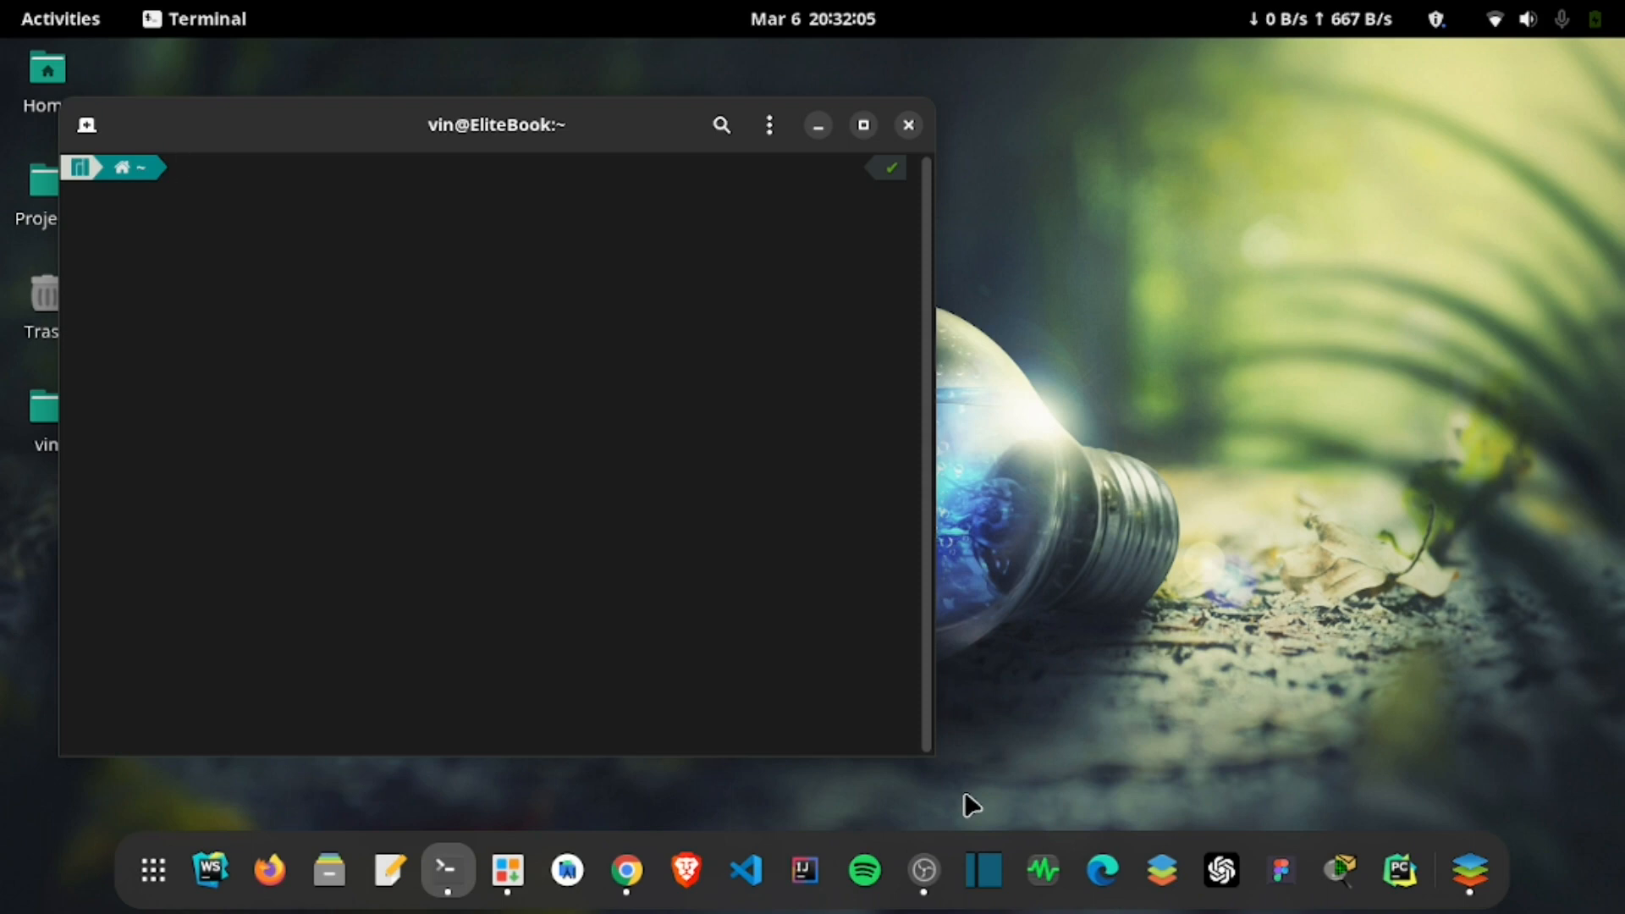
Step: Start downloading the 64-bit freedownloadmanager.deb from freedownloadmanager.org in Chrome
left_click(963, 856)
left_click(628, 870)
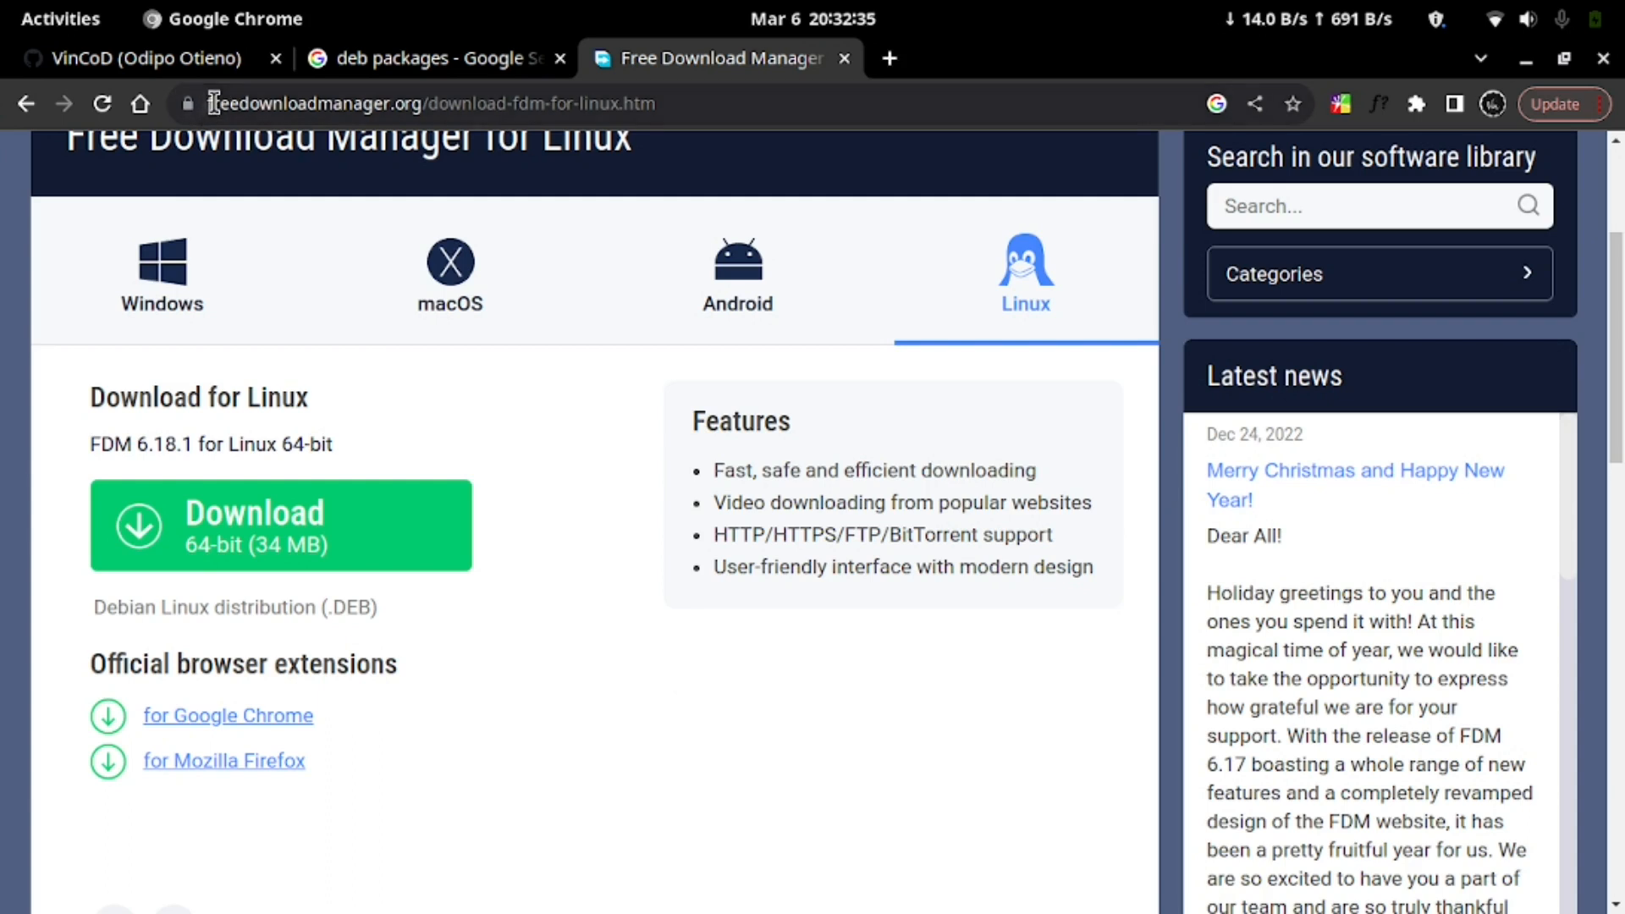
left_click_drag(209, 104, 692, 104)
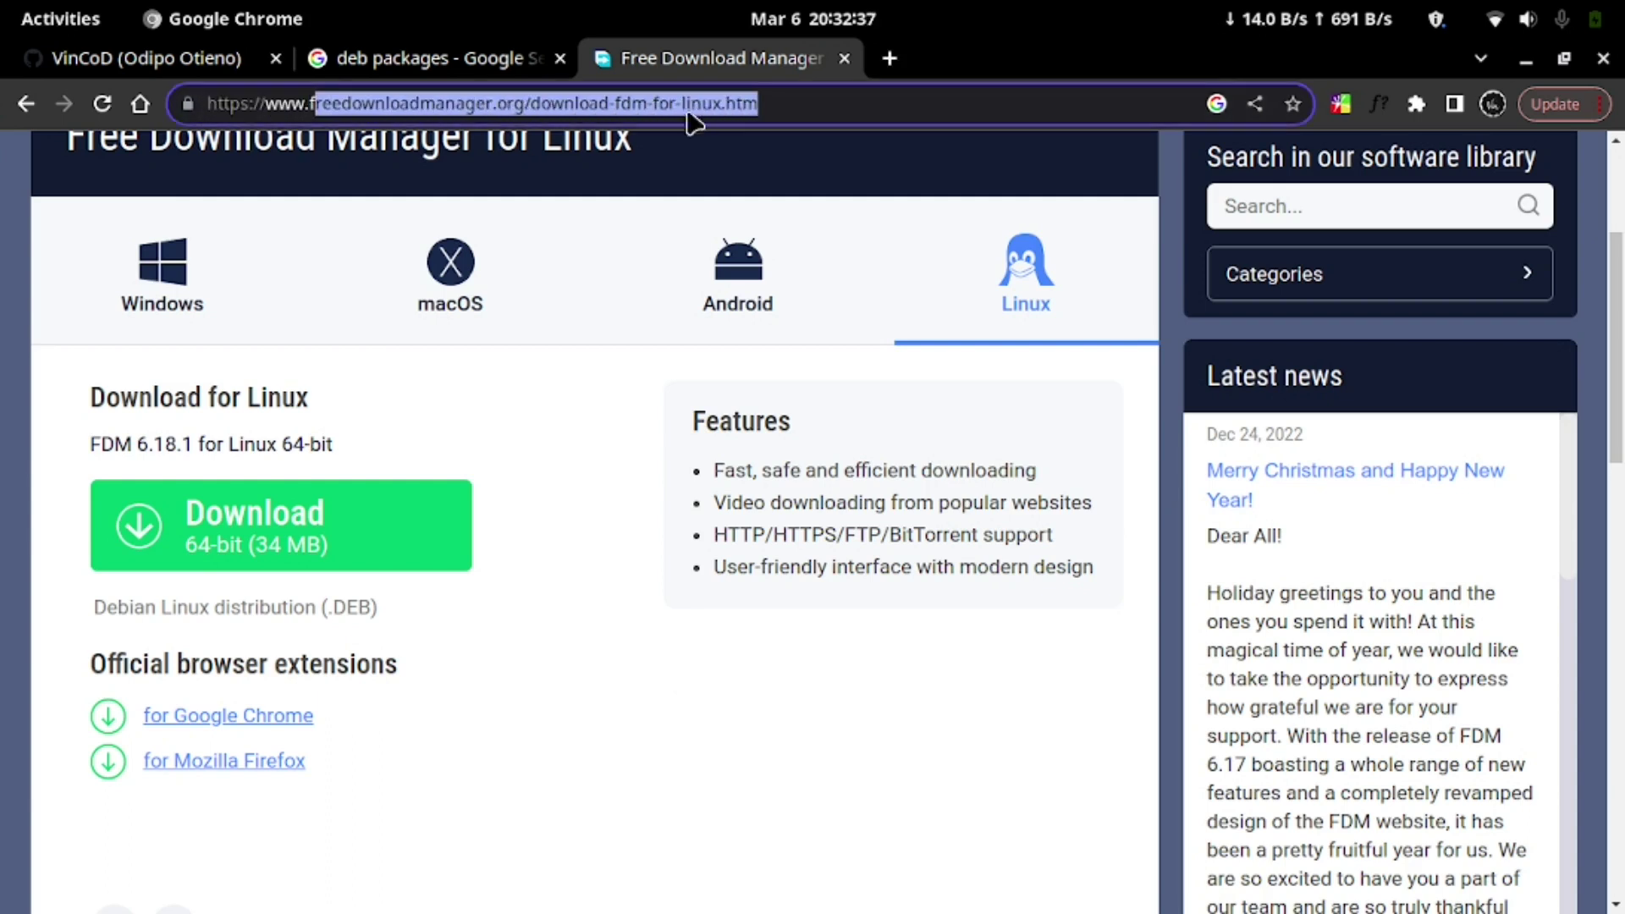
left_click(266, 538)
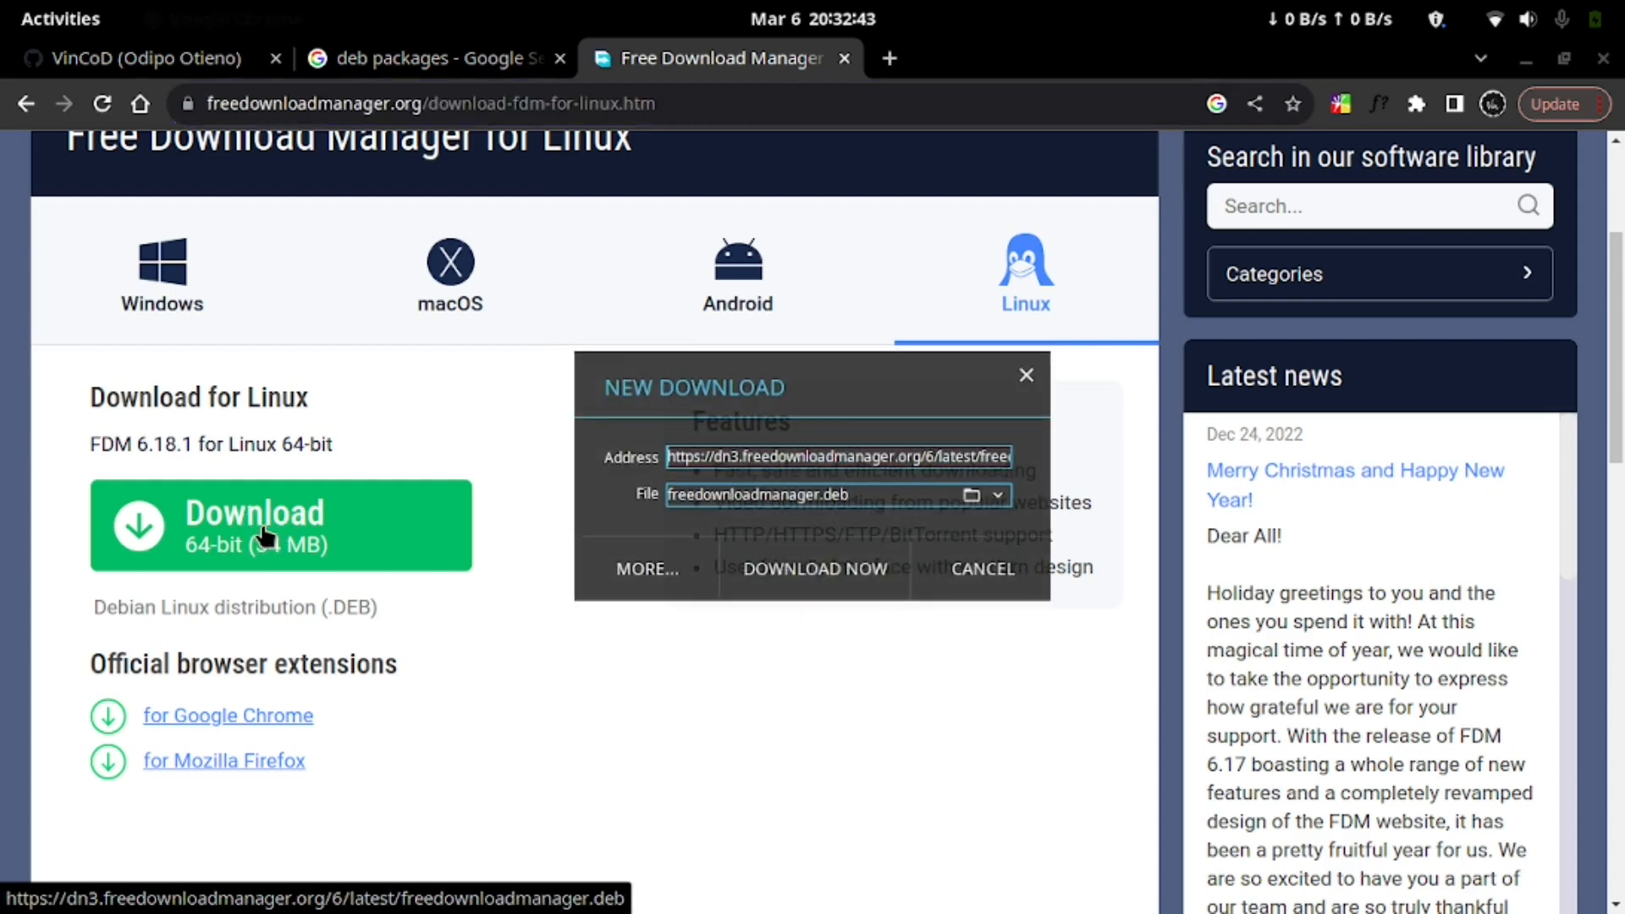
left_click(757, 543)
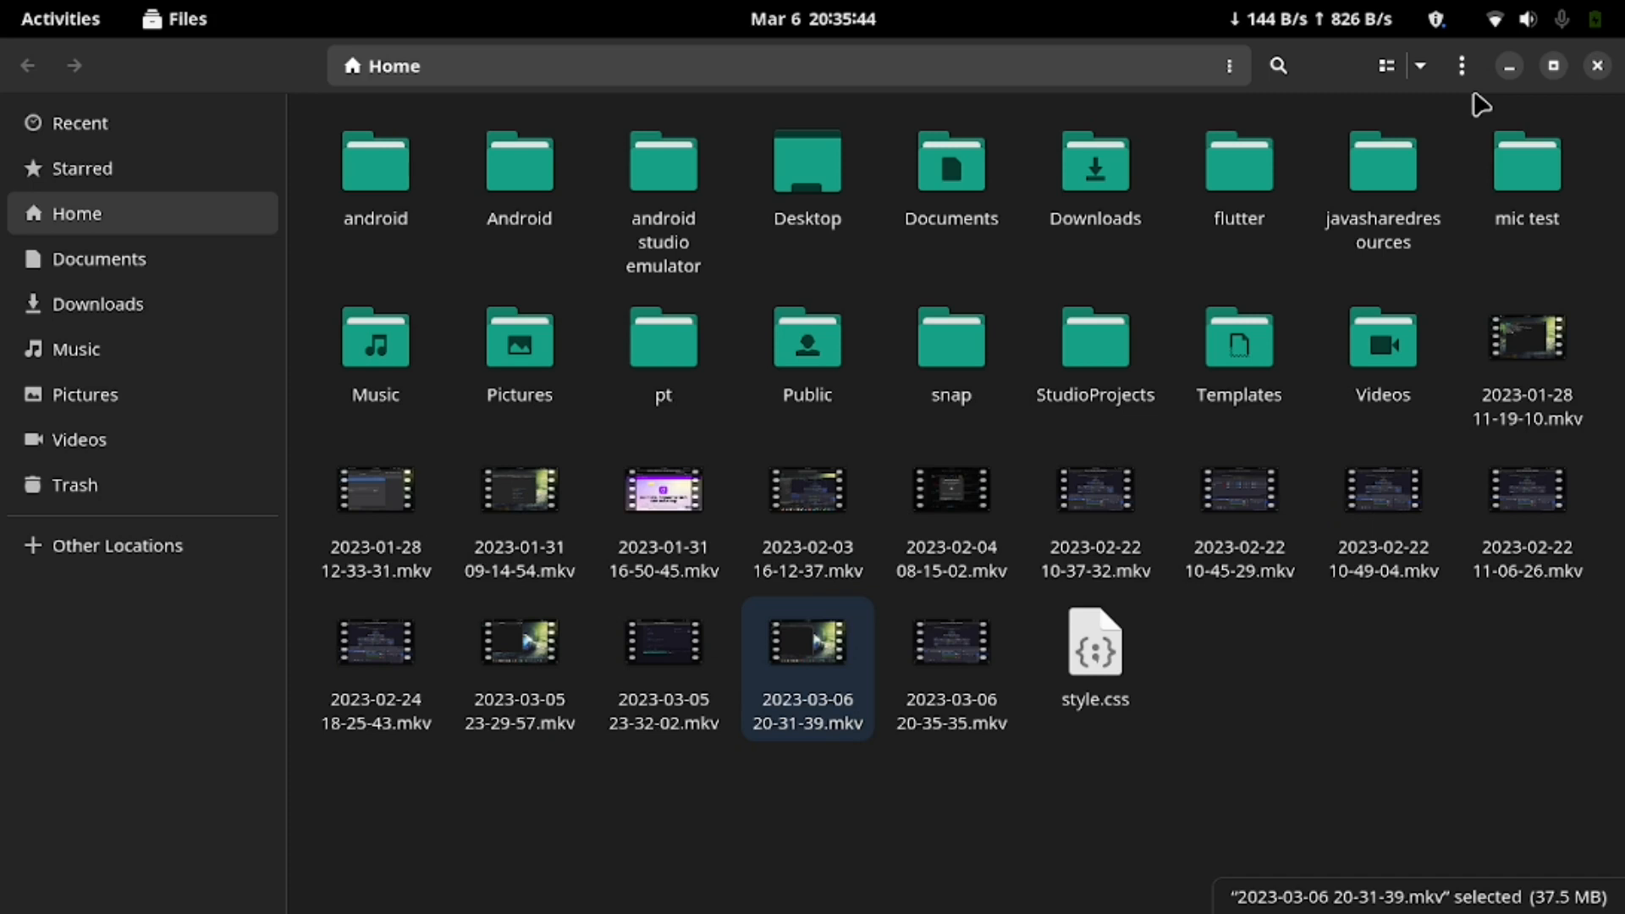
Step: Select freedownloadmanager.deb in Downloads/Programs in the Files manager
left_click(211, 313)
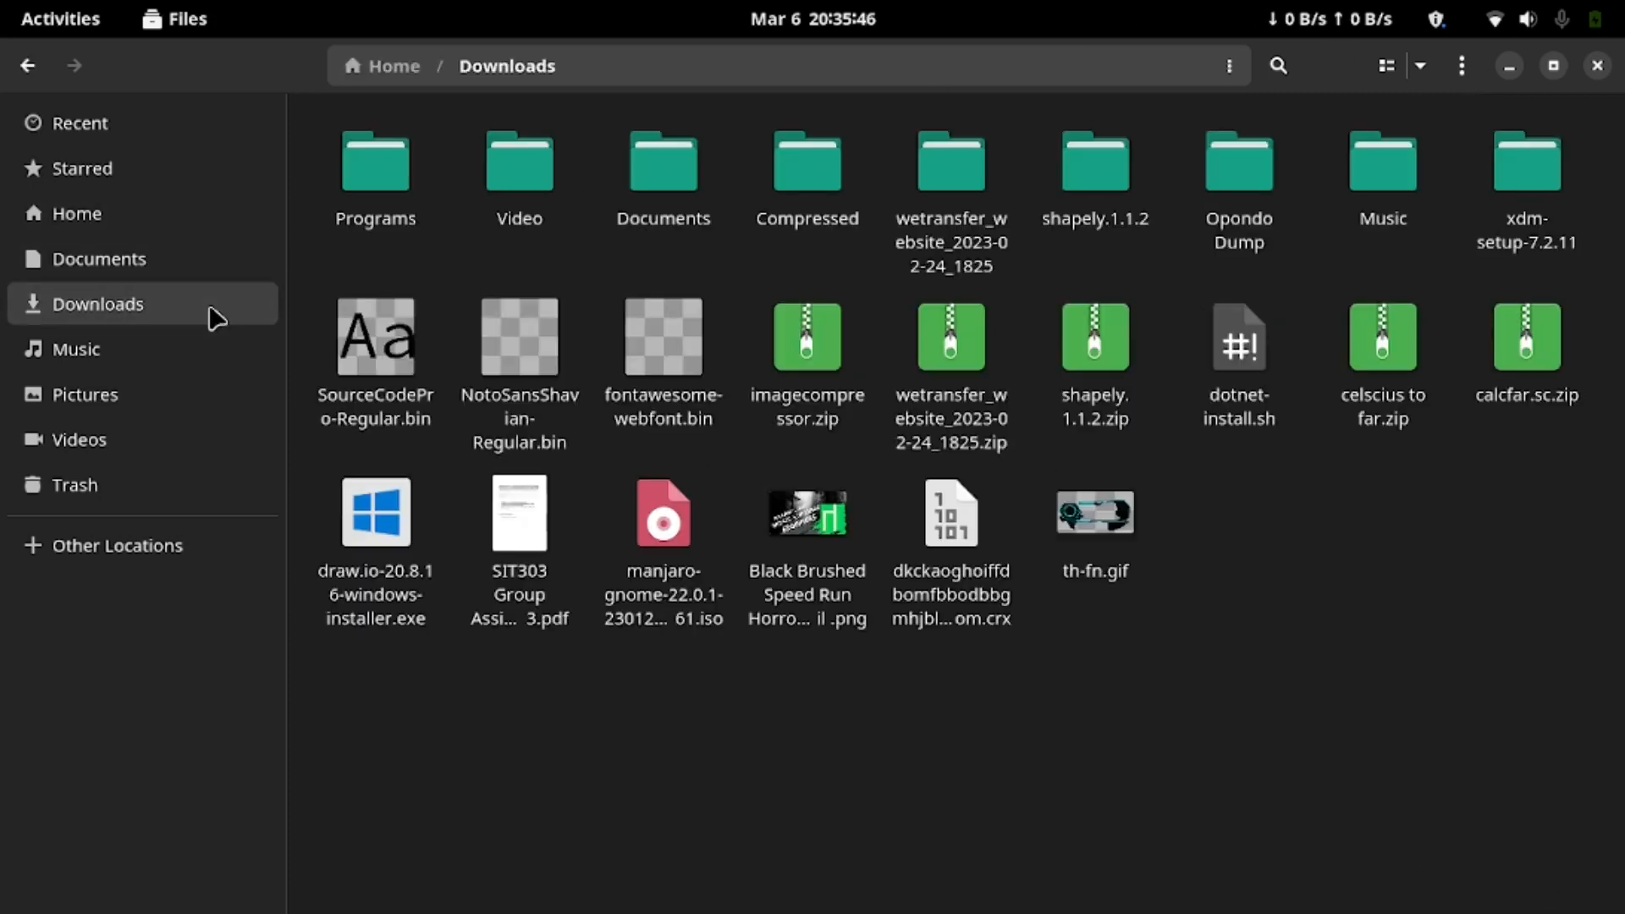
double_click(376, 212)
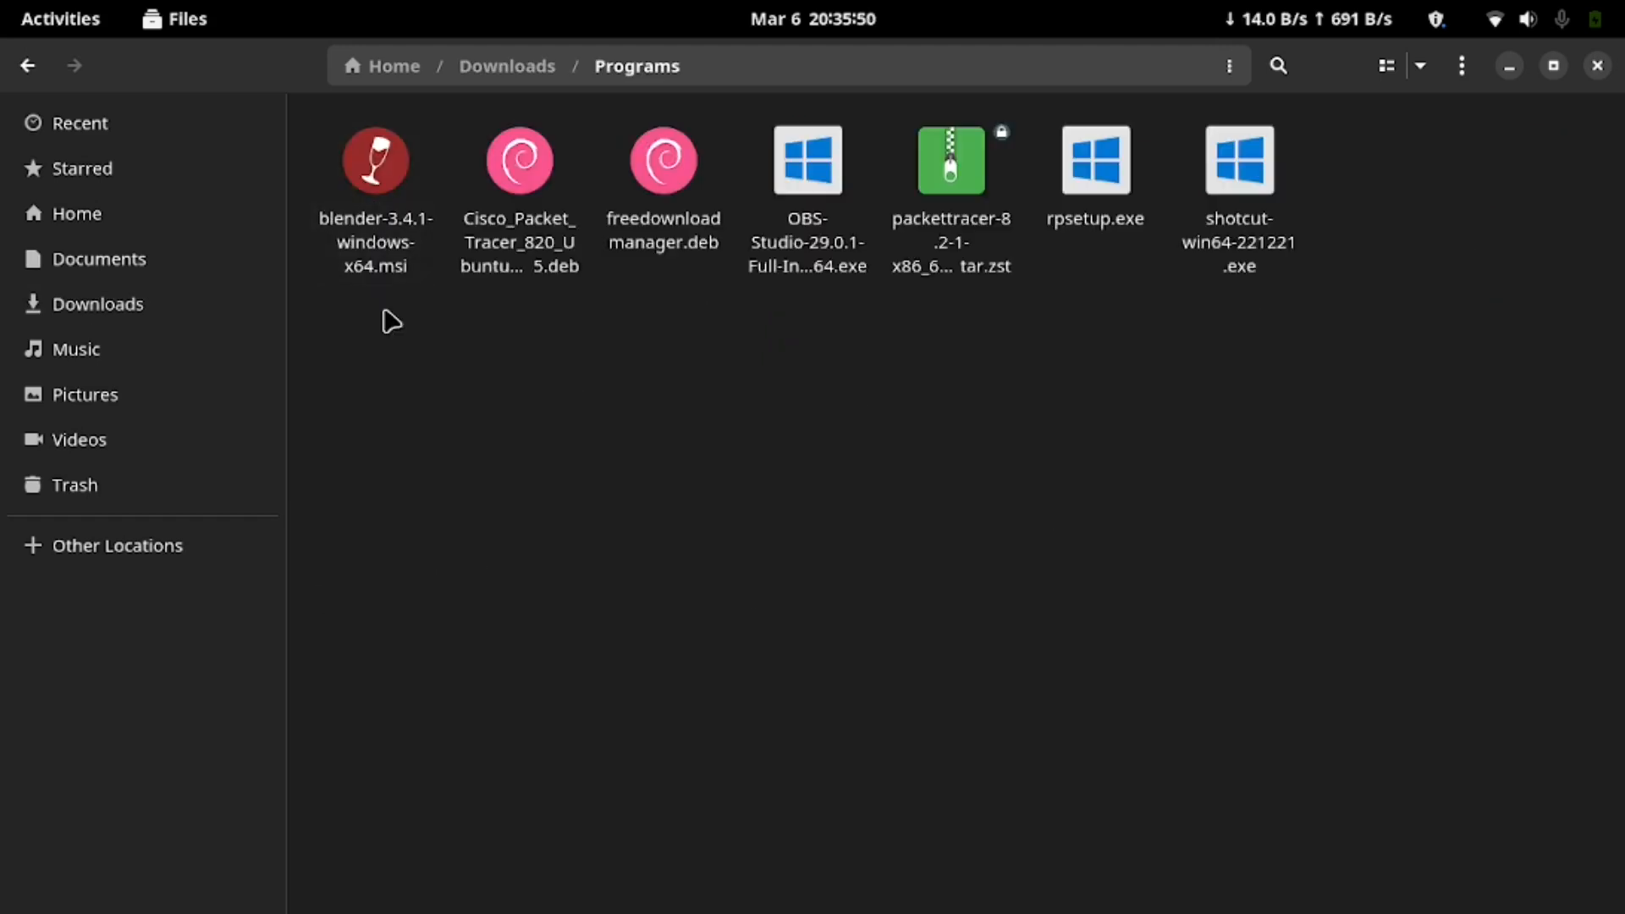
left_click(673, 210)
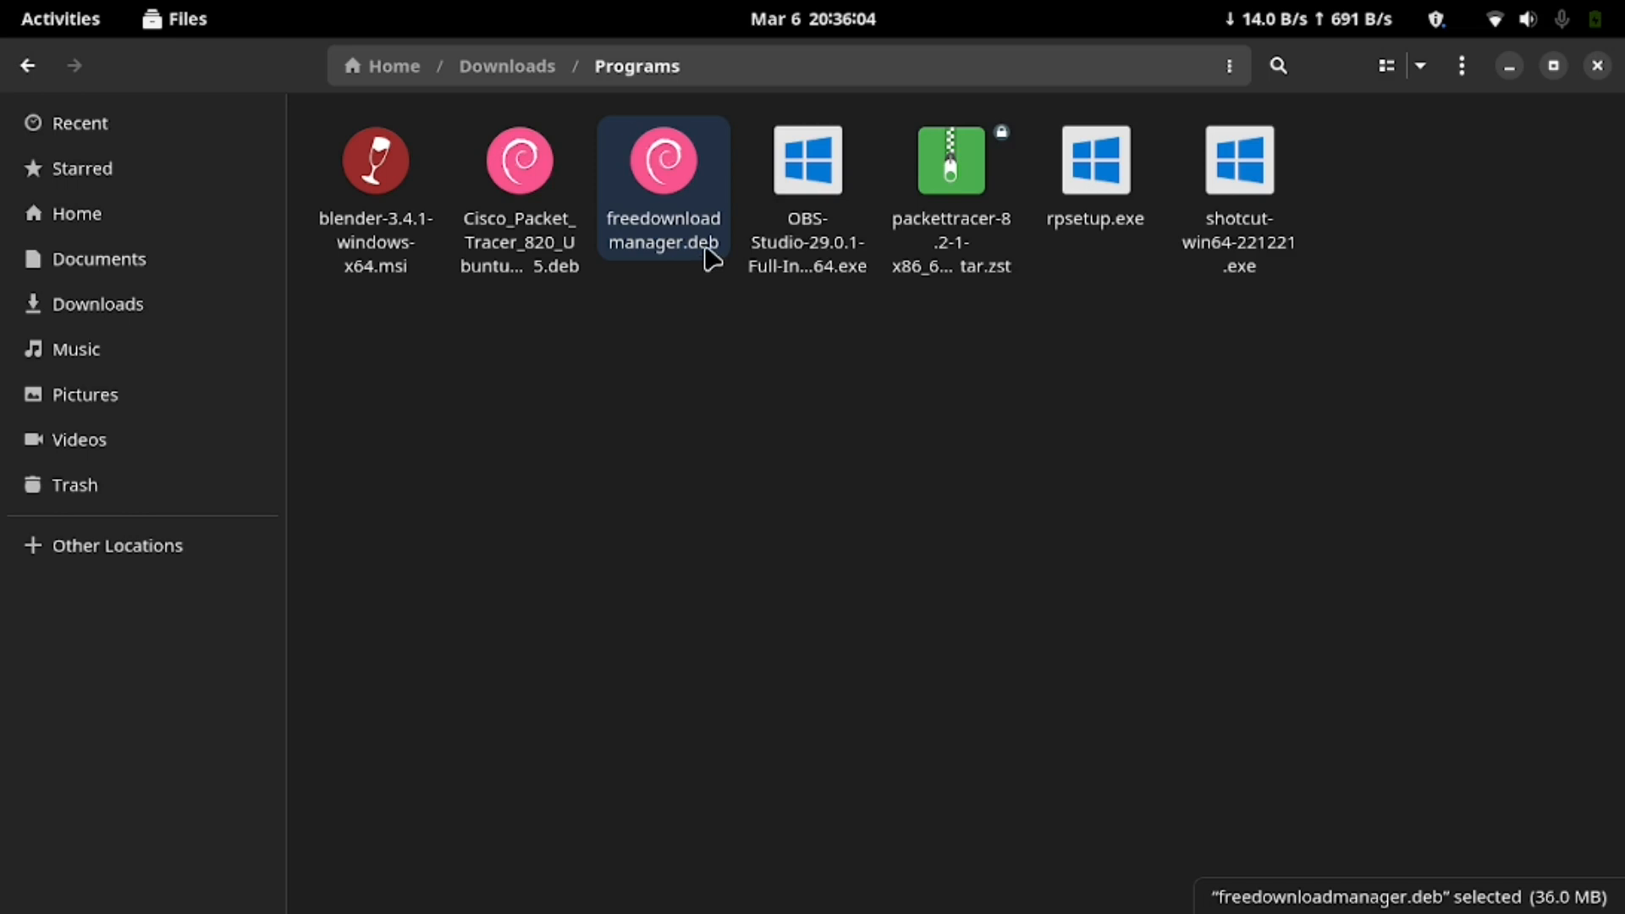
mouse_move(814, 910)
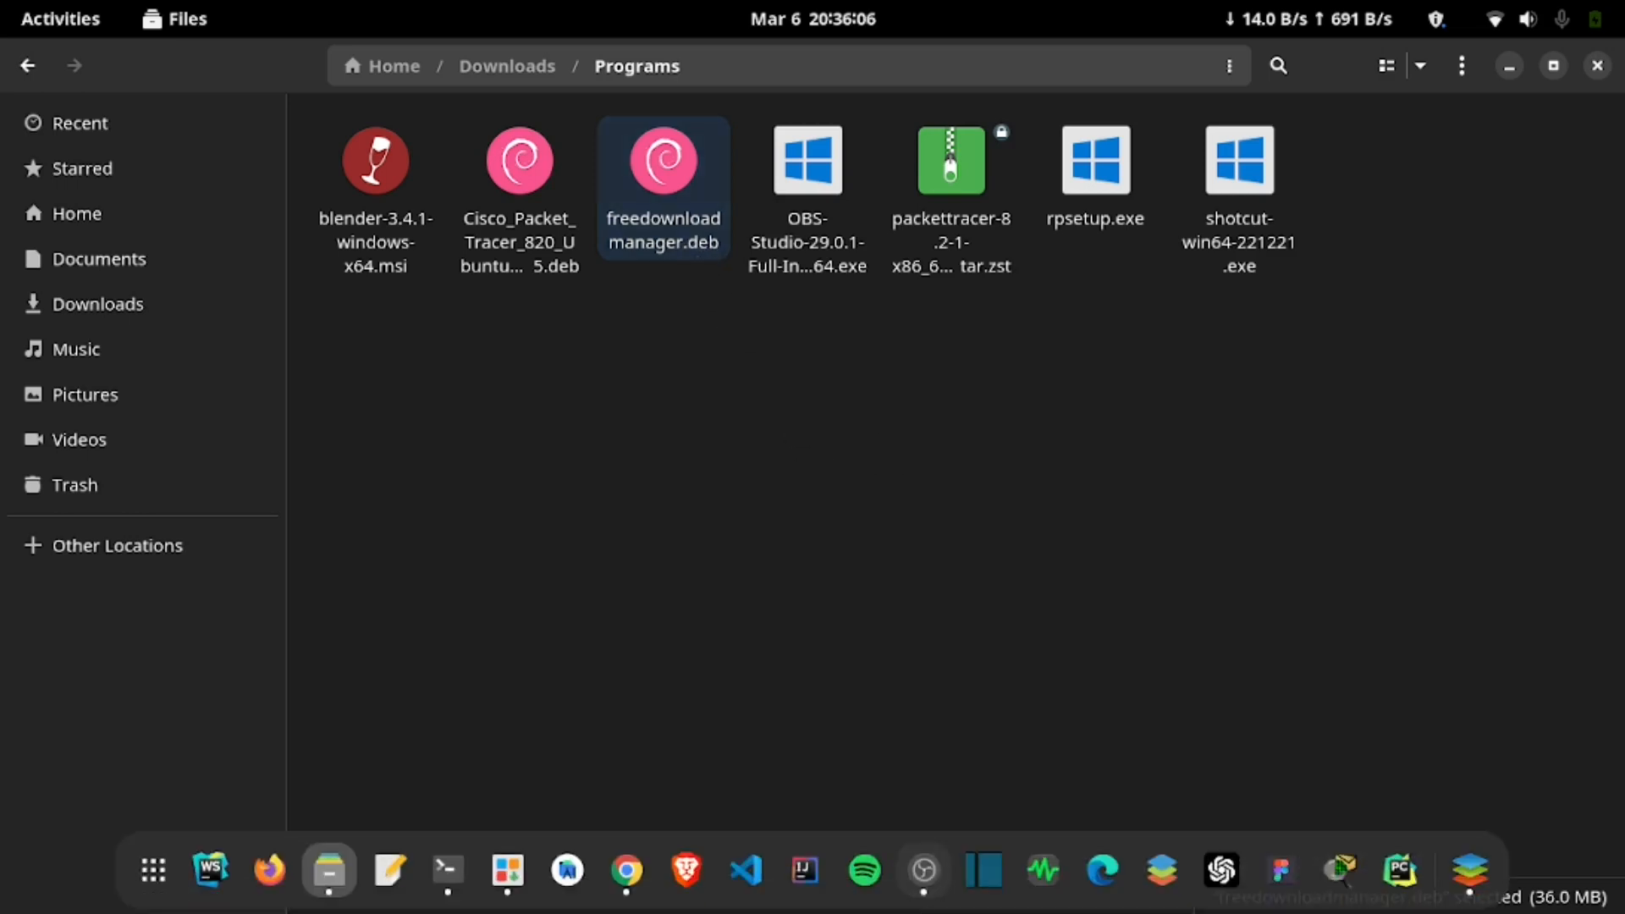
left_click(1469, 871)
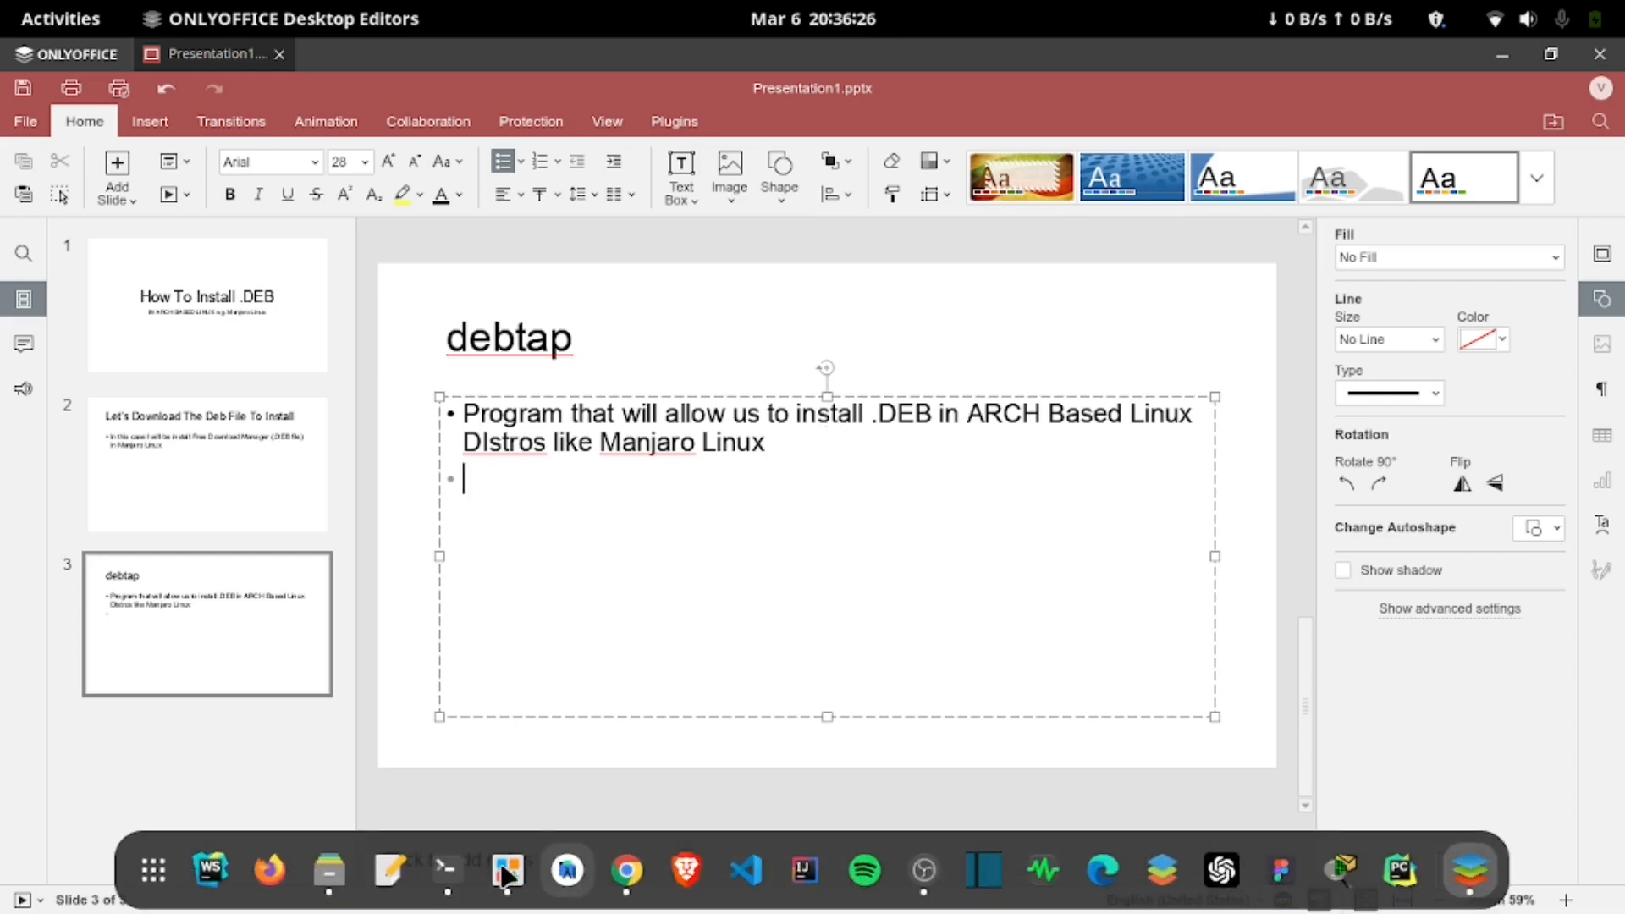
Step: Run 'sudo pamac install debtap' with the sudo password; debtap reports up to date
left_click(451, 872)
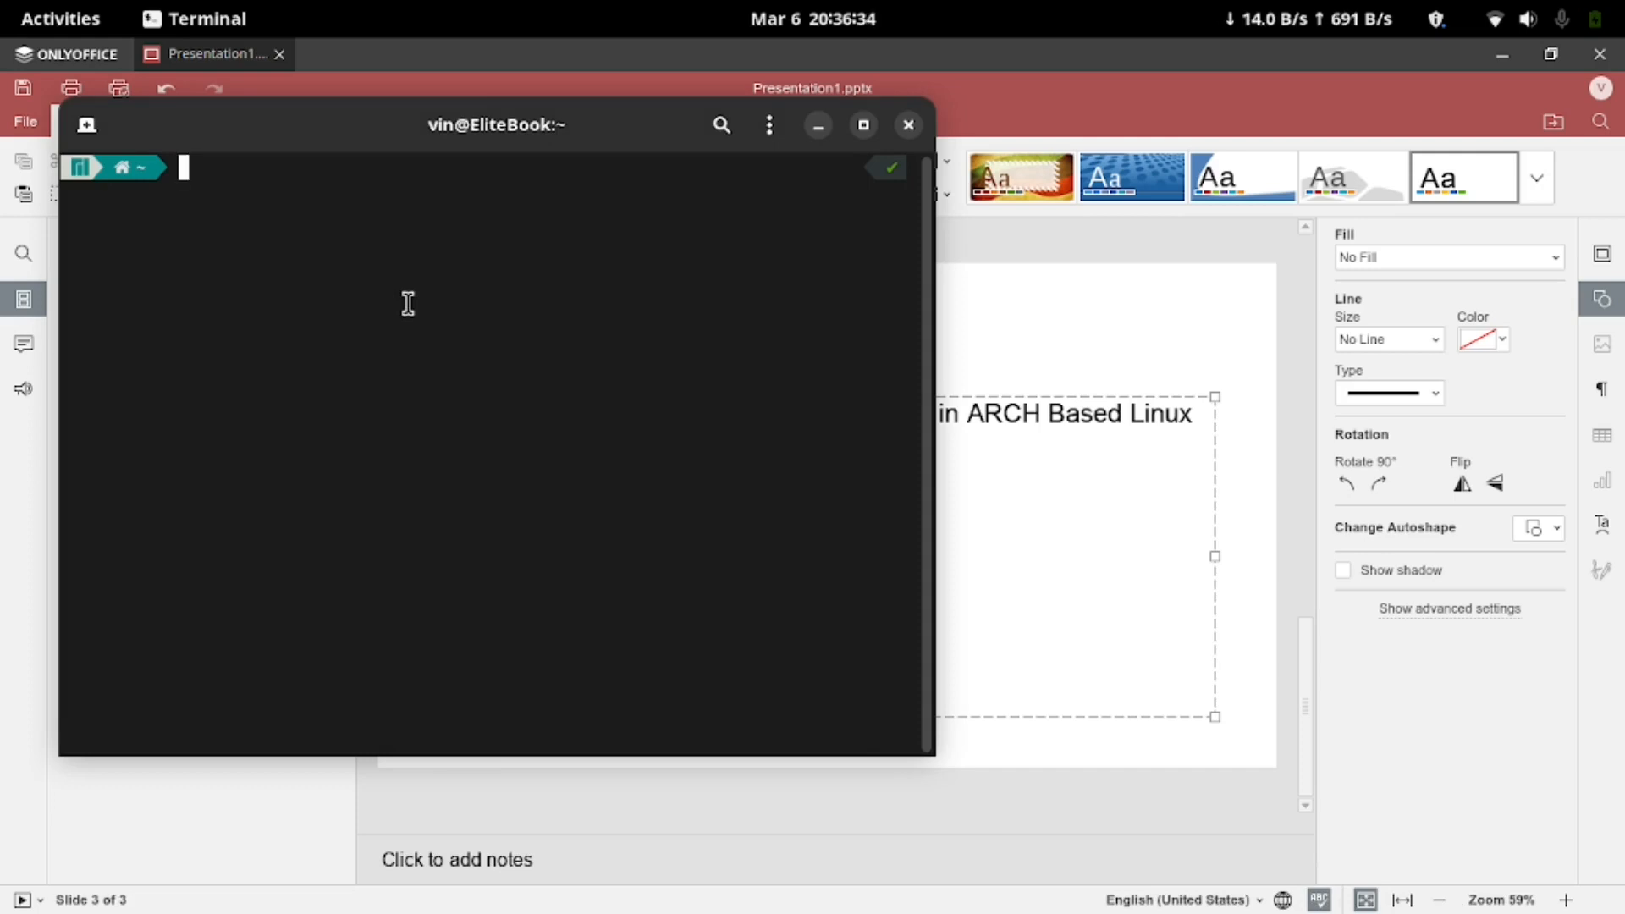
type("su")
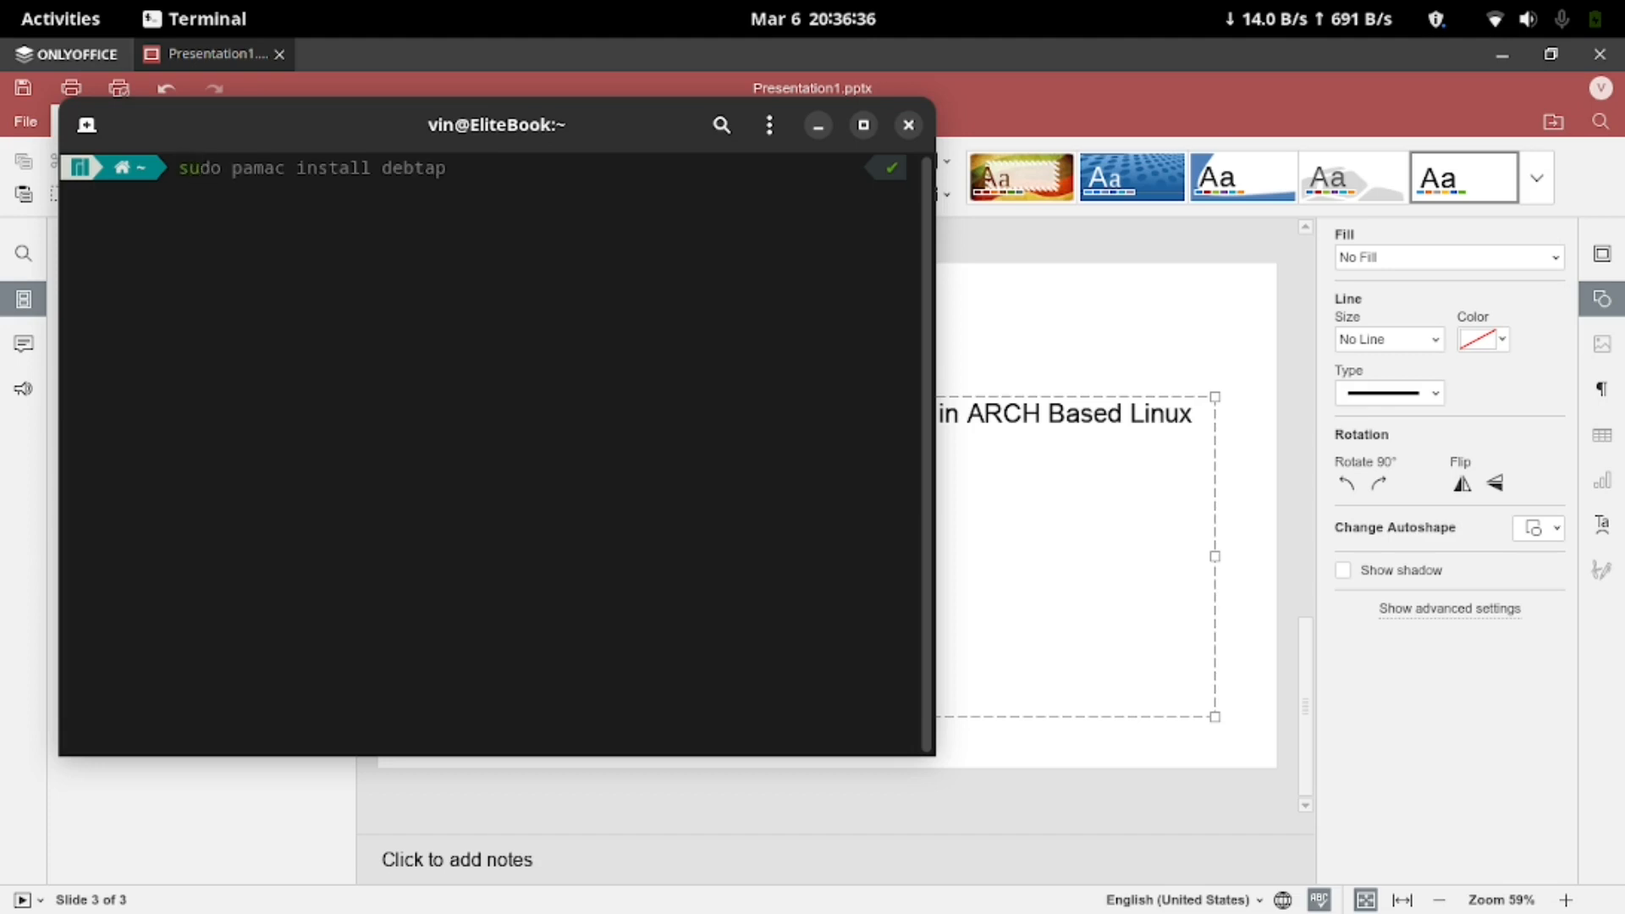
type("d")
type("o")
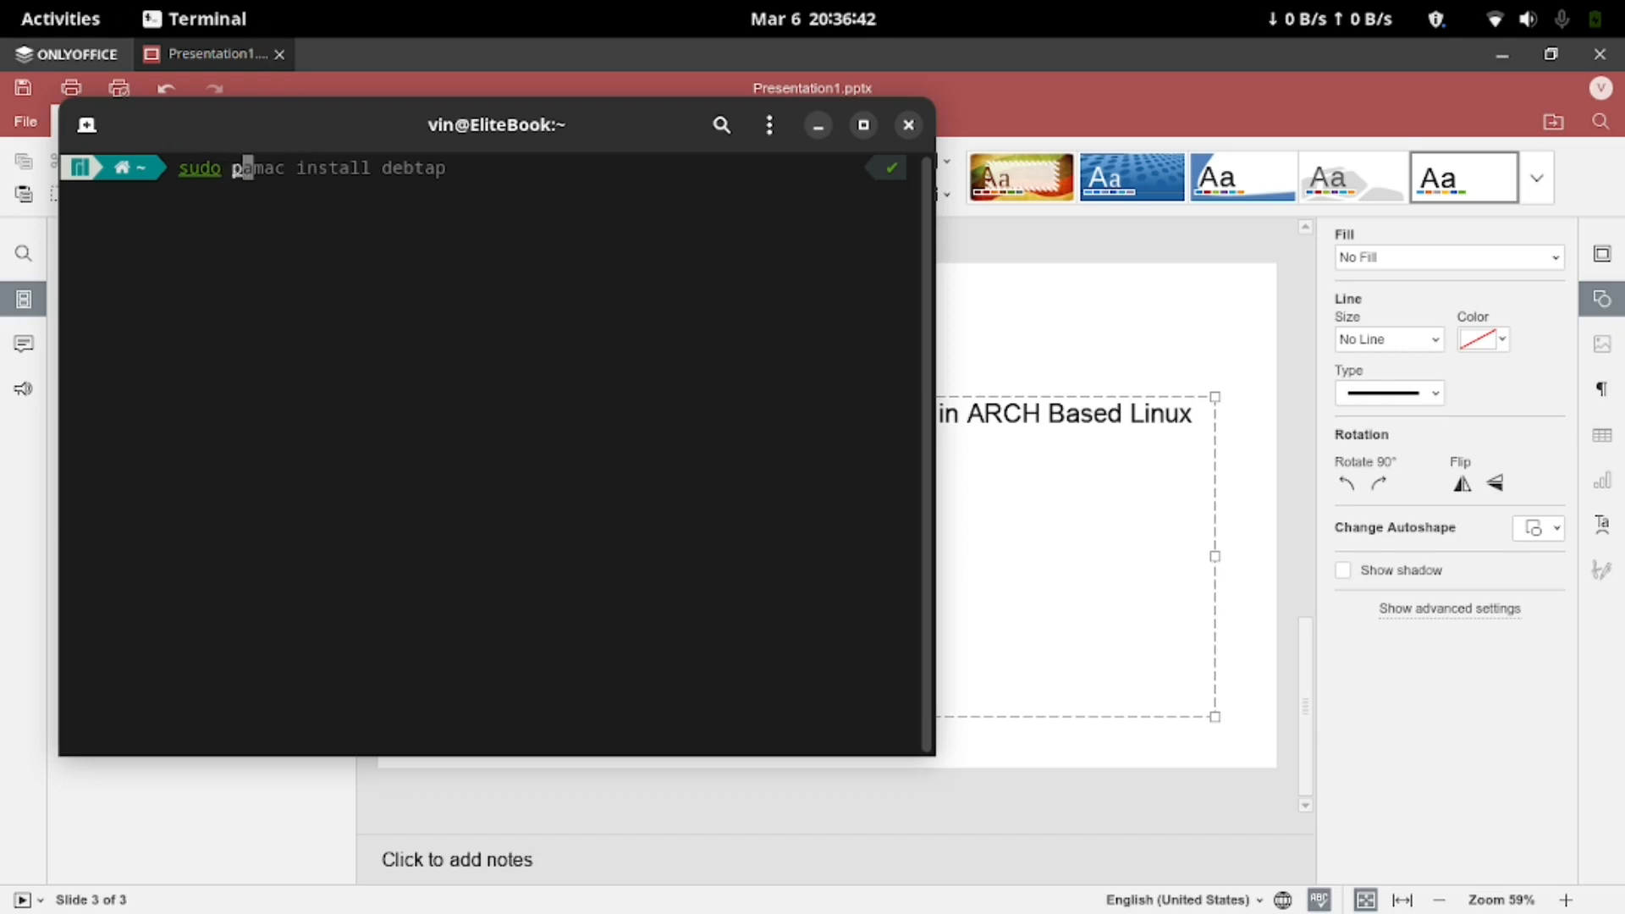
type(" pamac install debtap")
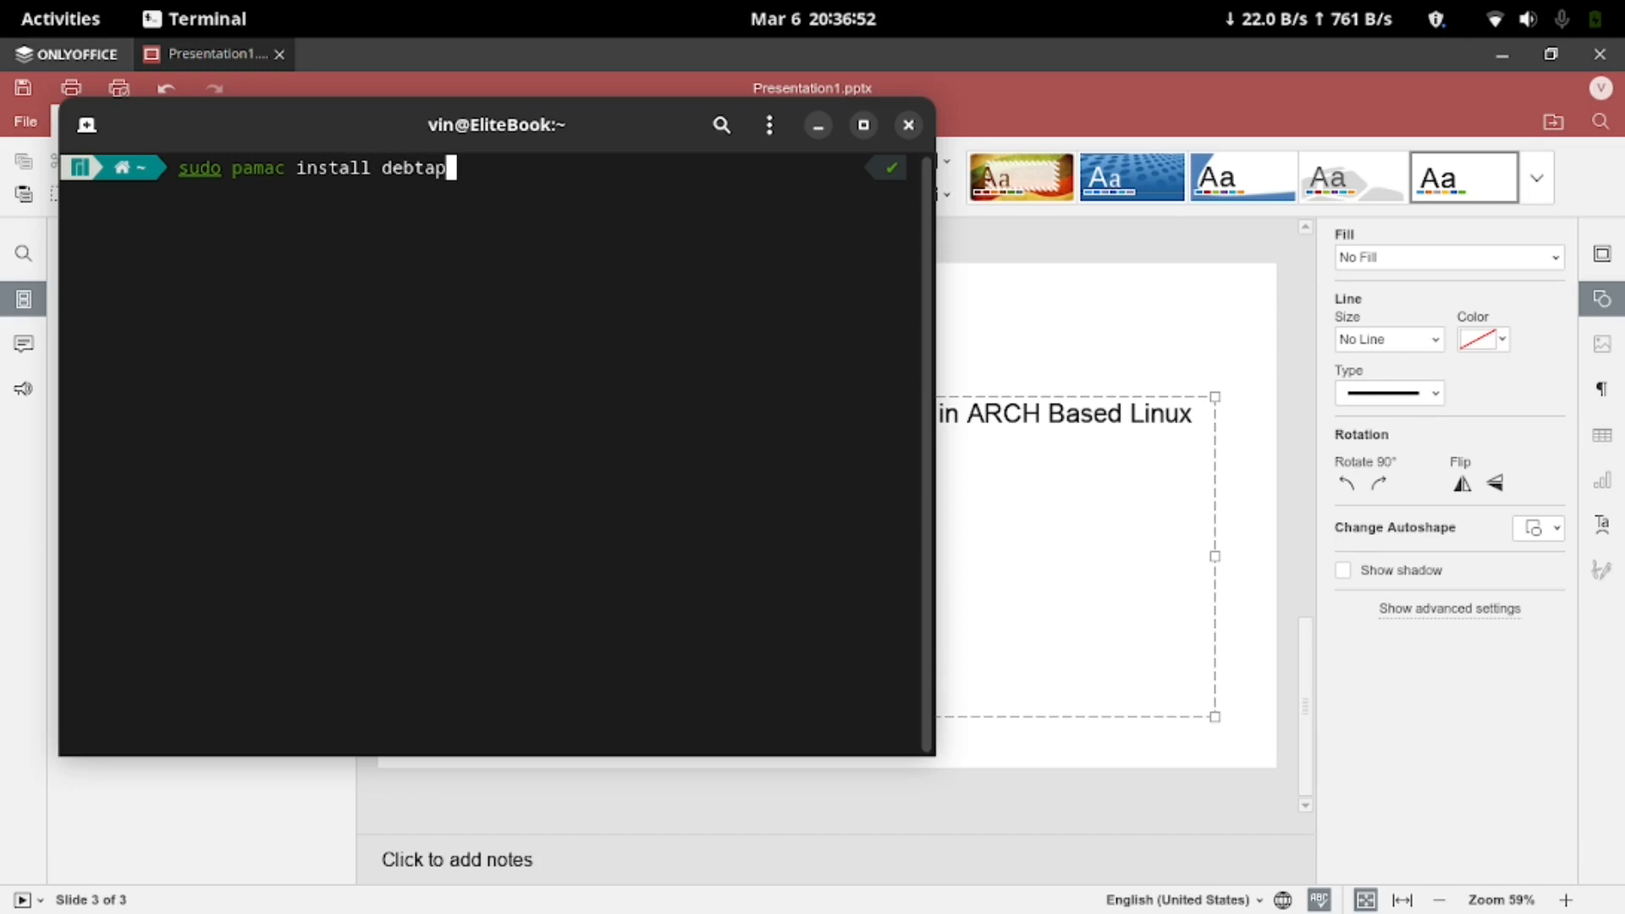
key("Return")
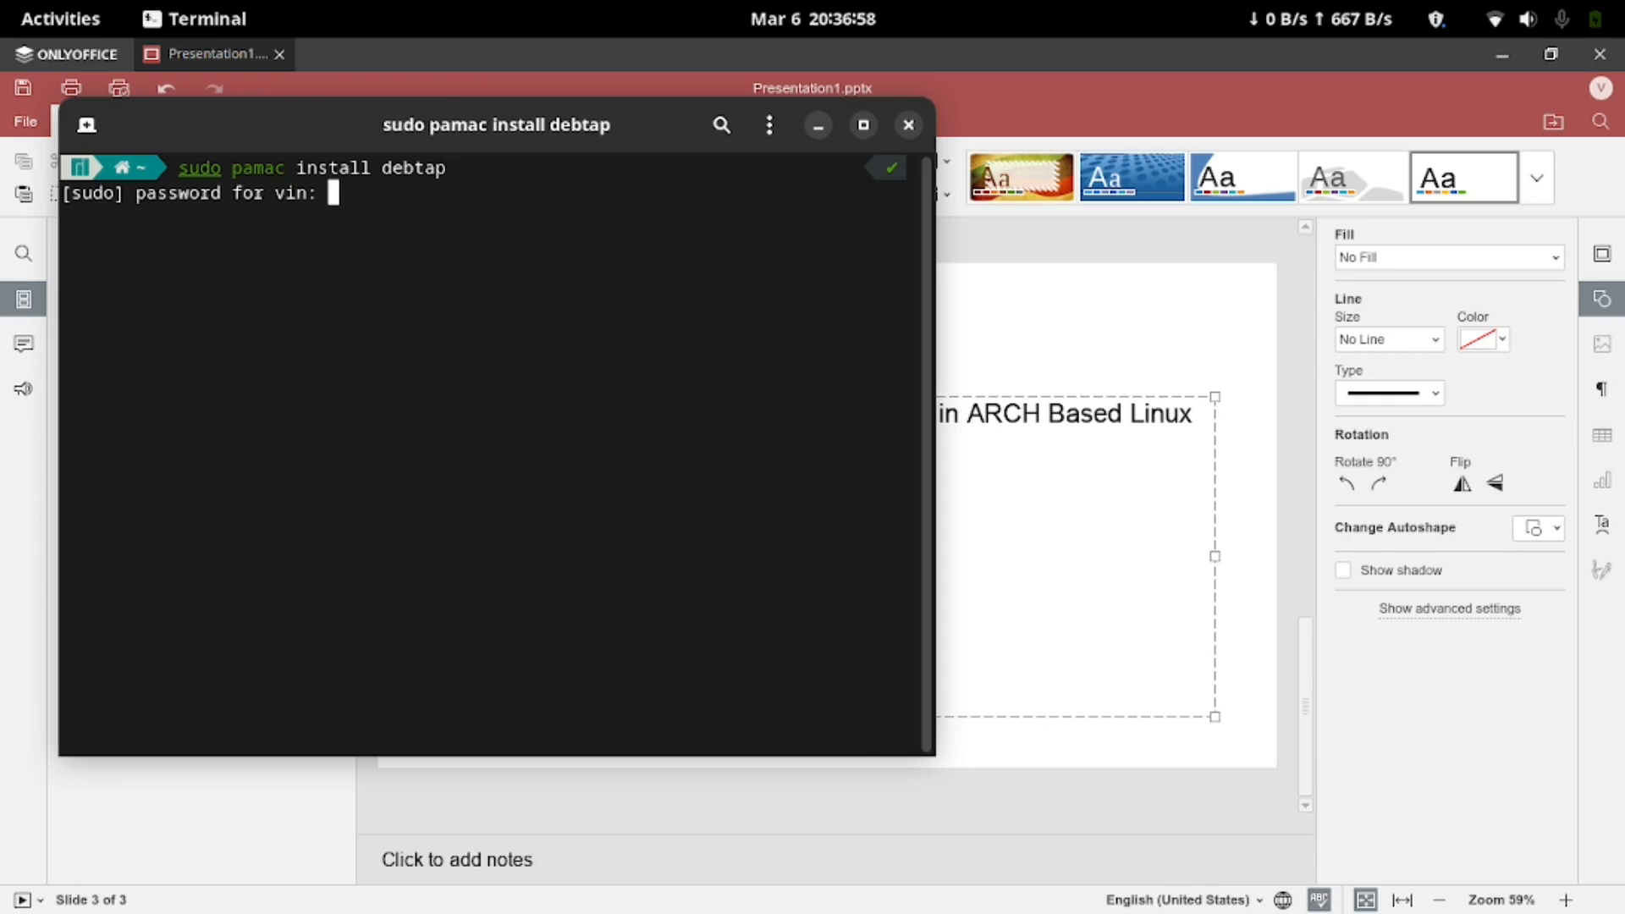
key("Return")
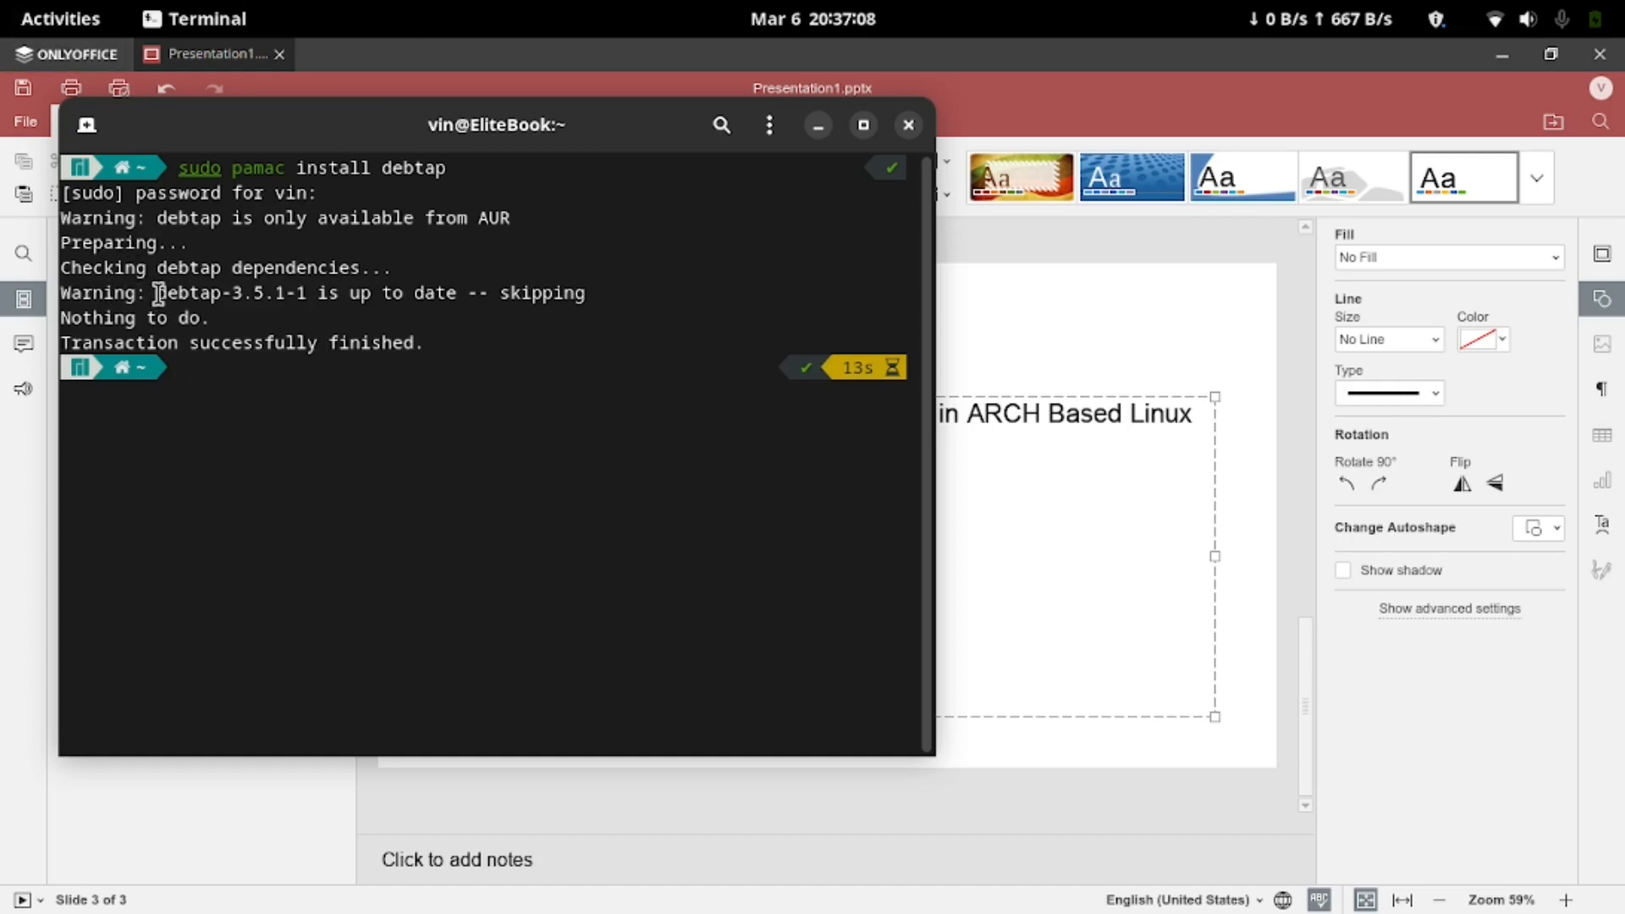
Step: Highlight the debtap version and the install command in the terminal output
left_click_drag(155, 294, 498, 313)
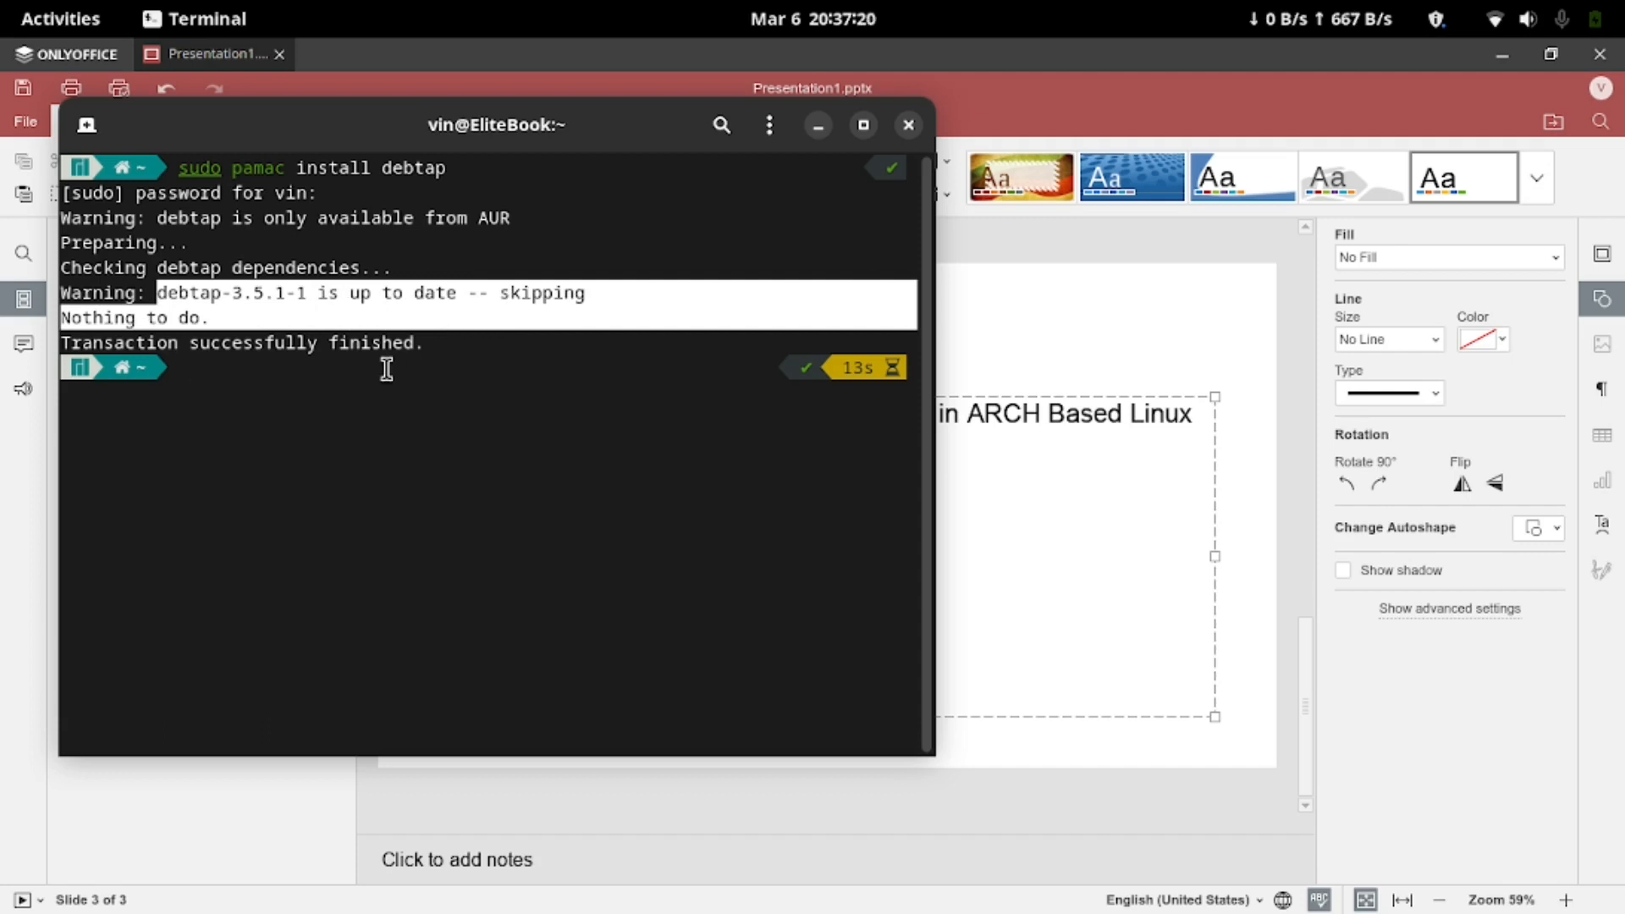
left_click_drag(457, 170, 235, 170)
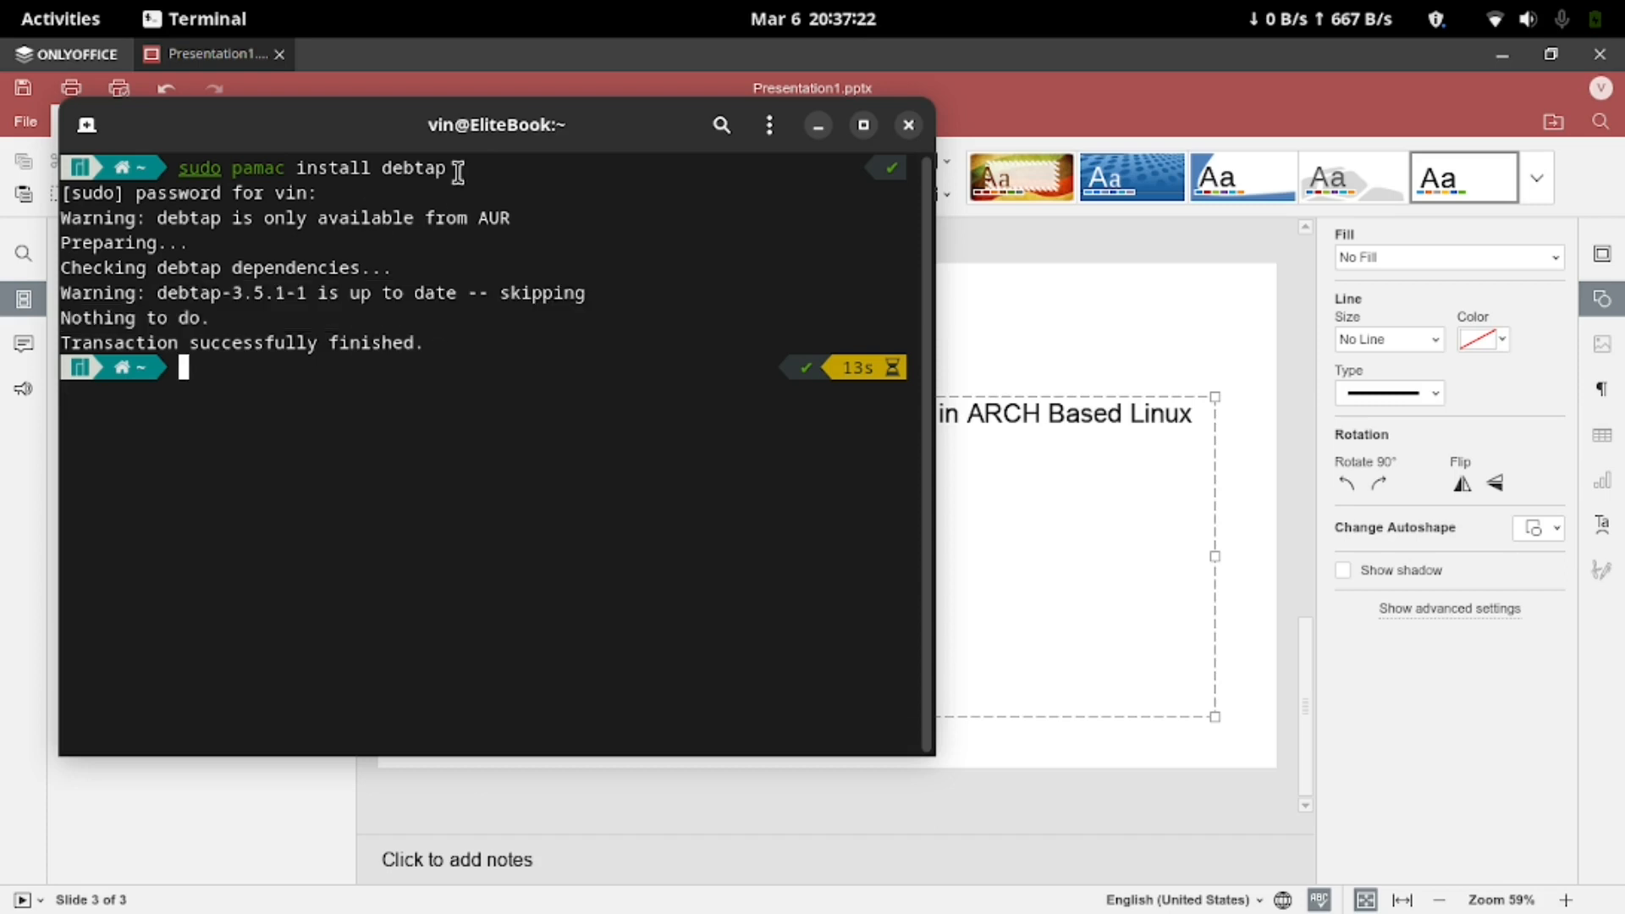
left_click(247, 220)
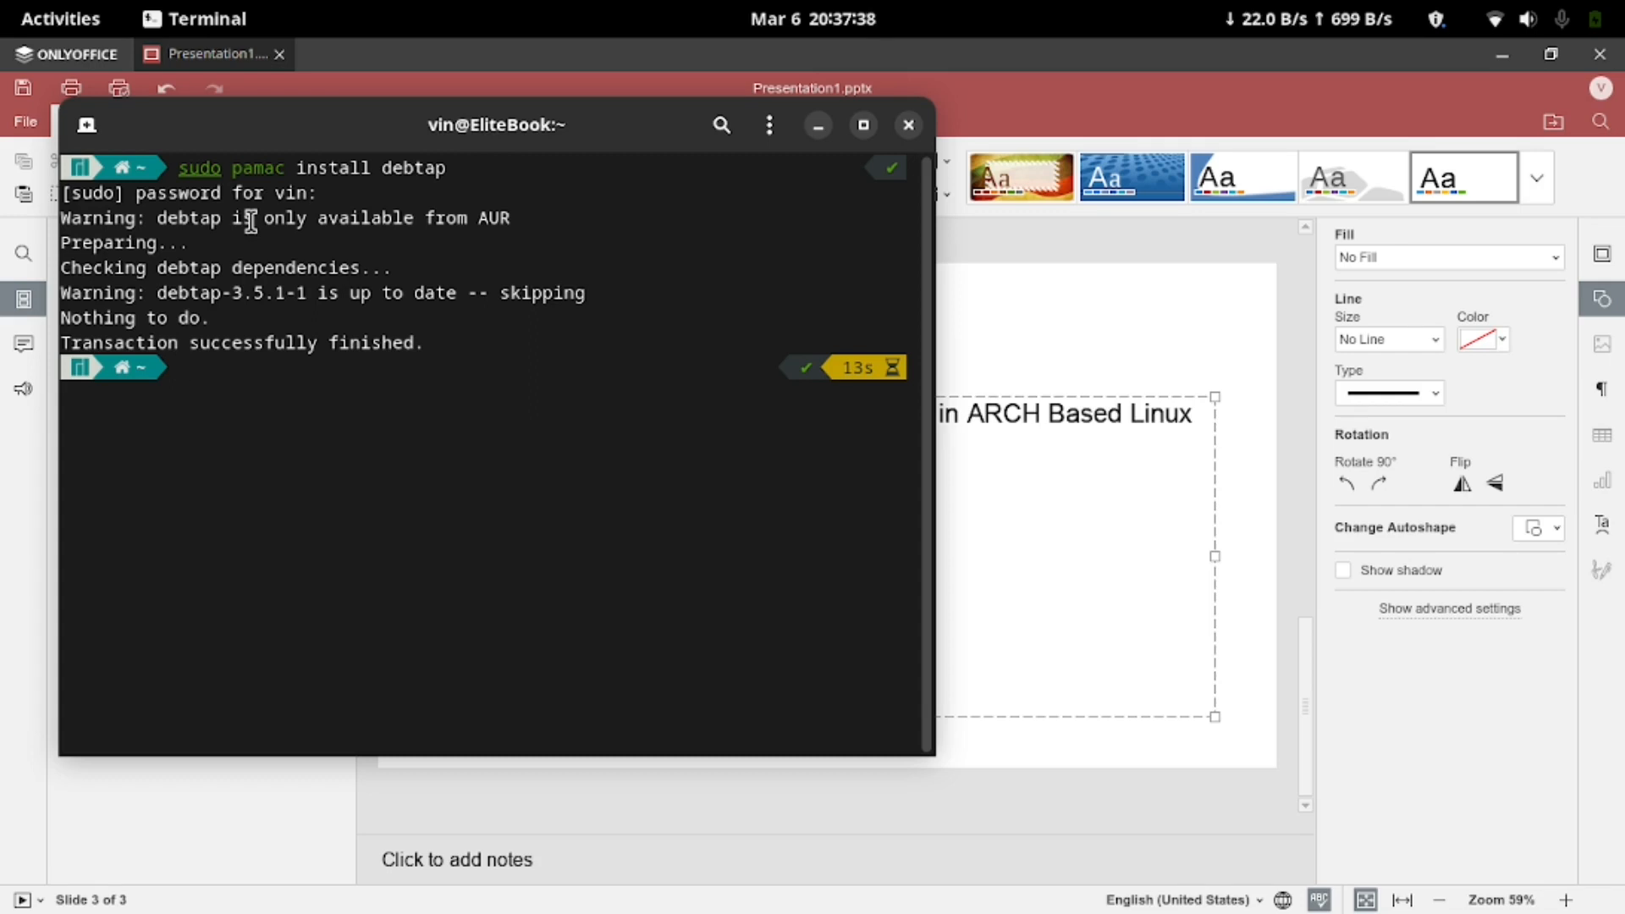
type("sud")
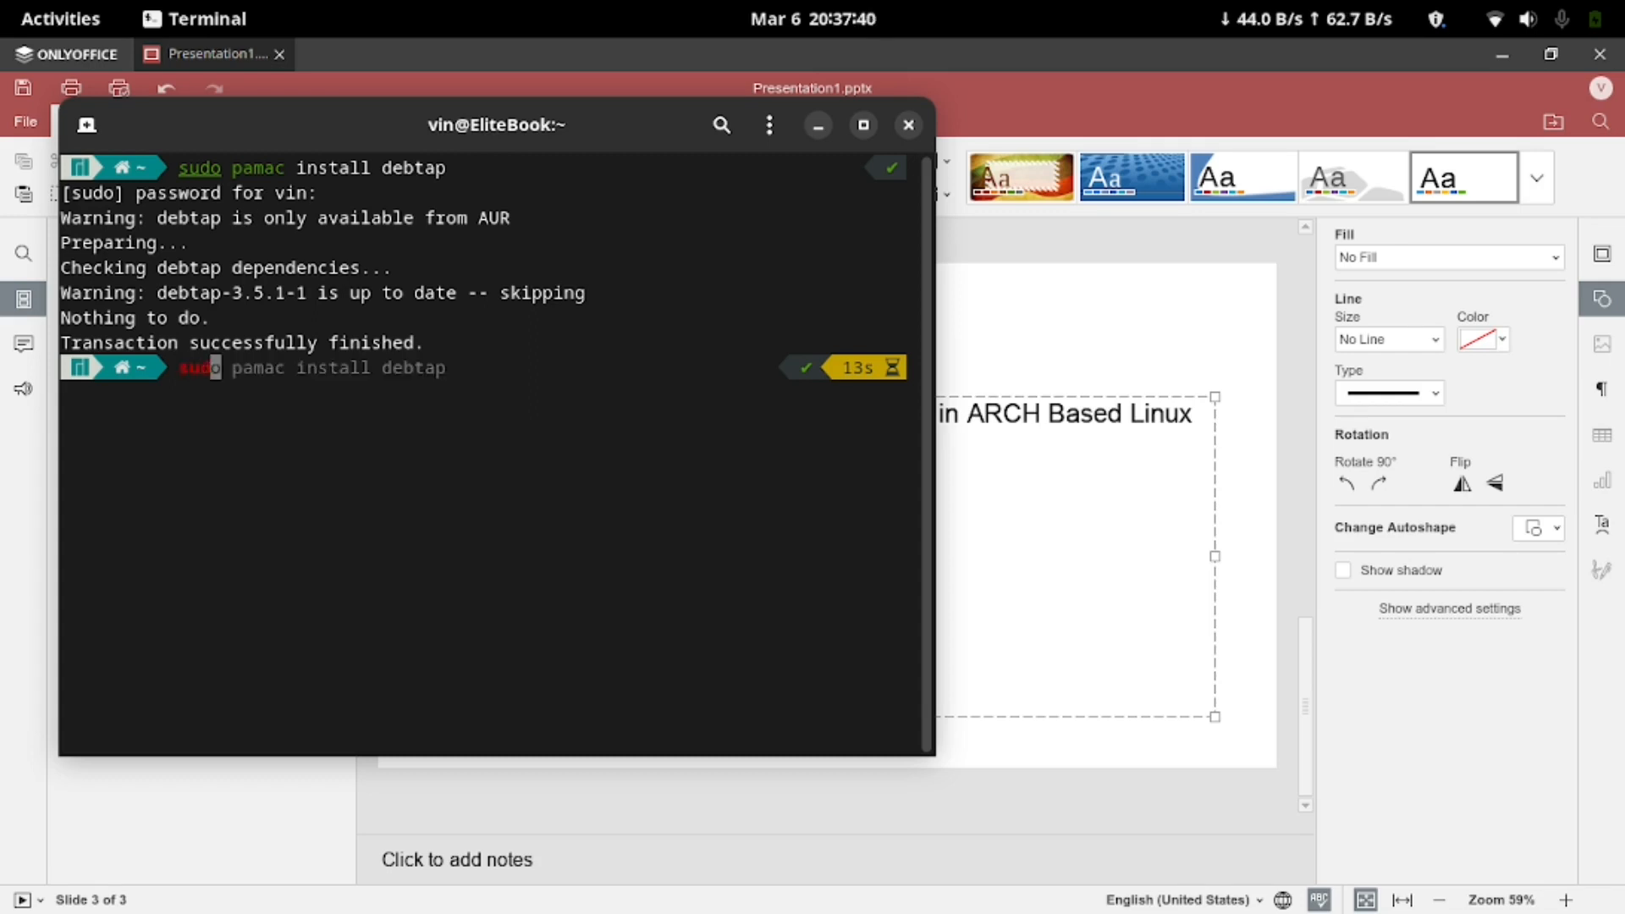
type("o debtap -u")
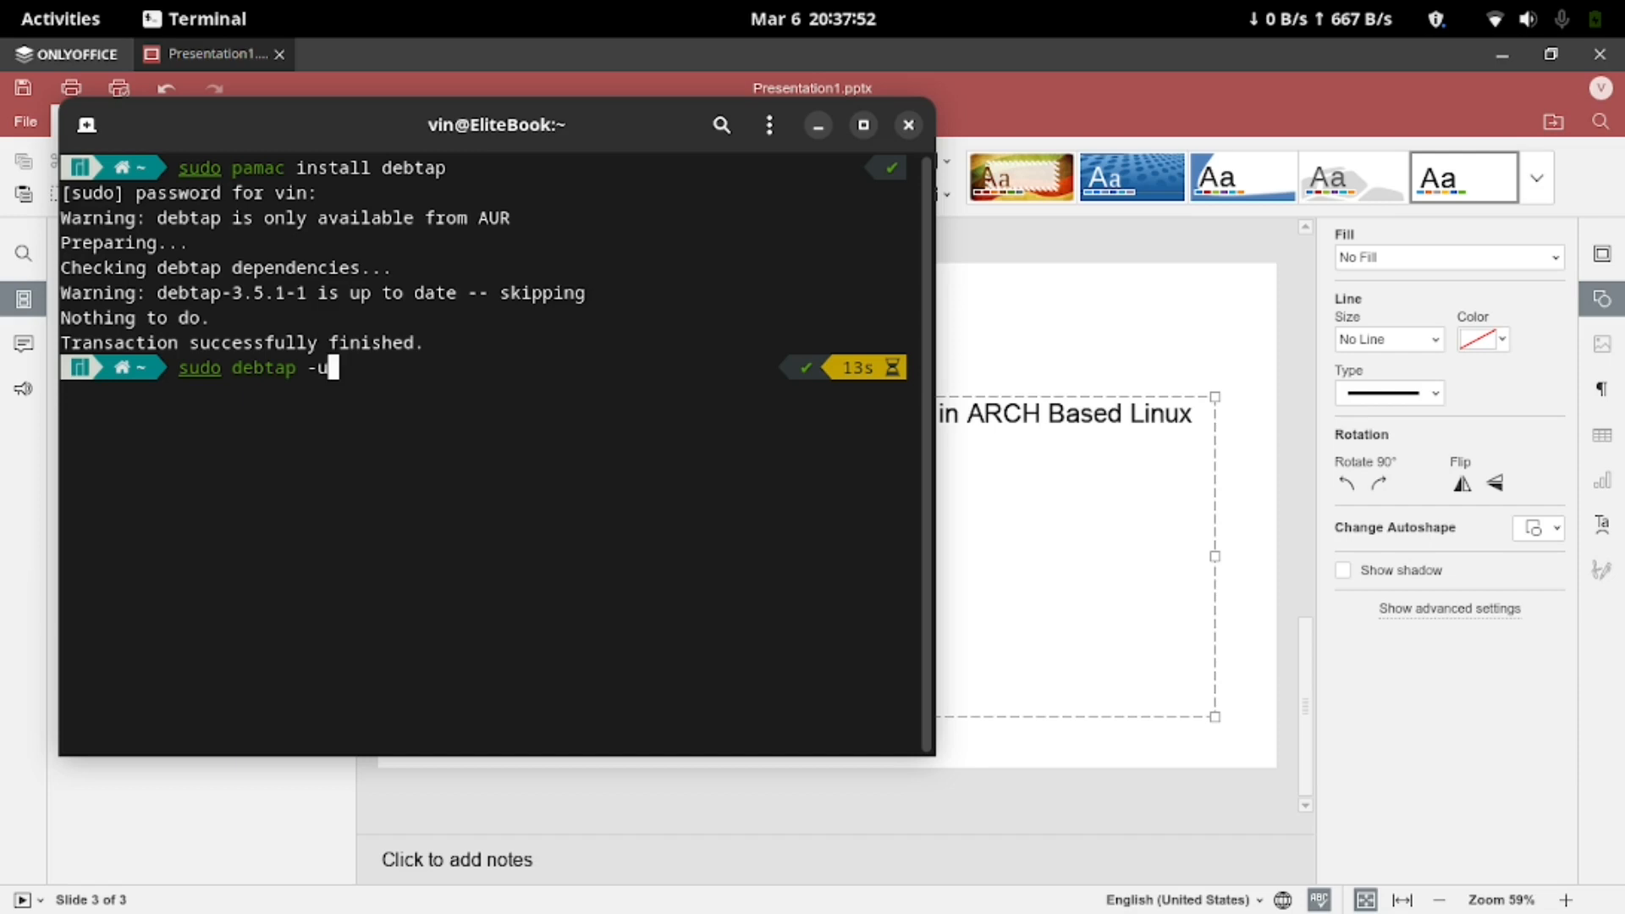
Step: Run 'sudo debtap -u' to update debtap's package databases
key("Return")
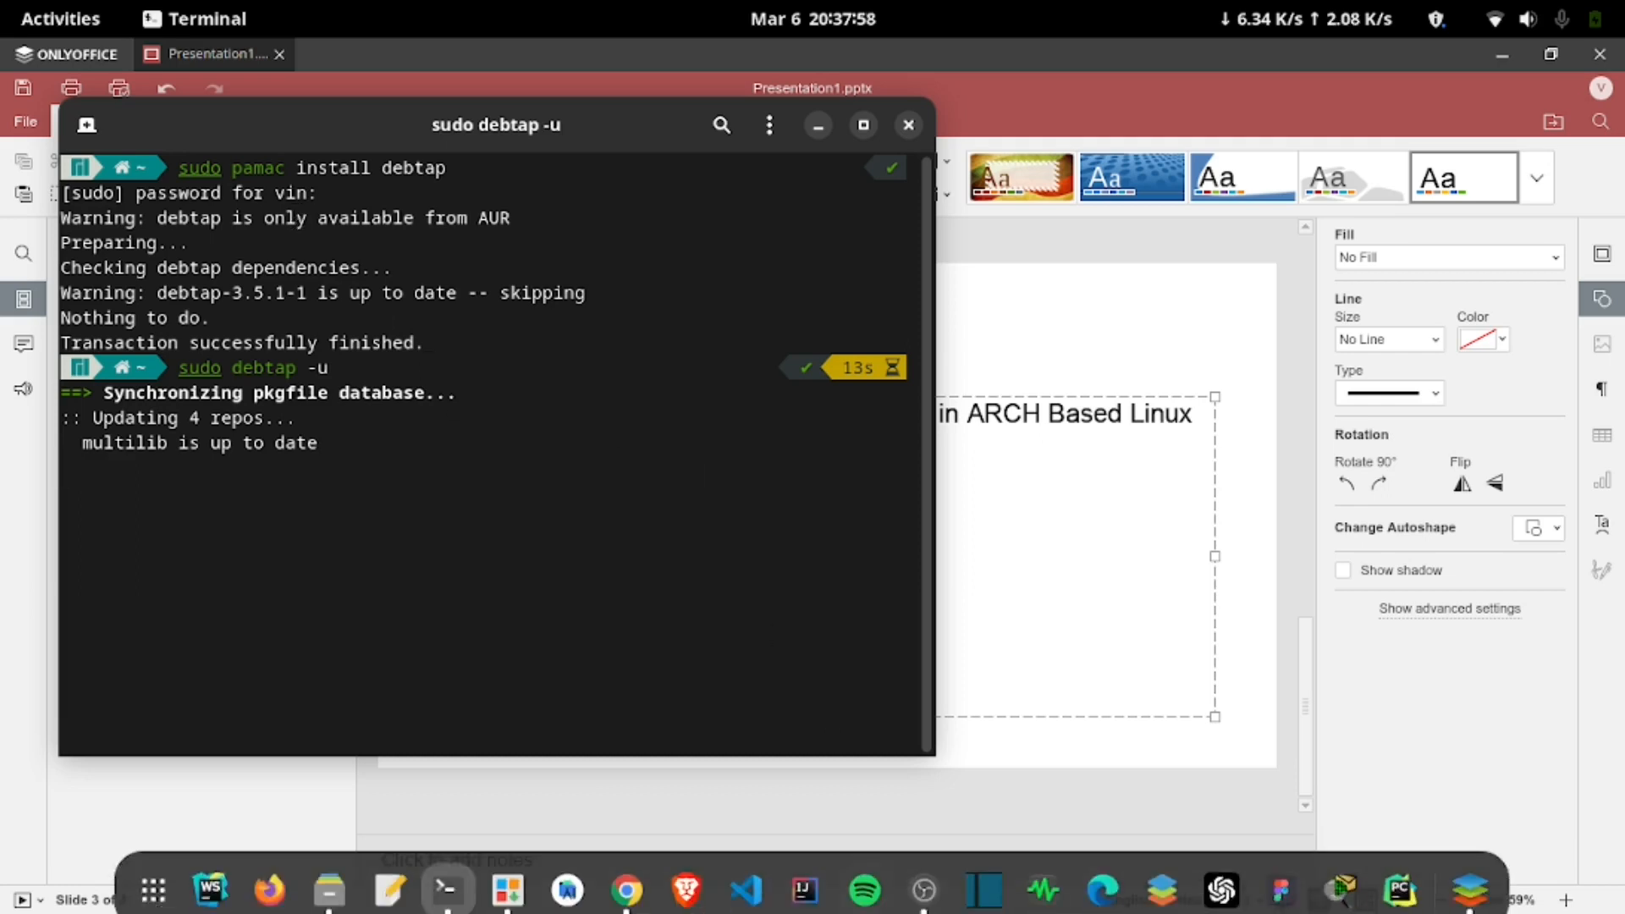
left_click(923, 877)
left_click(1433, 736)
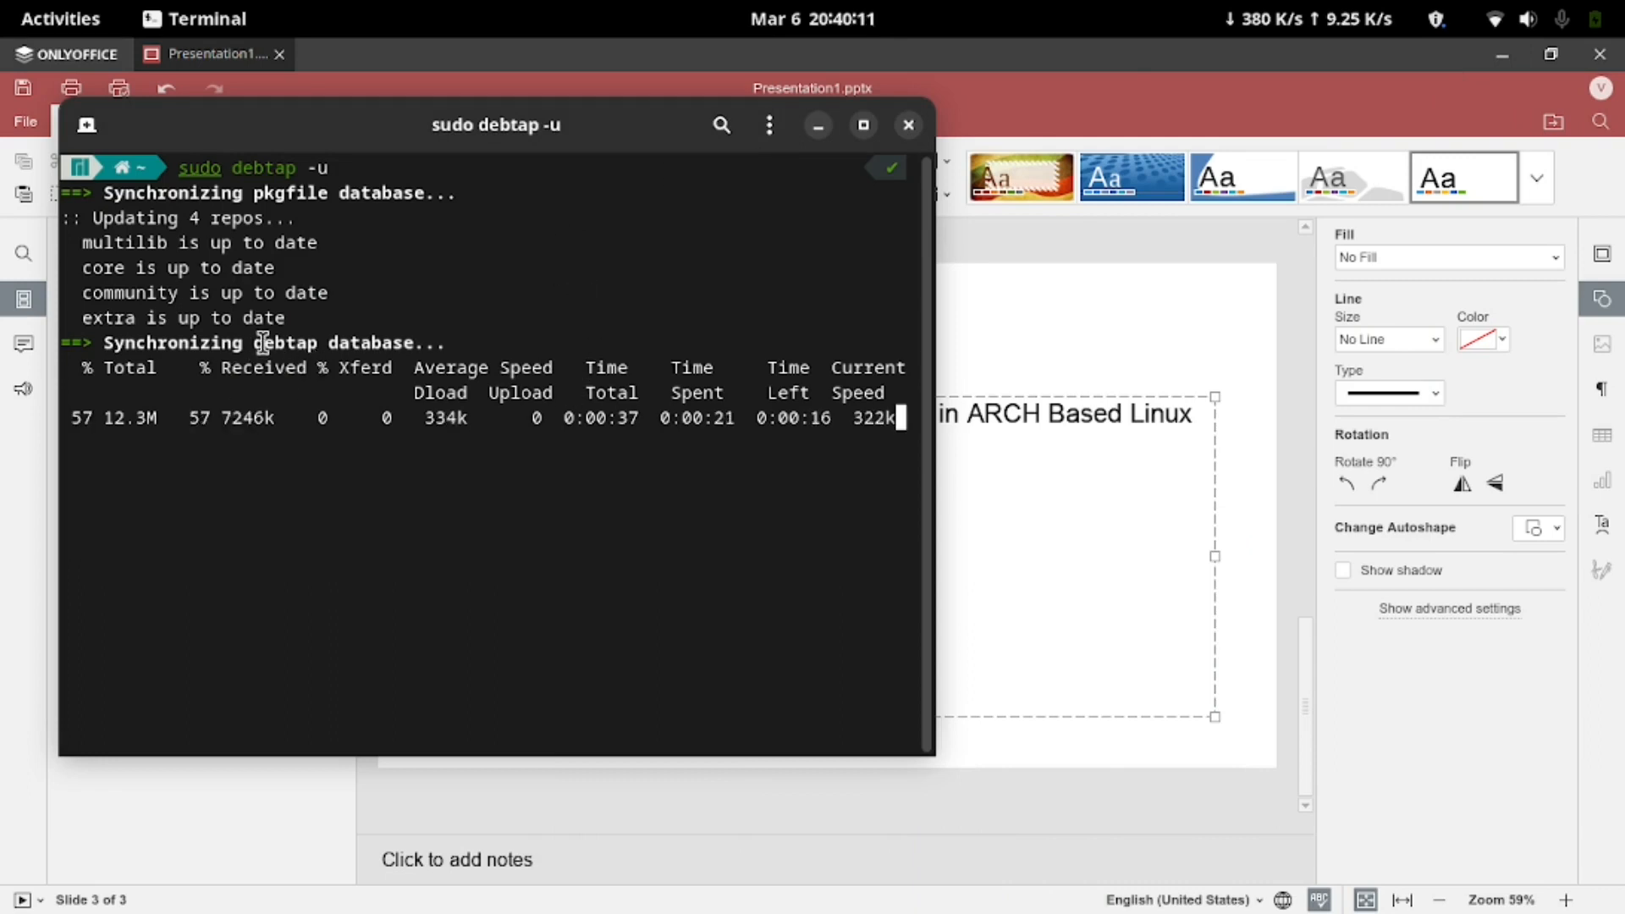
Step: Let the debtap database update run to 'All steps successfully completed!'
left_click_drag(261, 345, 438, 344)
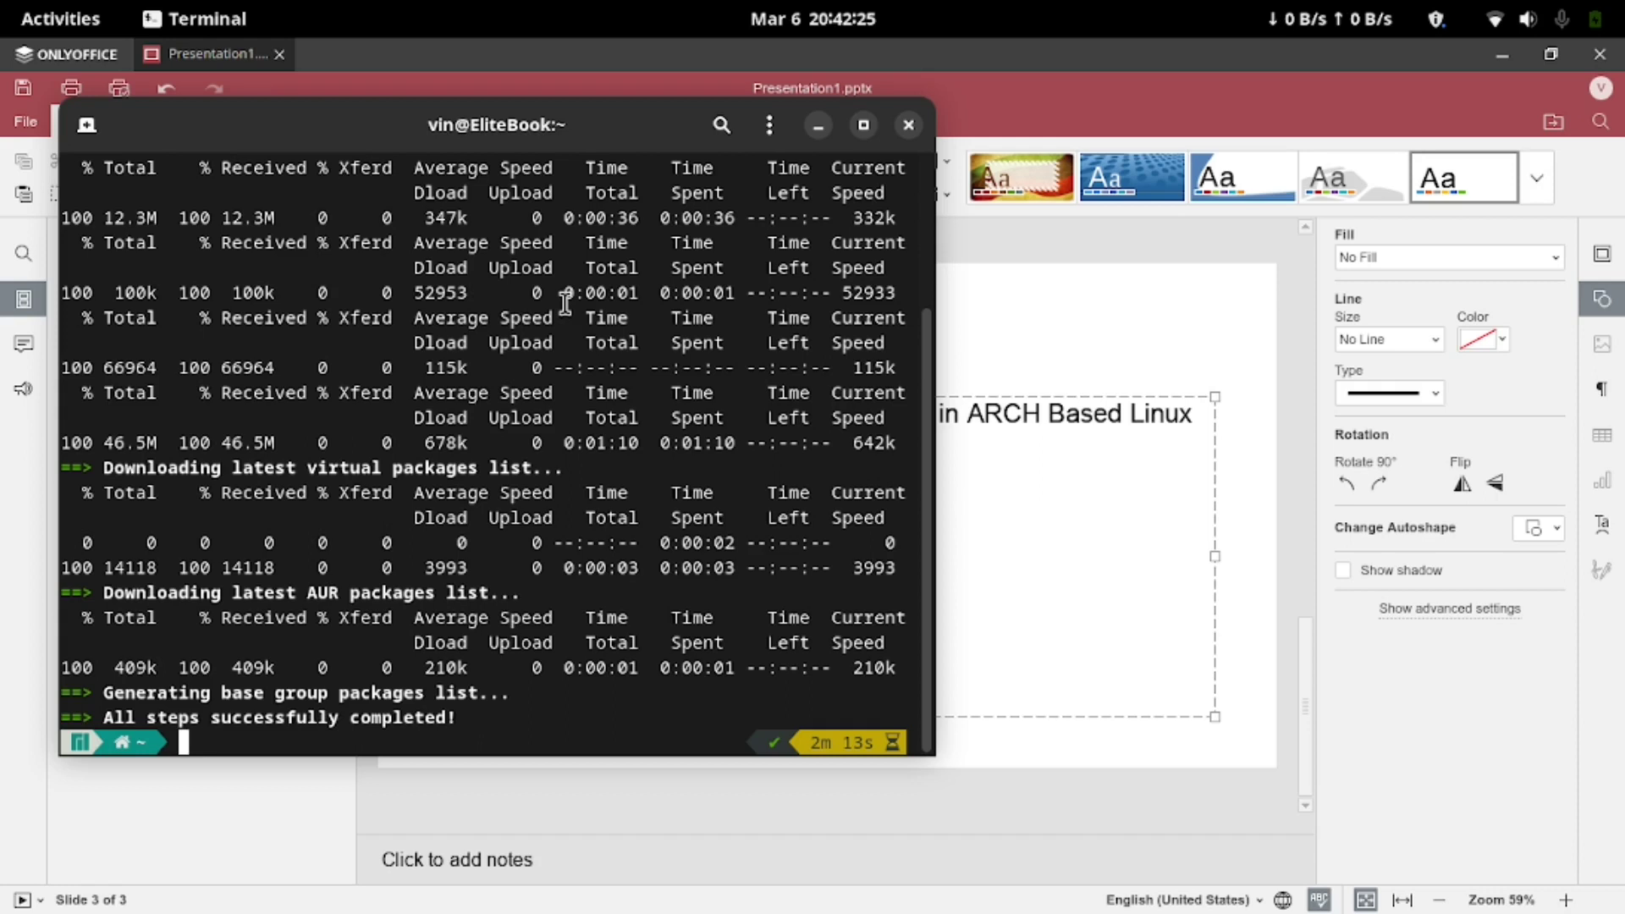
type("cd ")
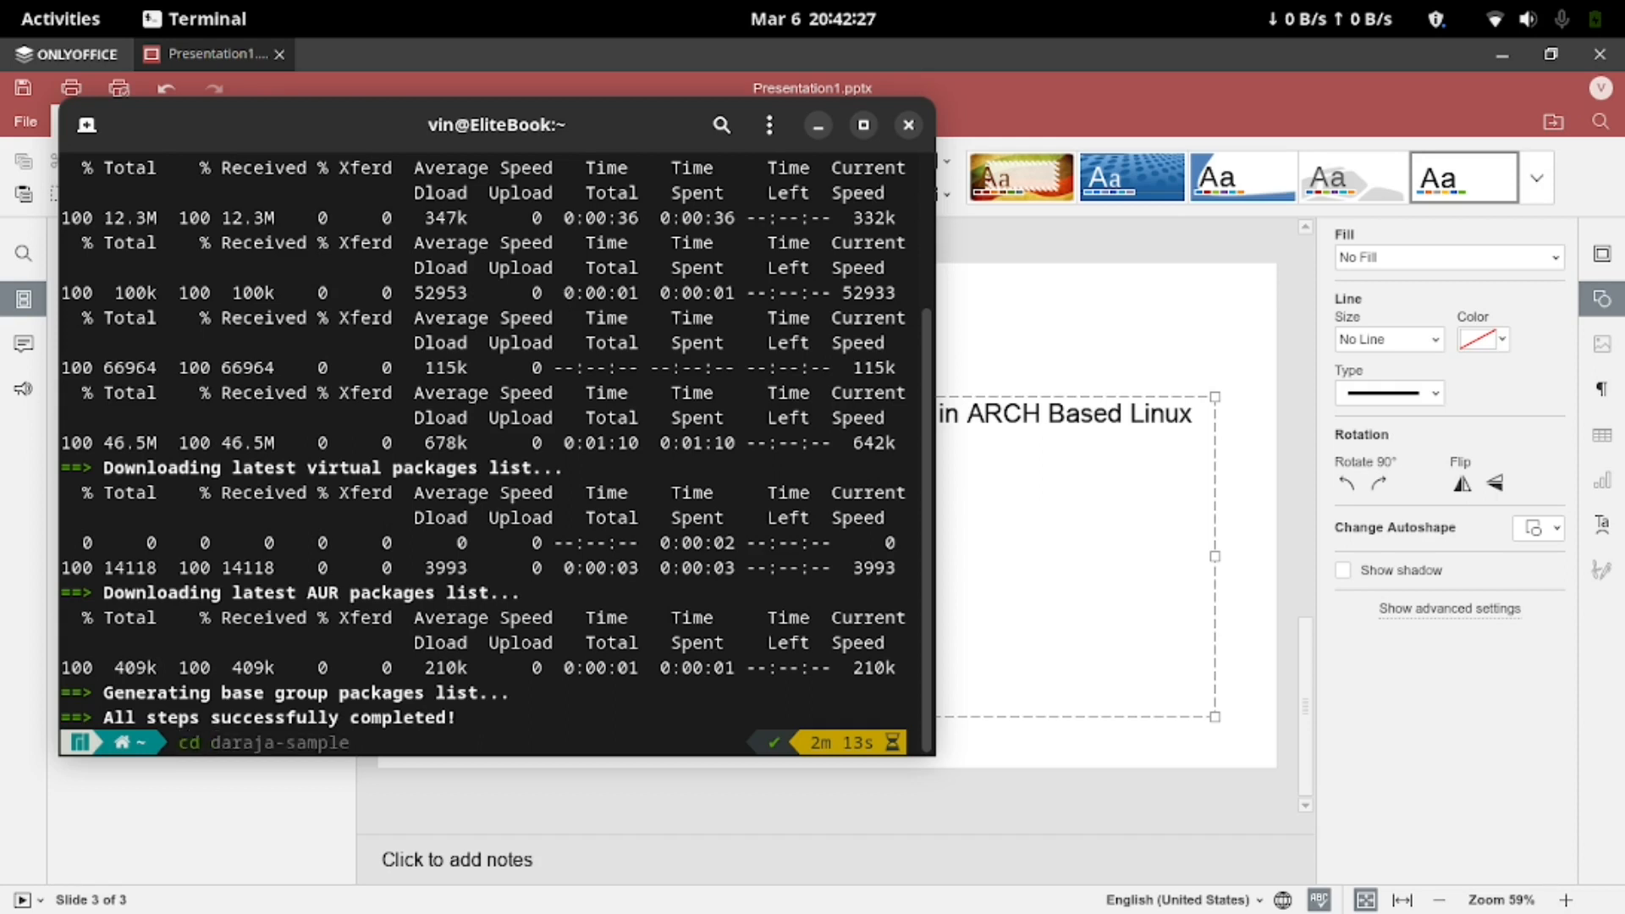
type("~")
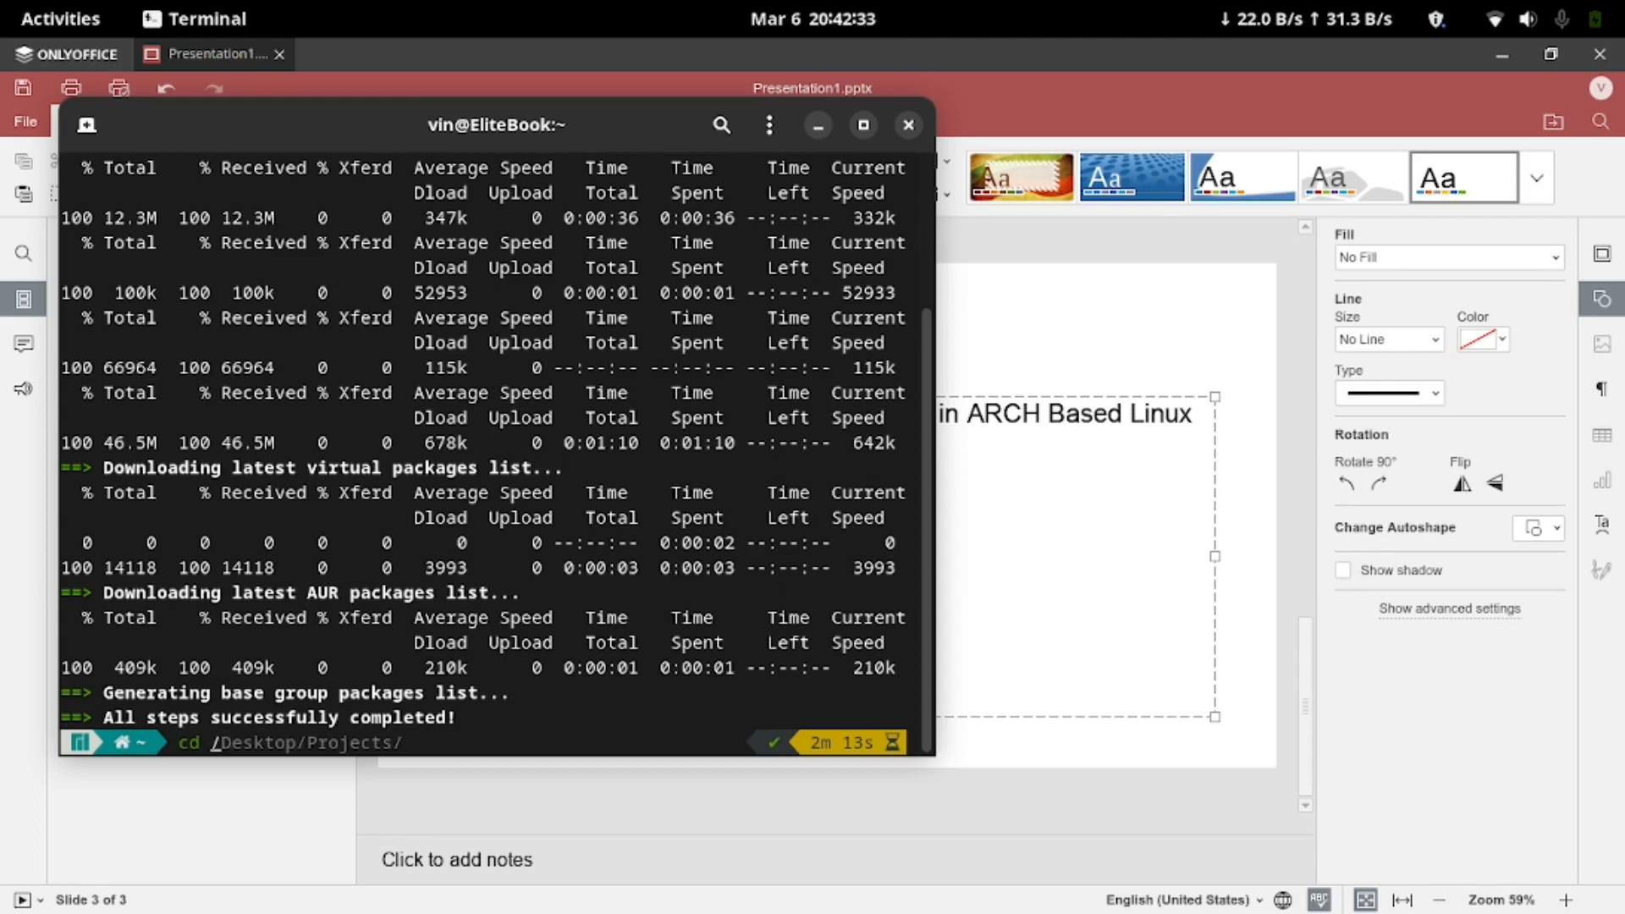
type("D")
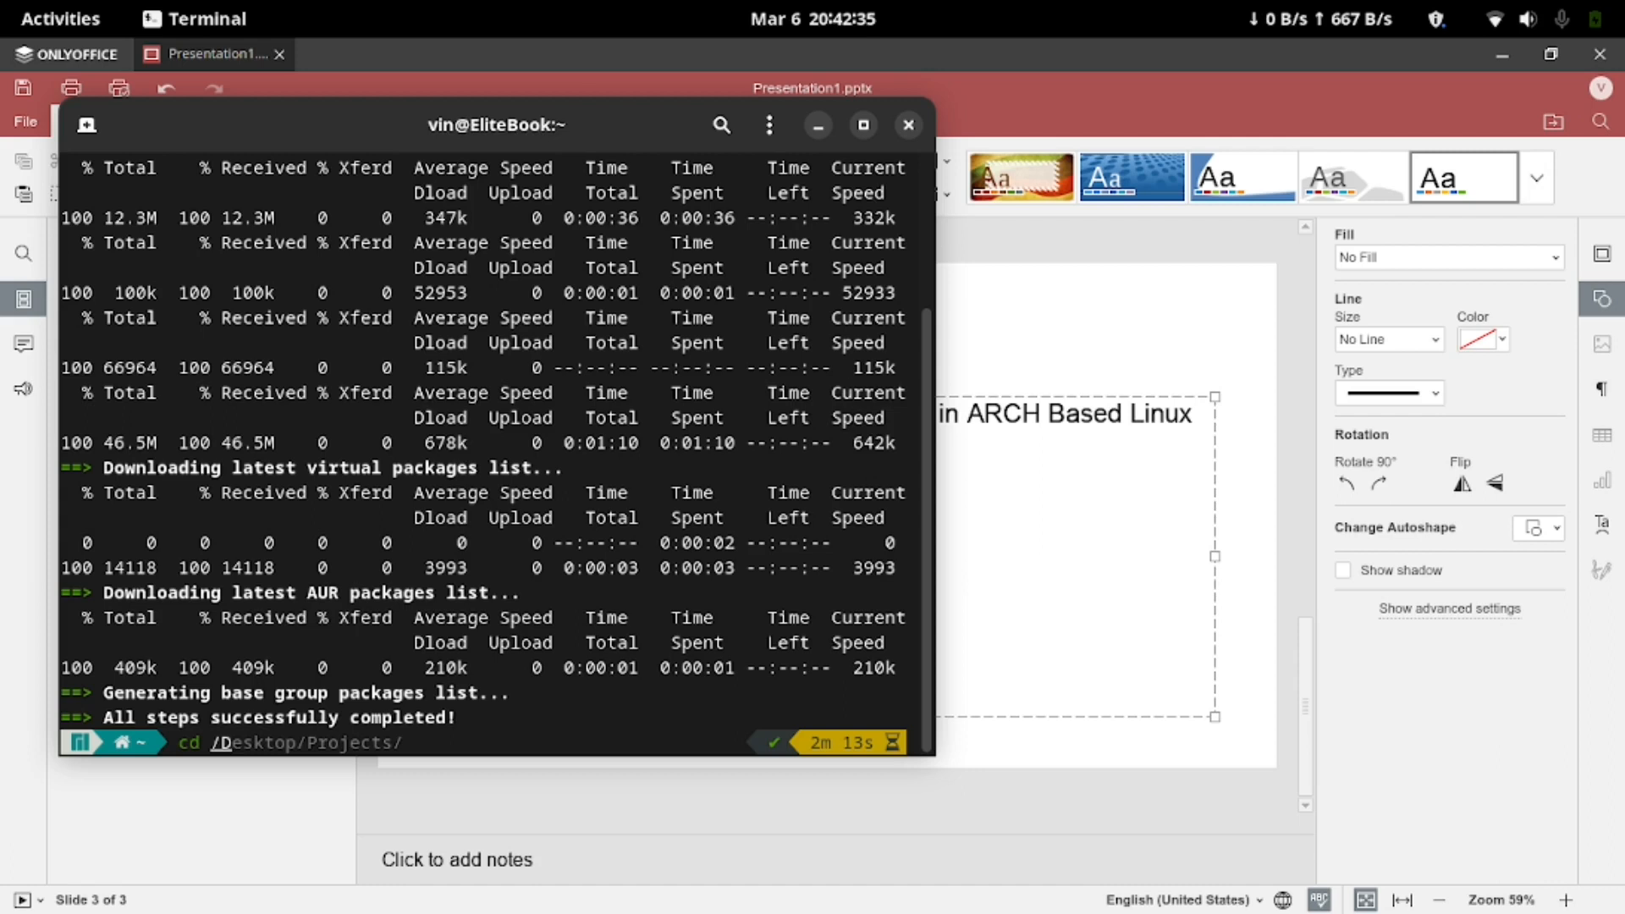
type("ow")
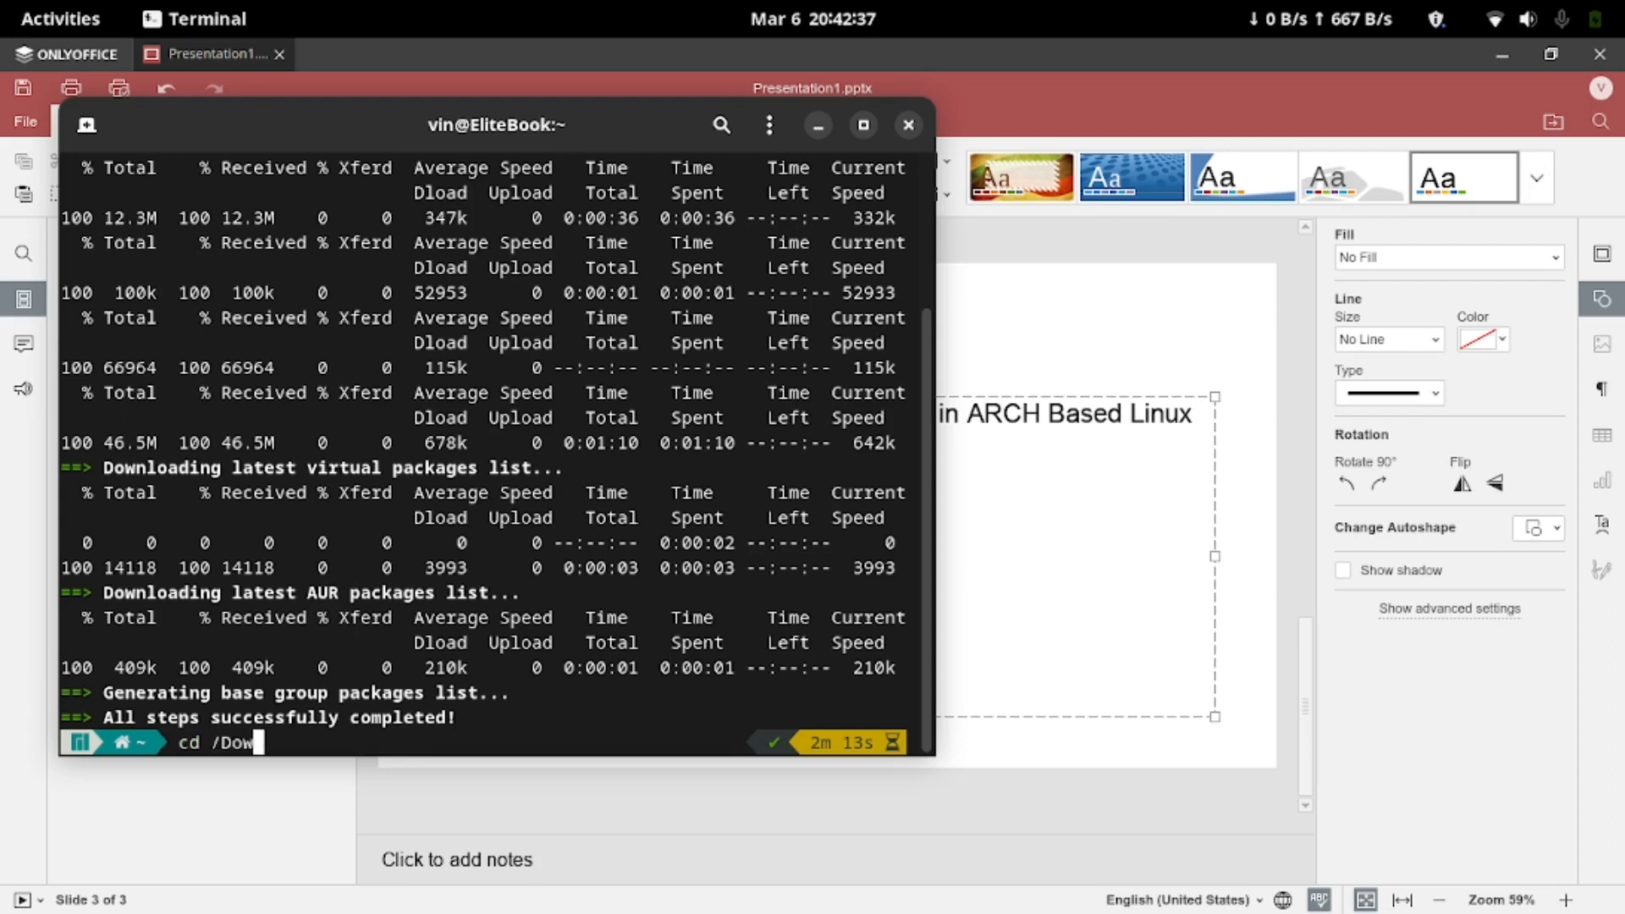
type("n")
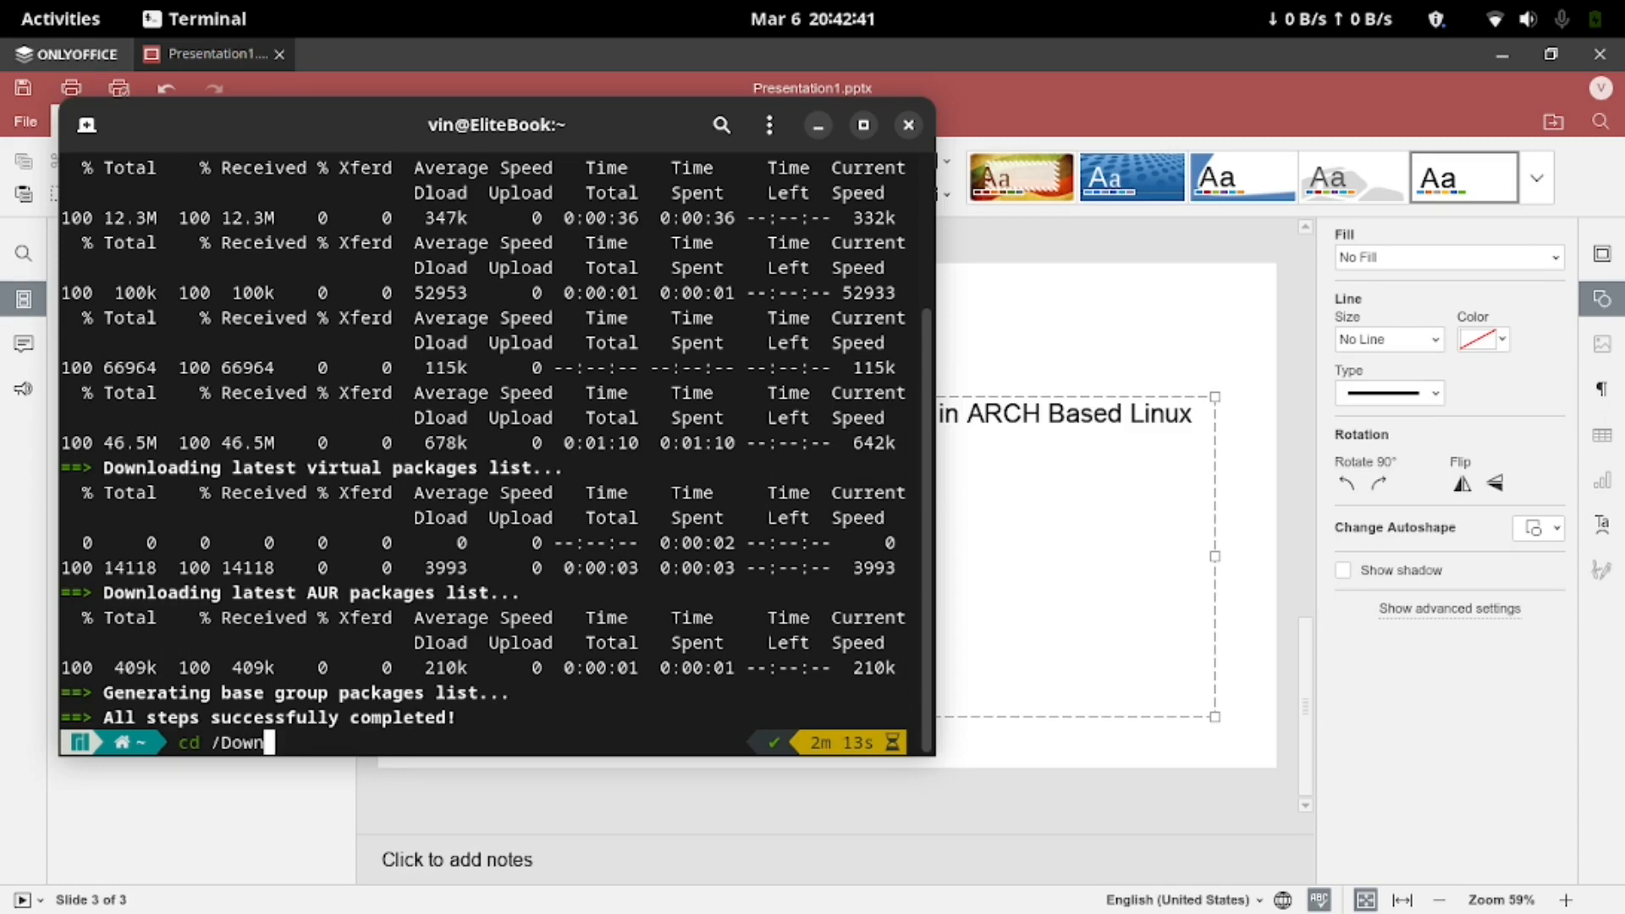
type("loadss")
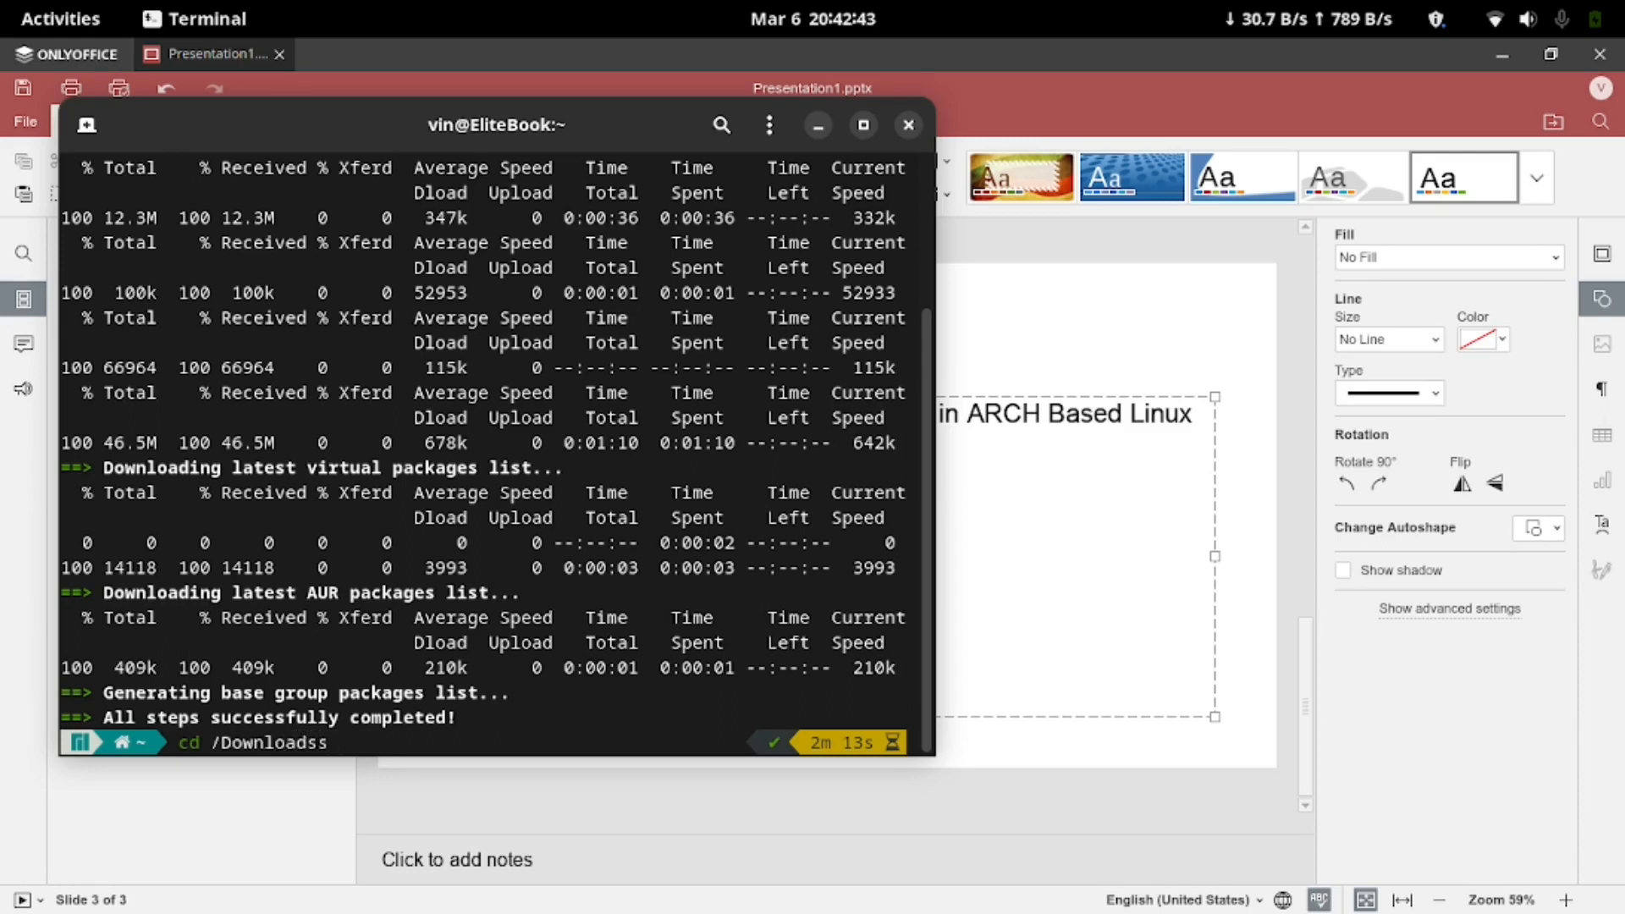
Step: Change into ~/Downloads with Tab completion and list its contents
key("BackSpace")
key("Return")
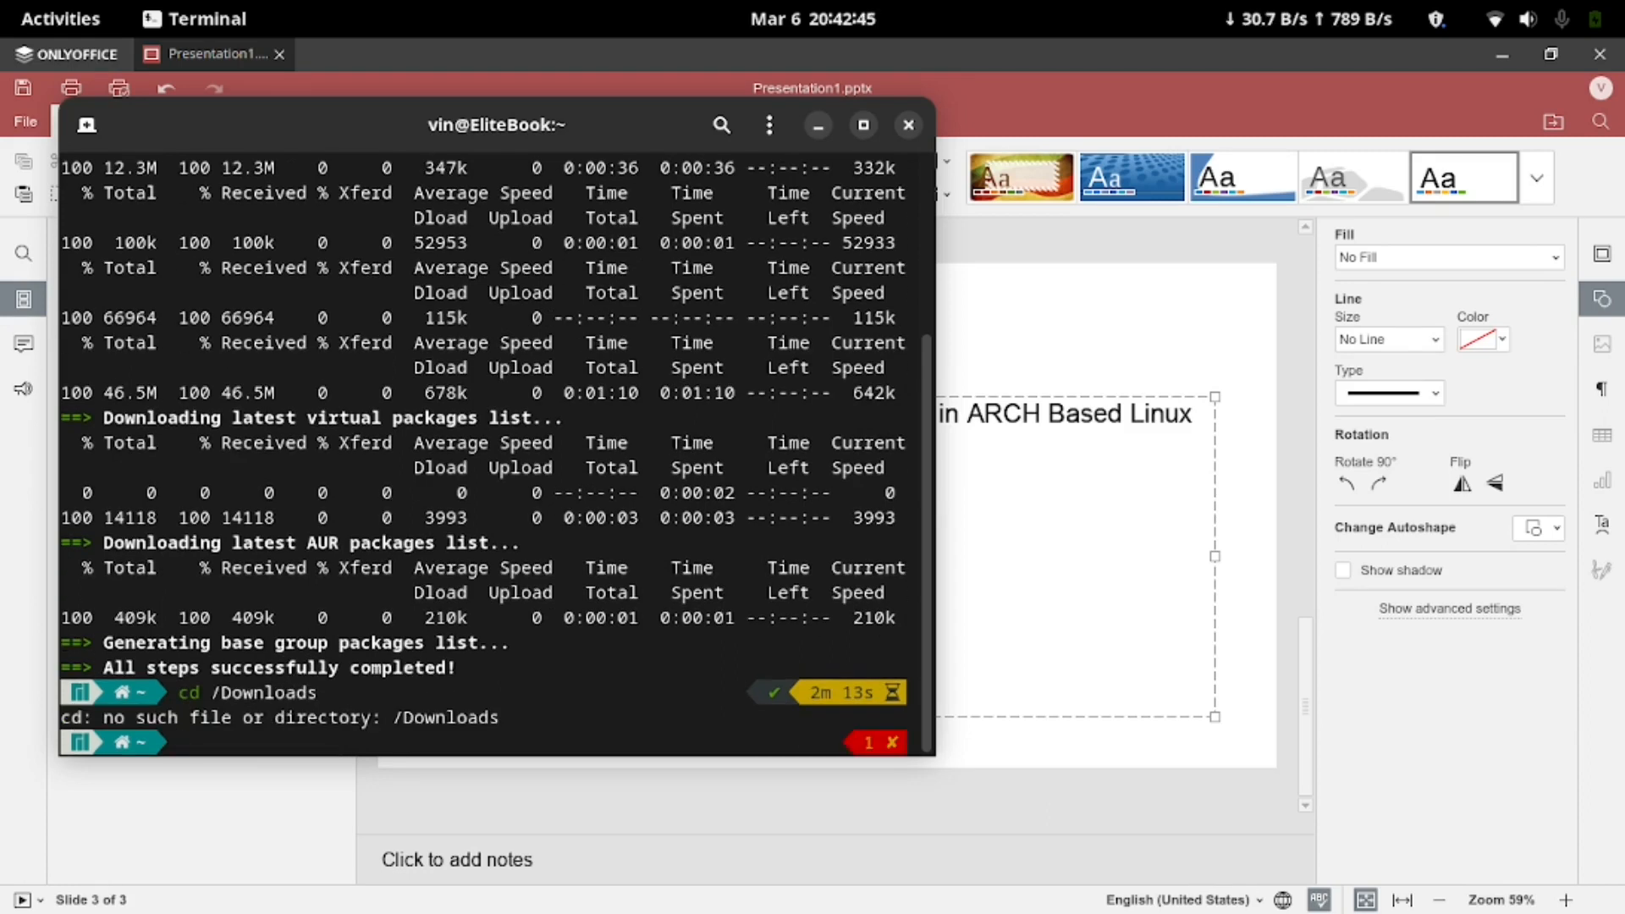
type("ls")
key("Return")
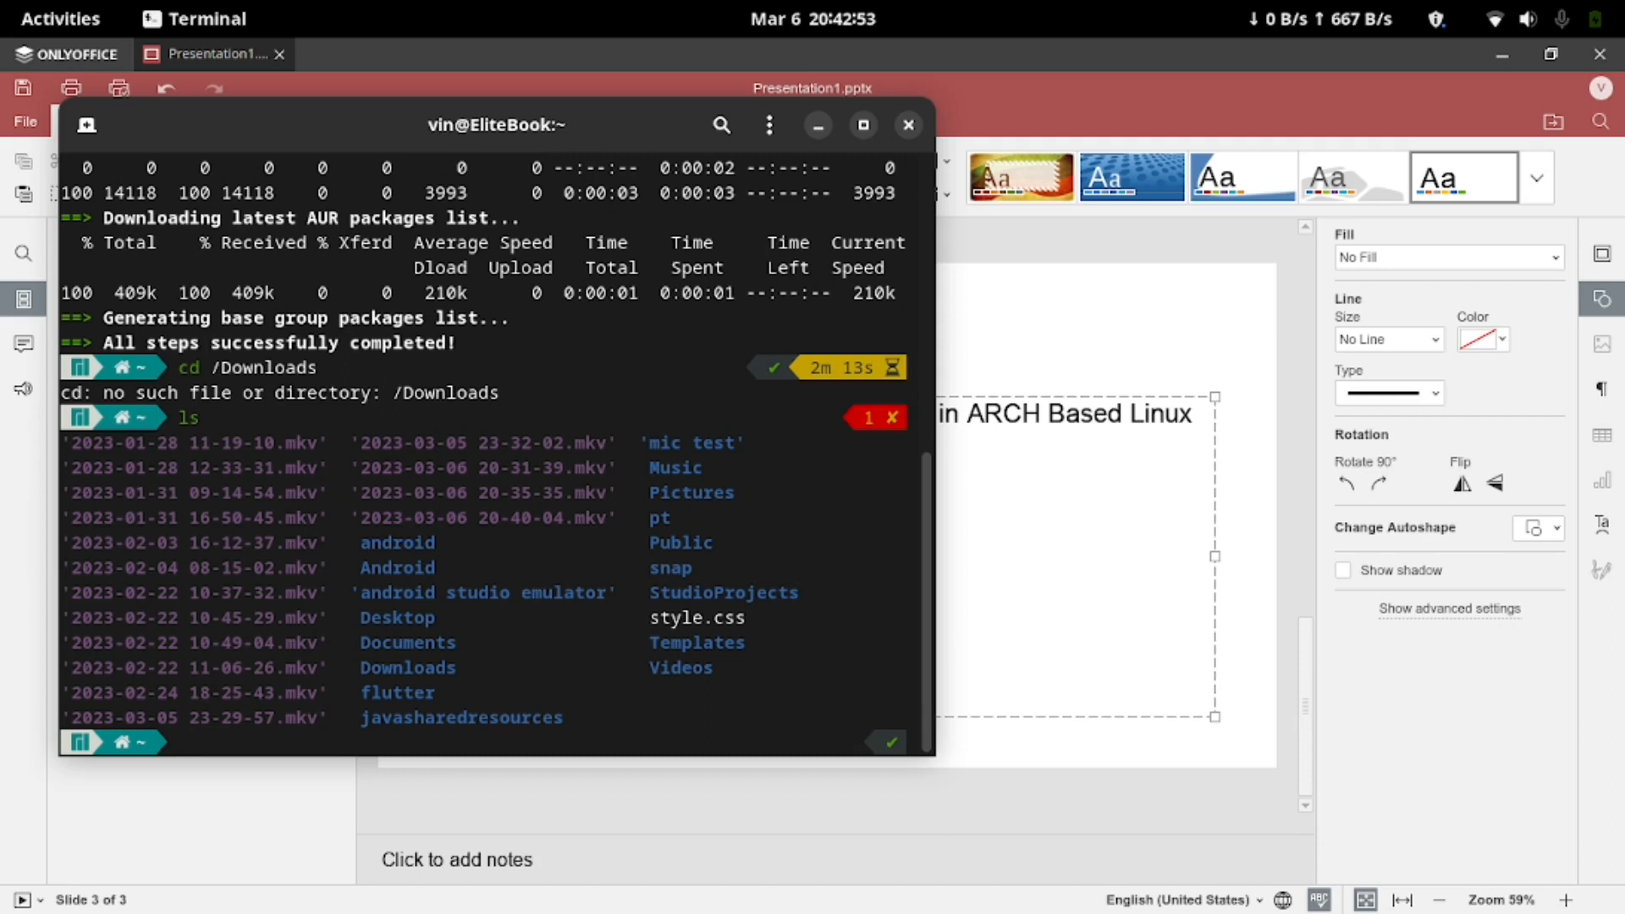
type("cd ")
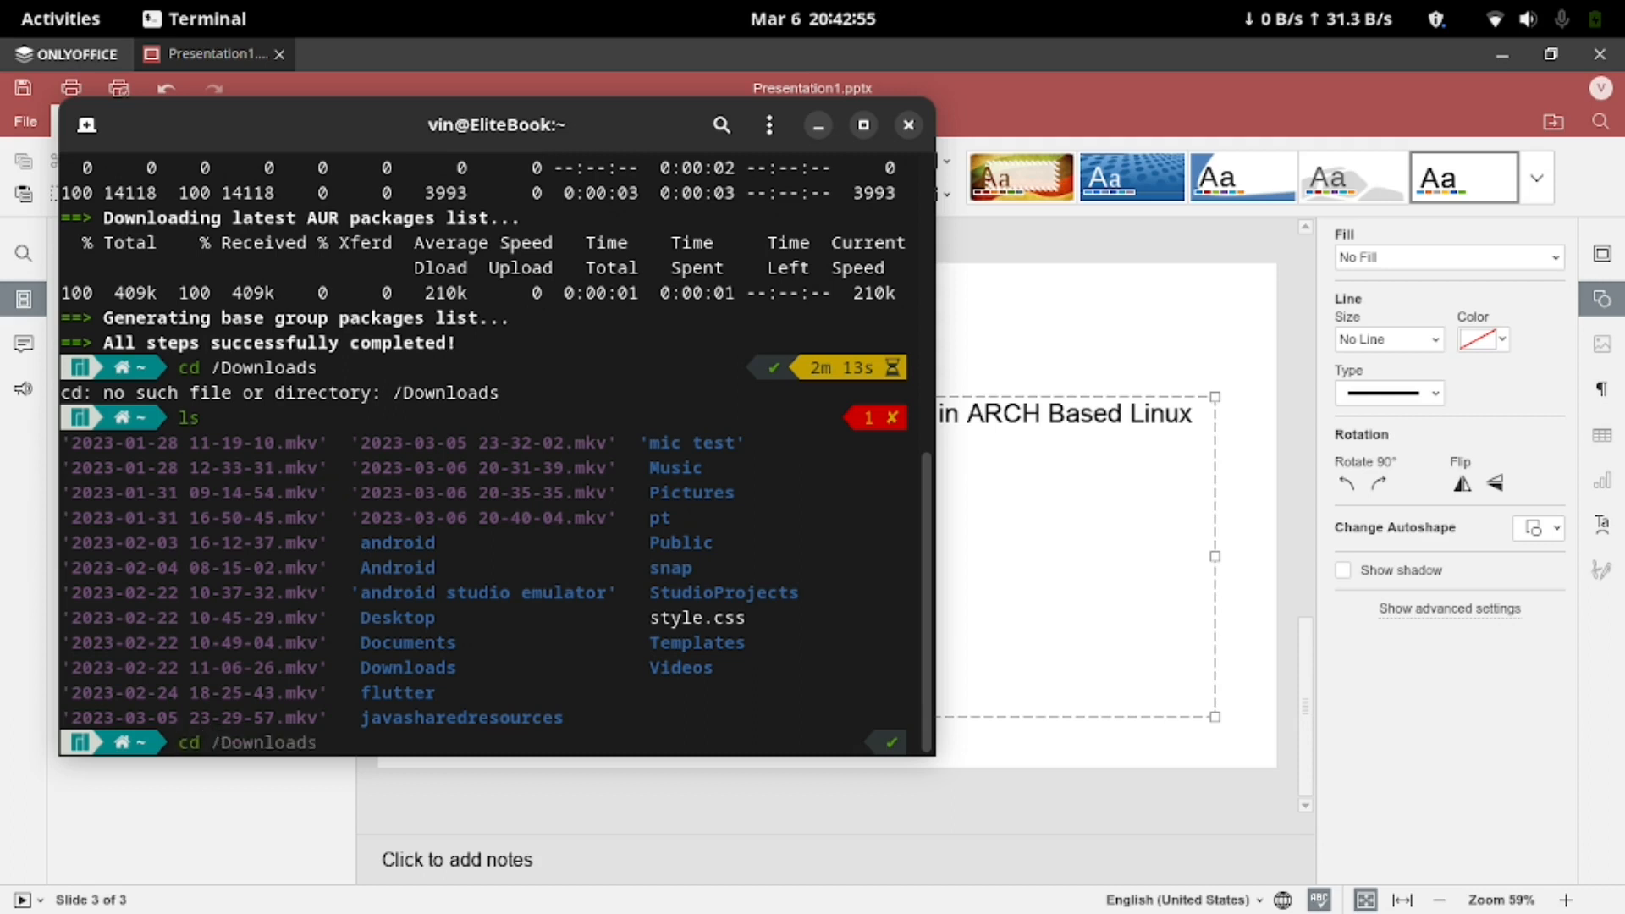
type("Dow")
key("Tab")
key("Return")
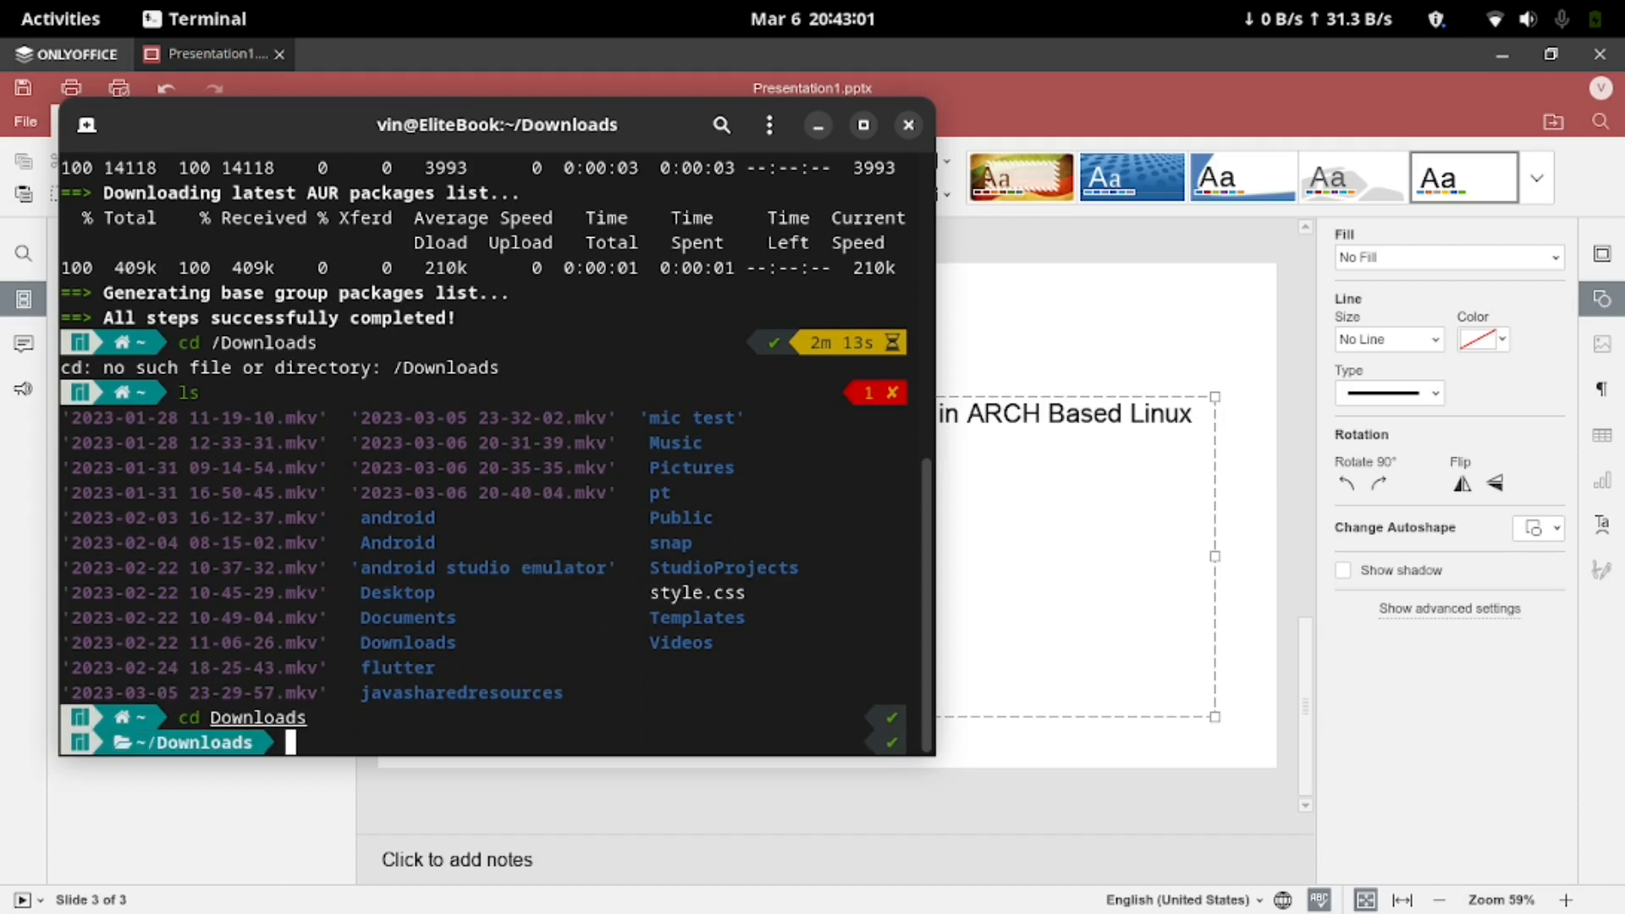
type("ls")
key("Return")
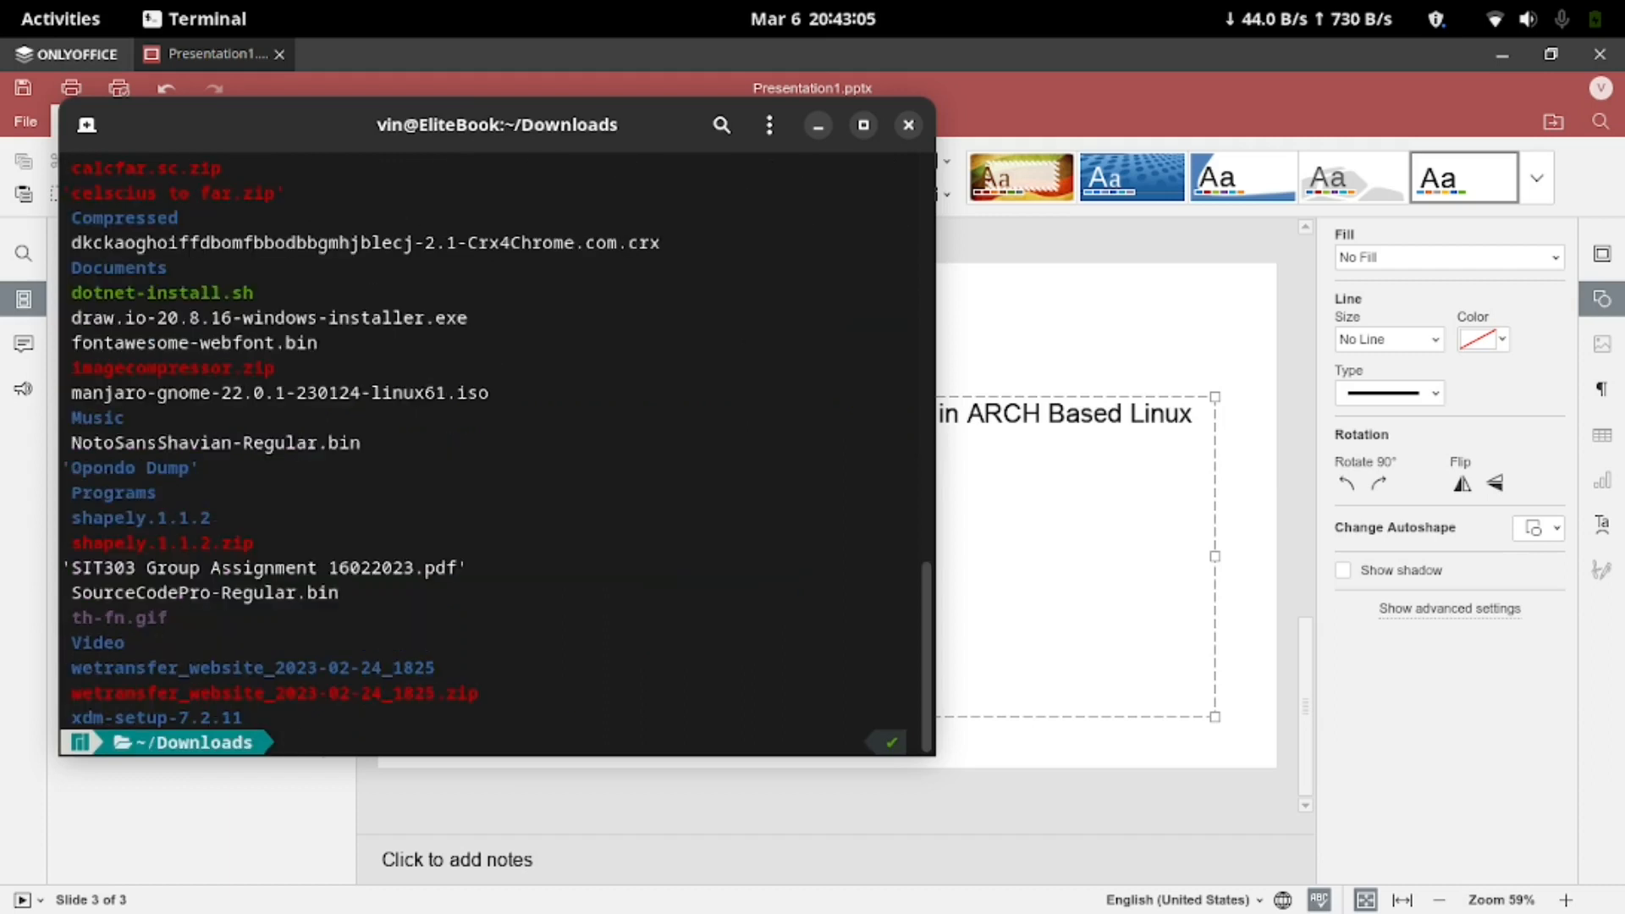
type("cd")
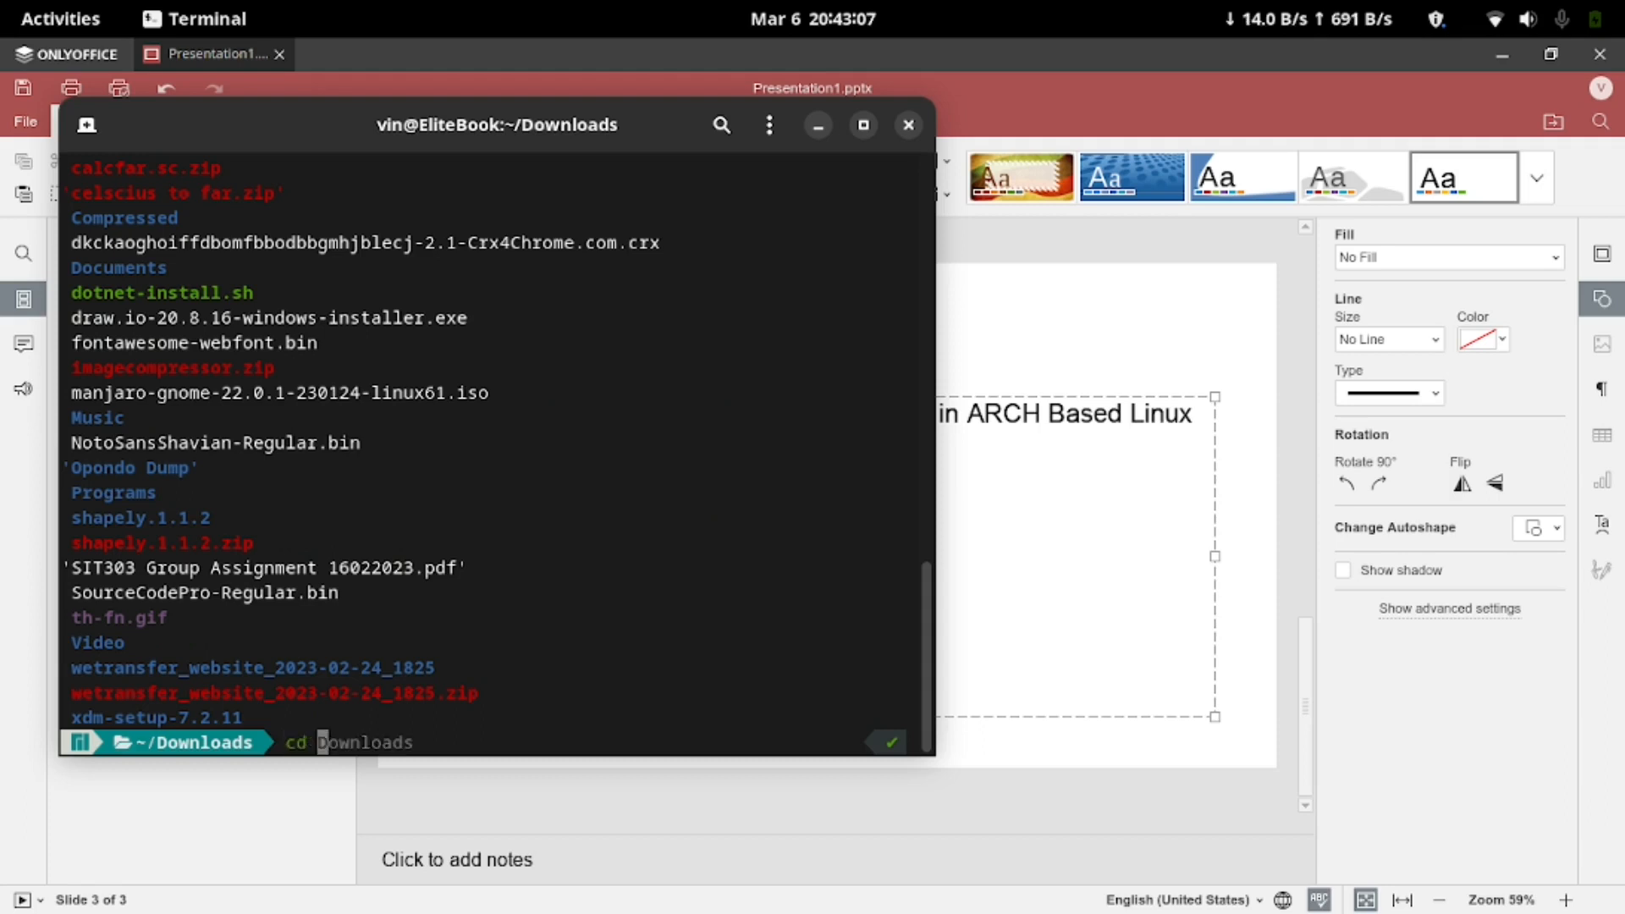
type(" P")
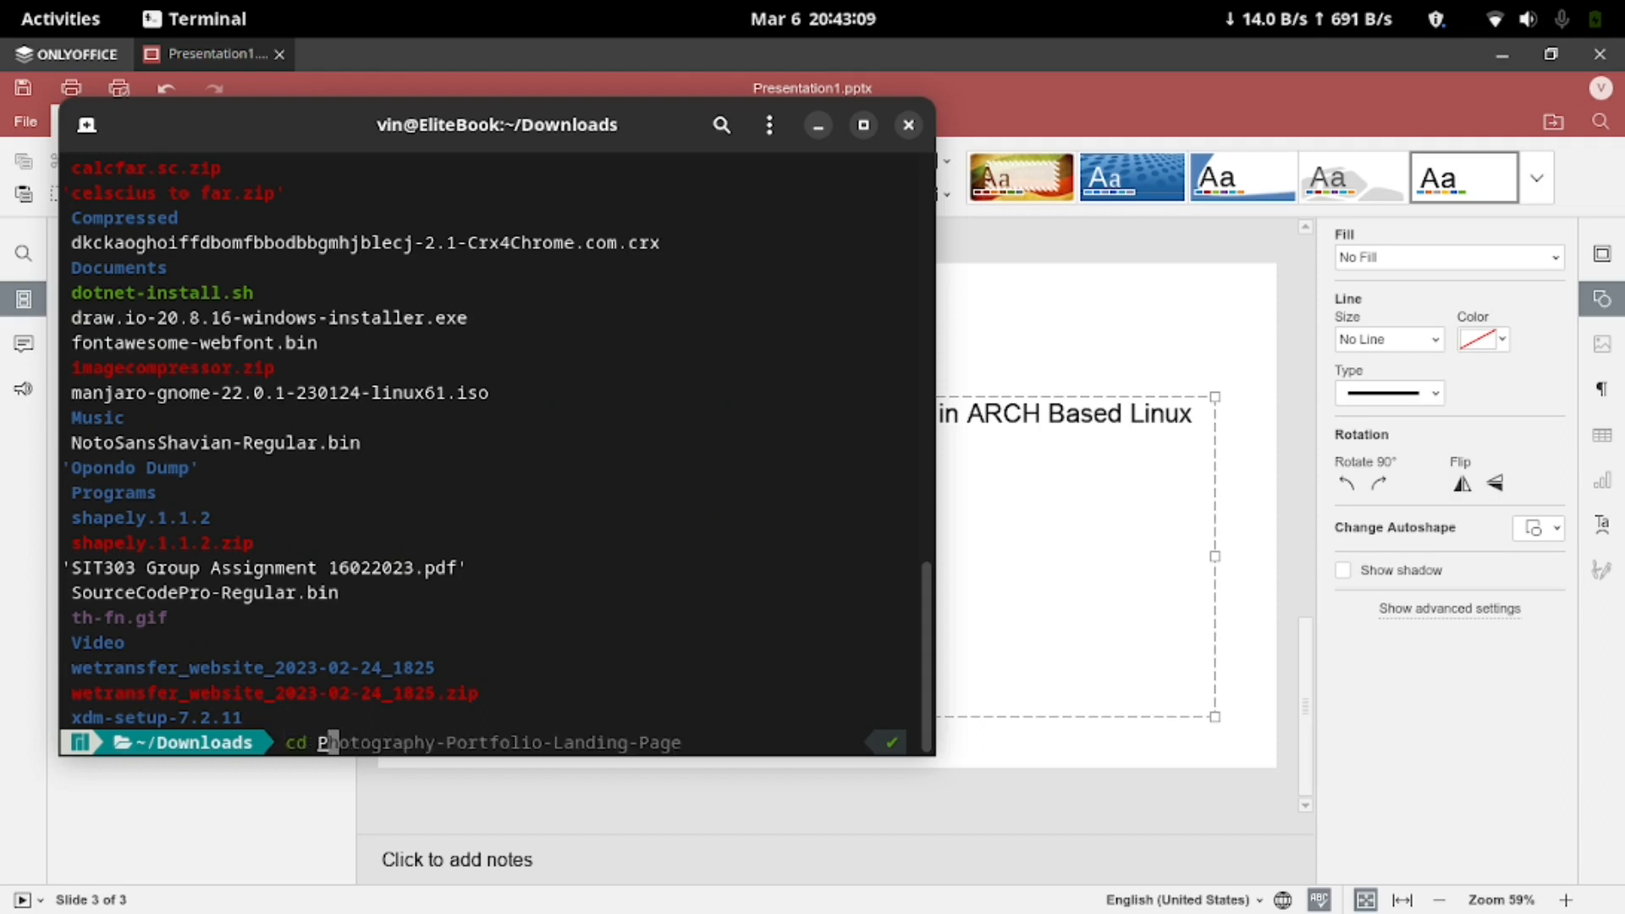
type("rog")
Step: Change into the Programs folder and list its files, including freedownloadmanager.deb
key("Tab")
key("Return")
type("ls")
key("Return")
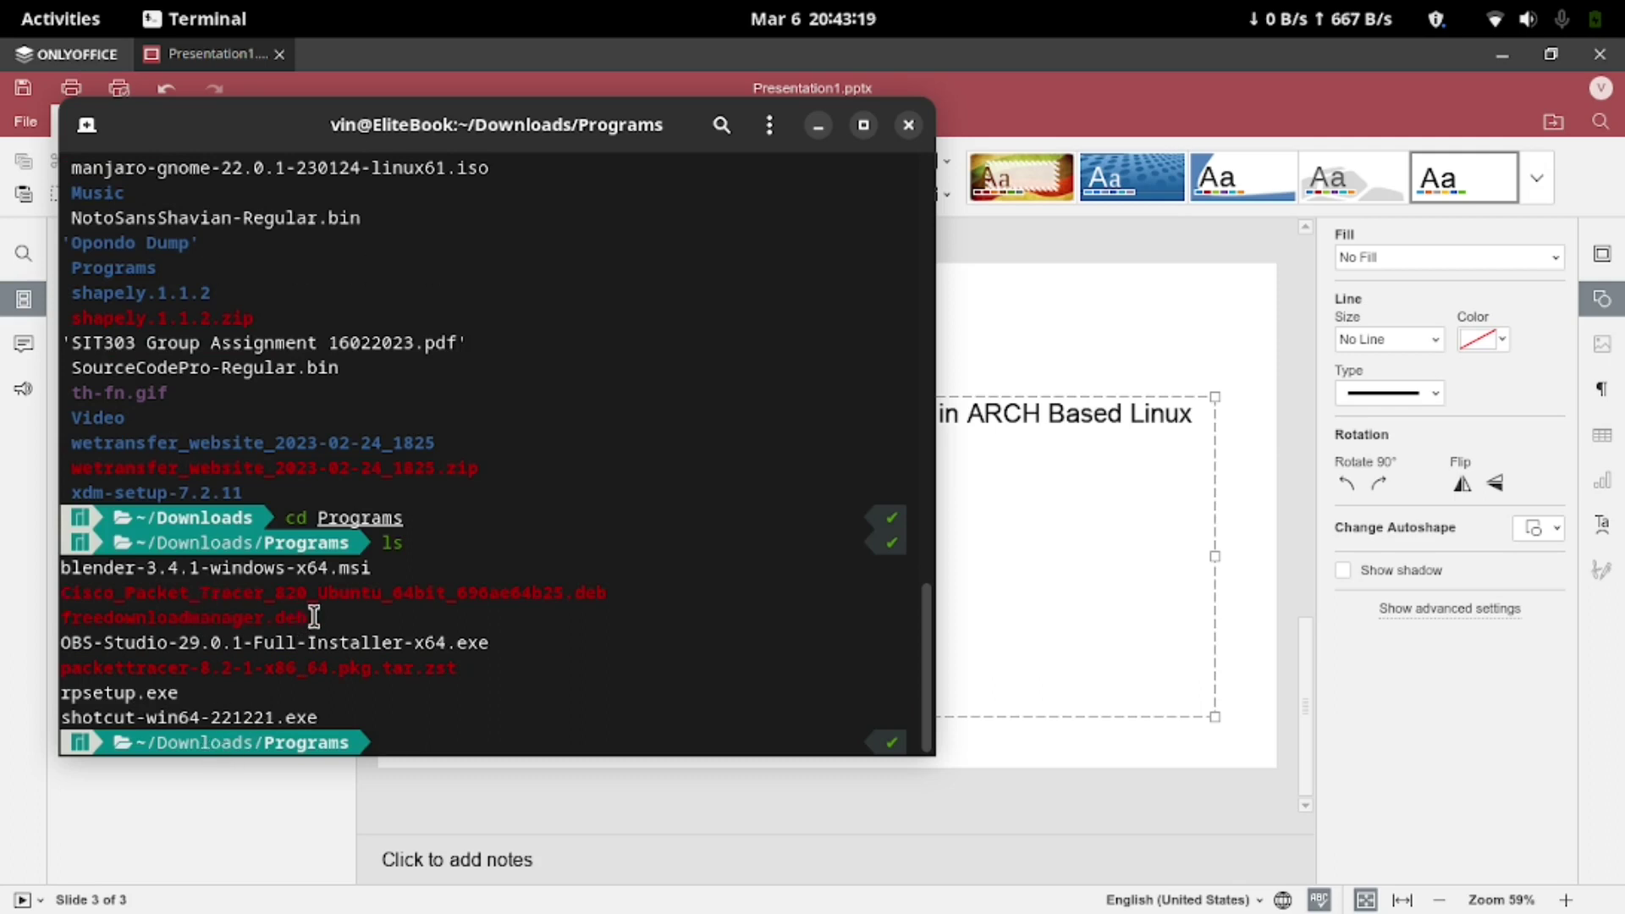
Step: Run 'sudo debtap freedownloadmanager.deb' to start converting the package
mouse_move(305, 617)
left_mouse_down()
mouse_move(78, 614)
mouse_move(308, 618)
left_mouse_up()
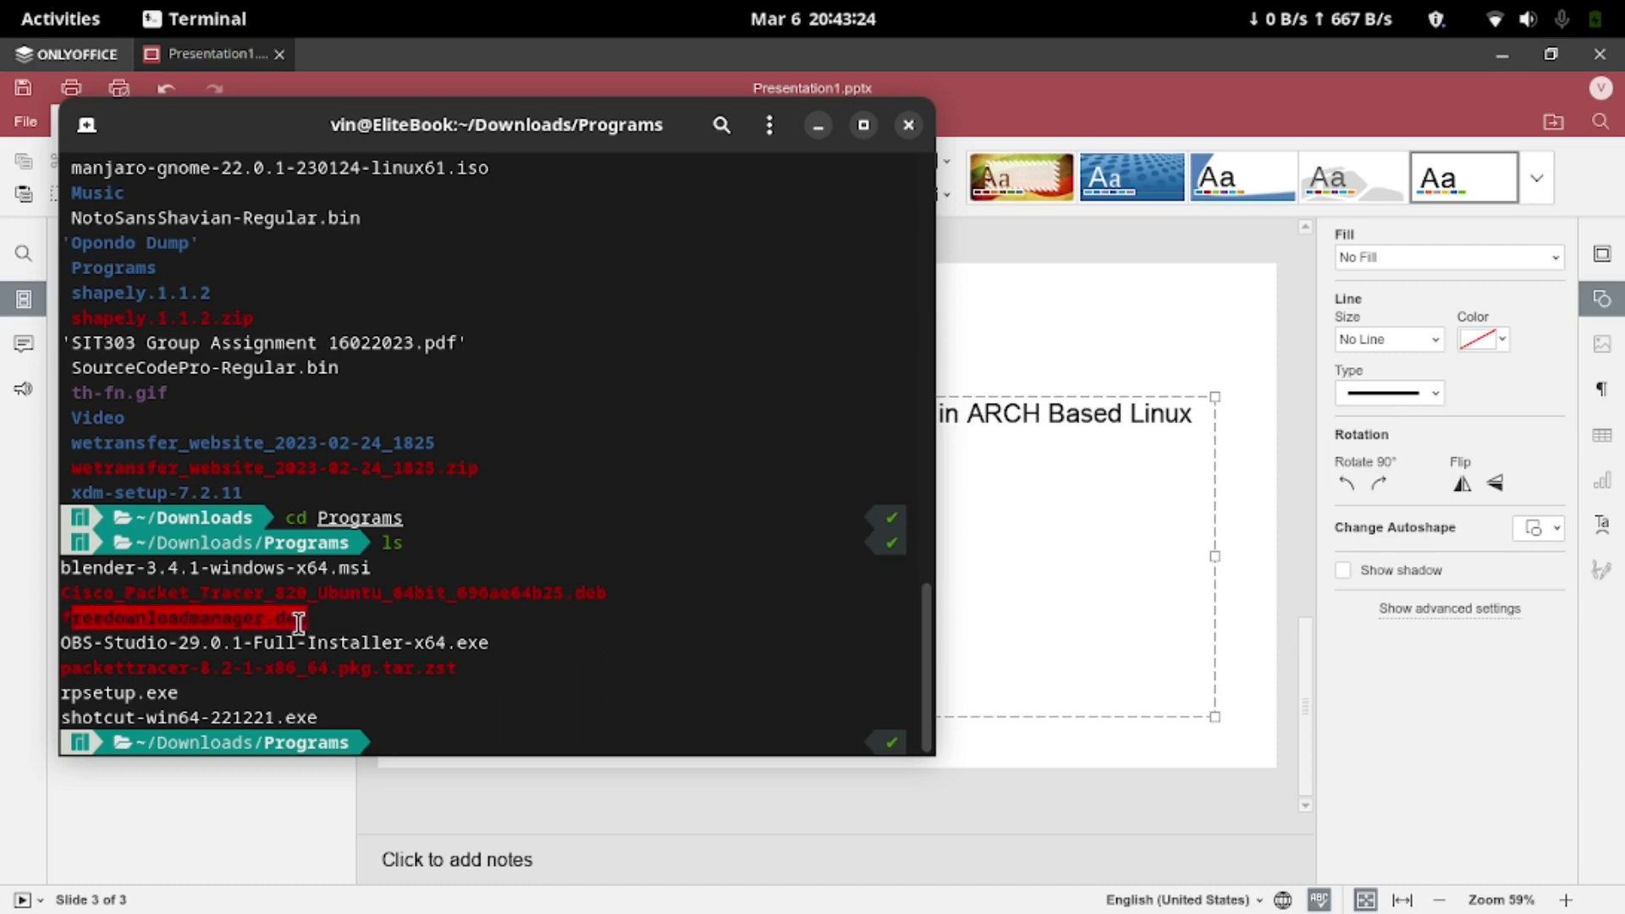
left_click(396, 697)
type("sud")
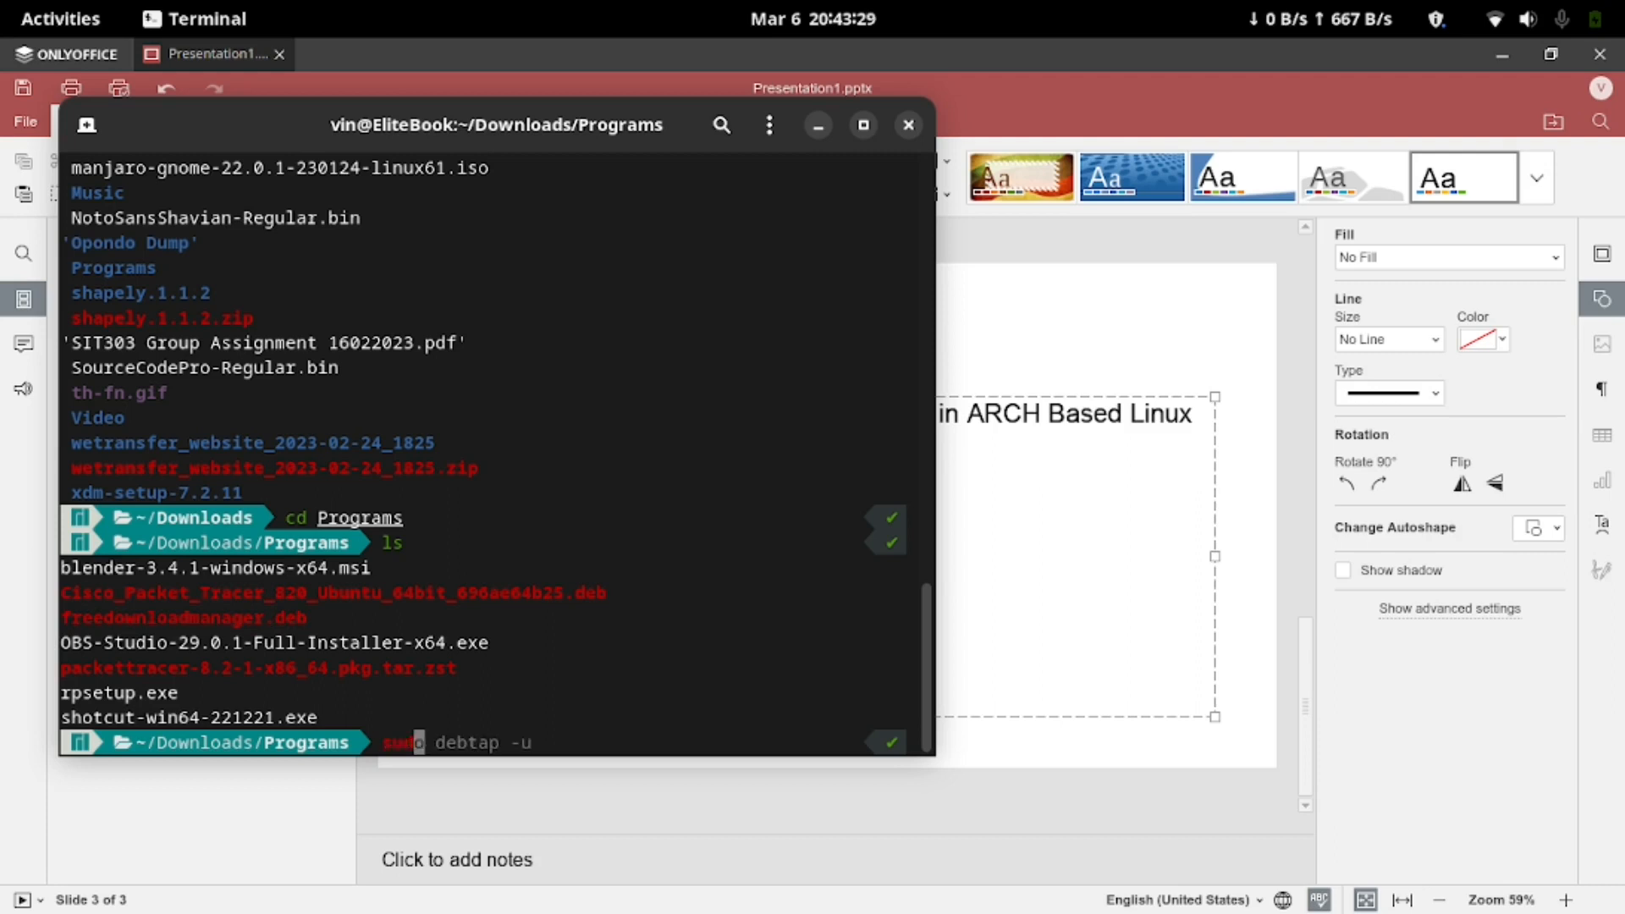
type("o debtap ")
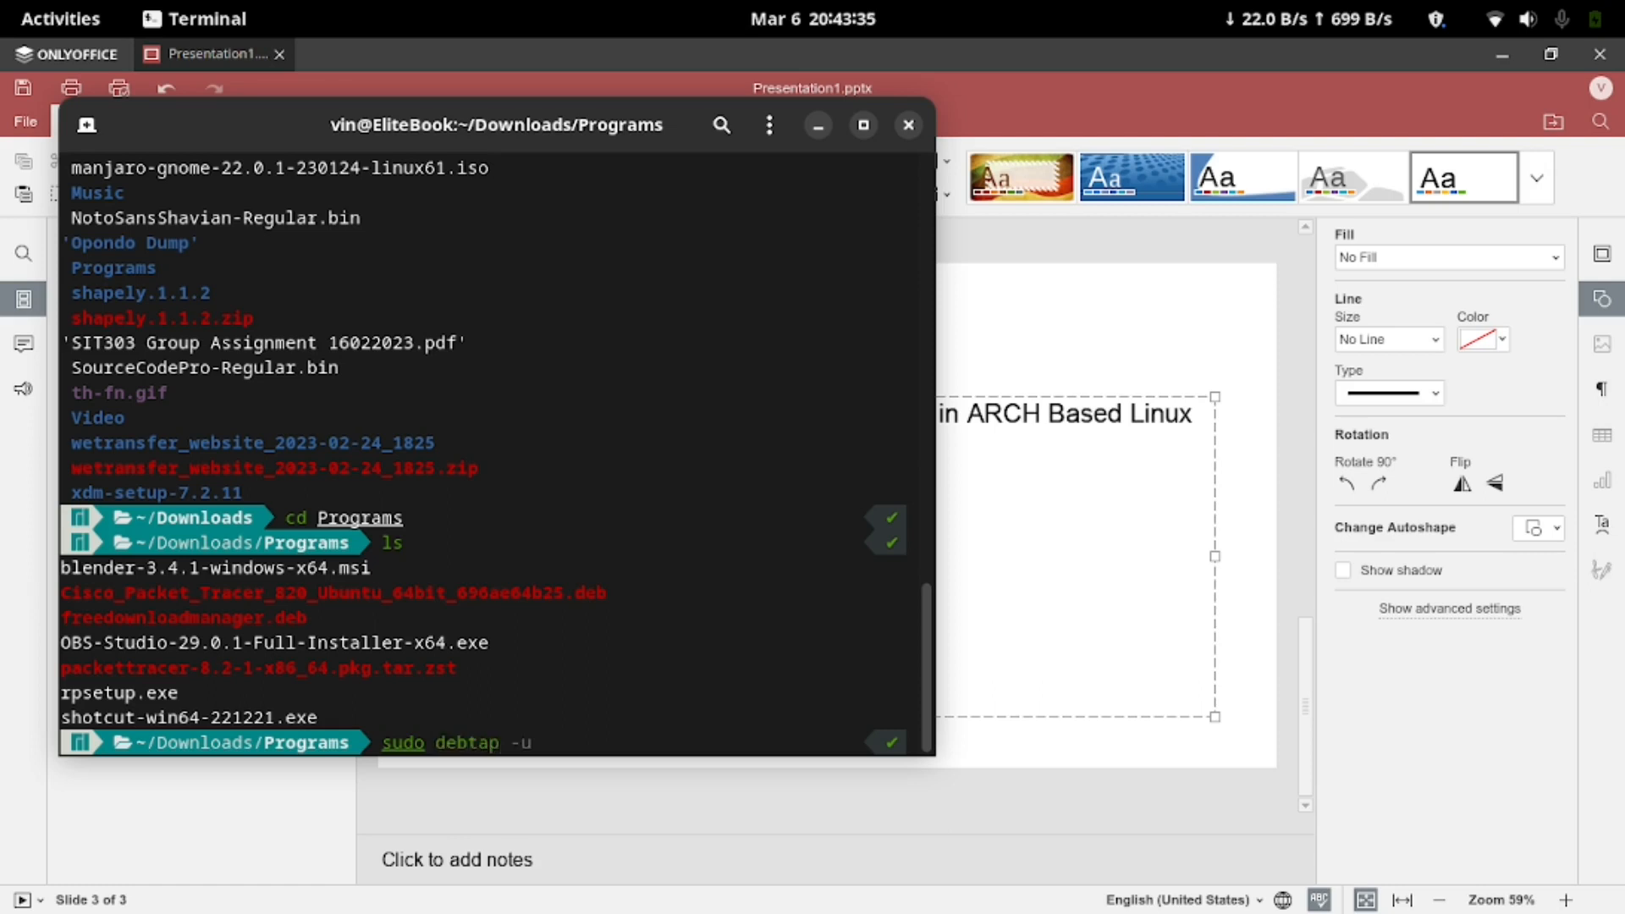
type("free")
key("Tab")
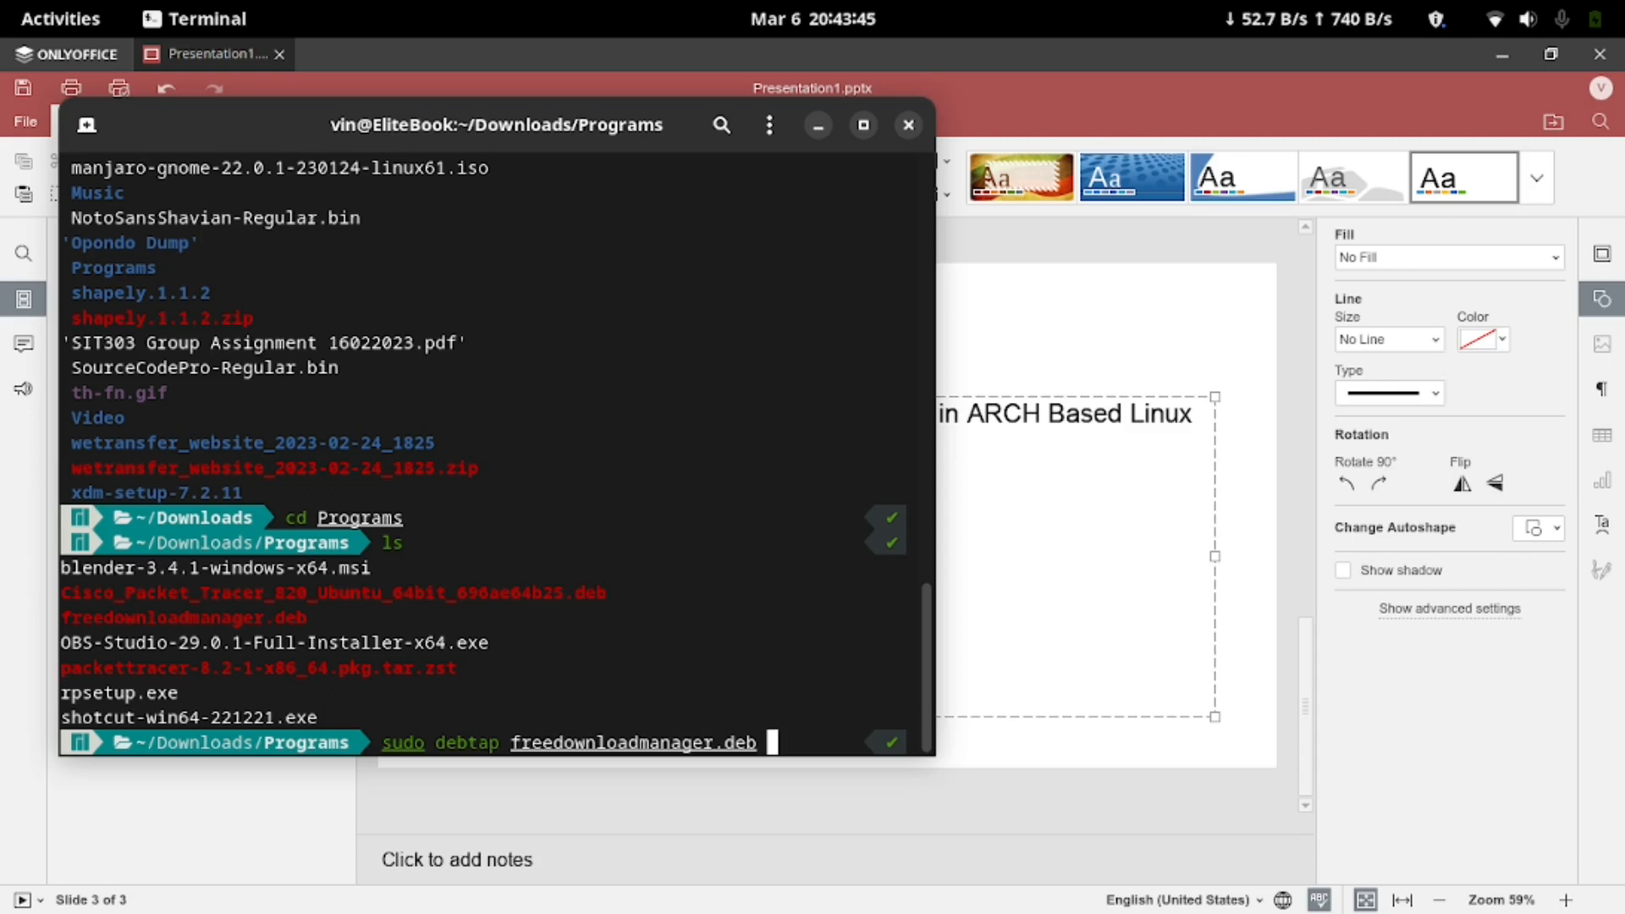
key("Return")
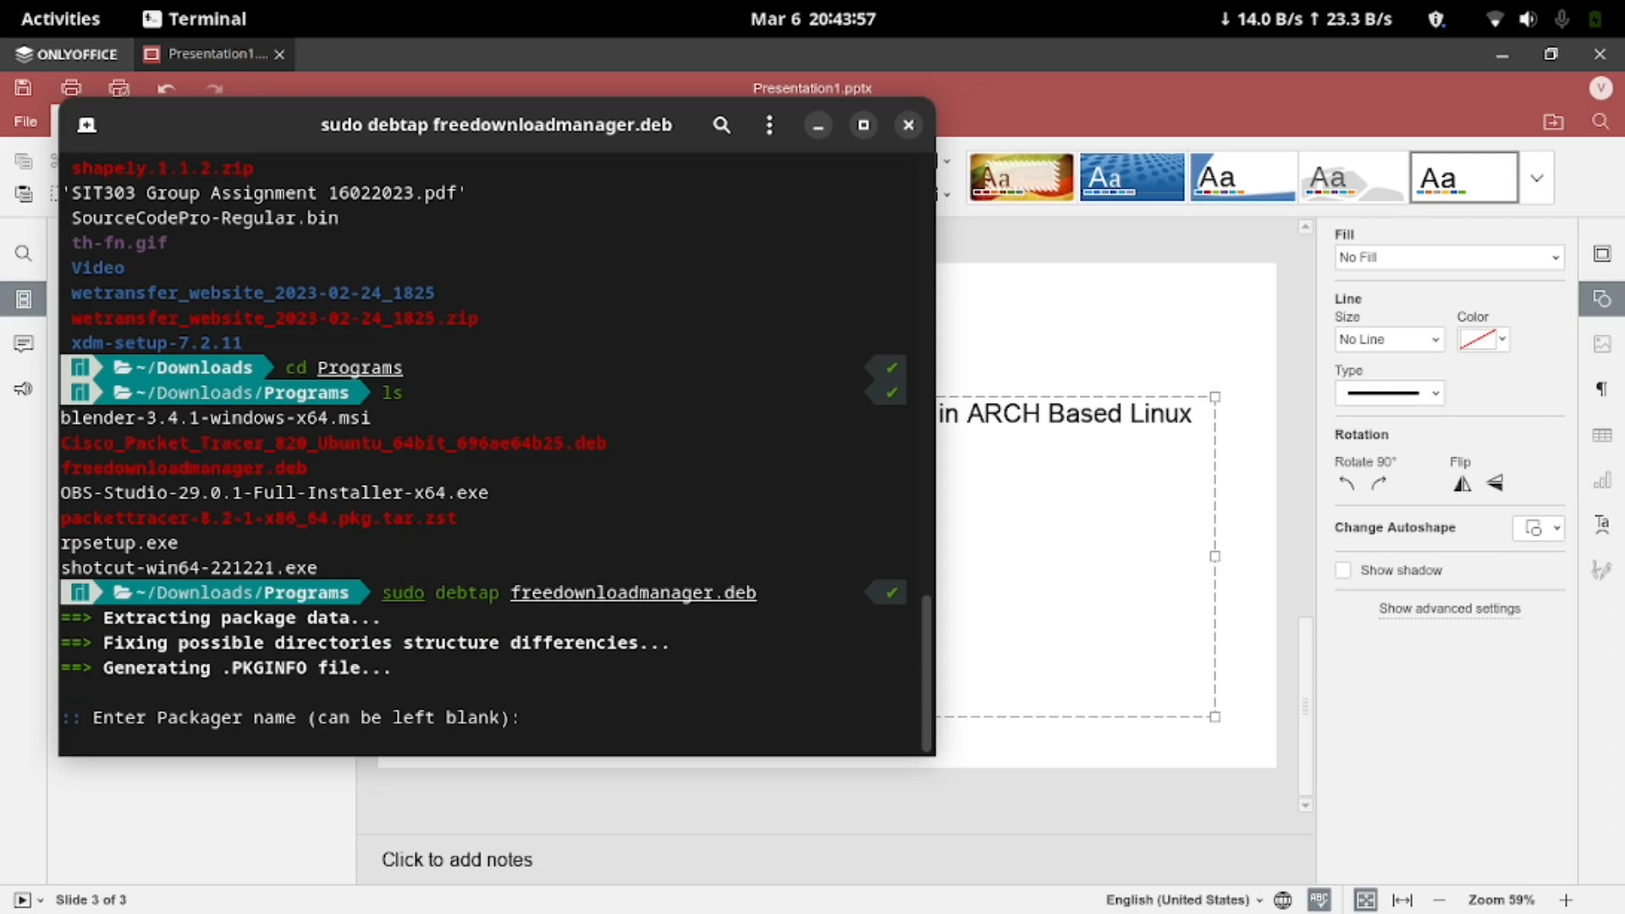
Step: Leave debtap's packager name and license prompts blank
key("Return")
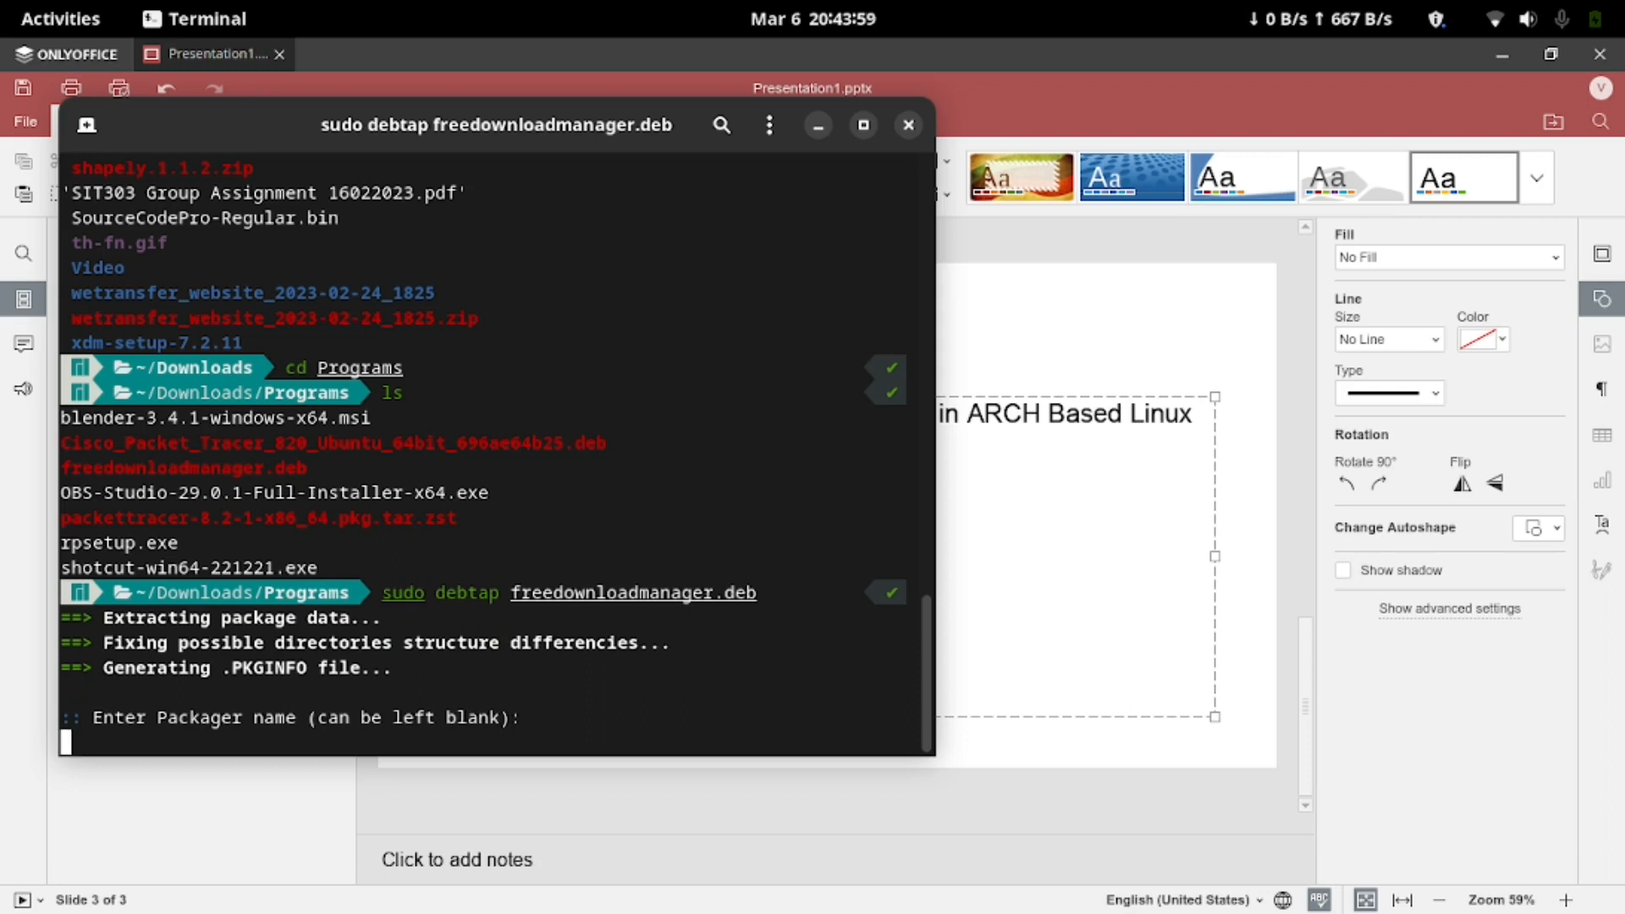
key("Return")
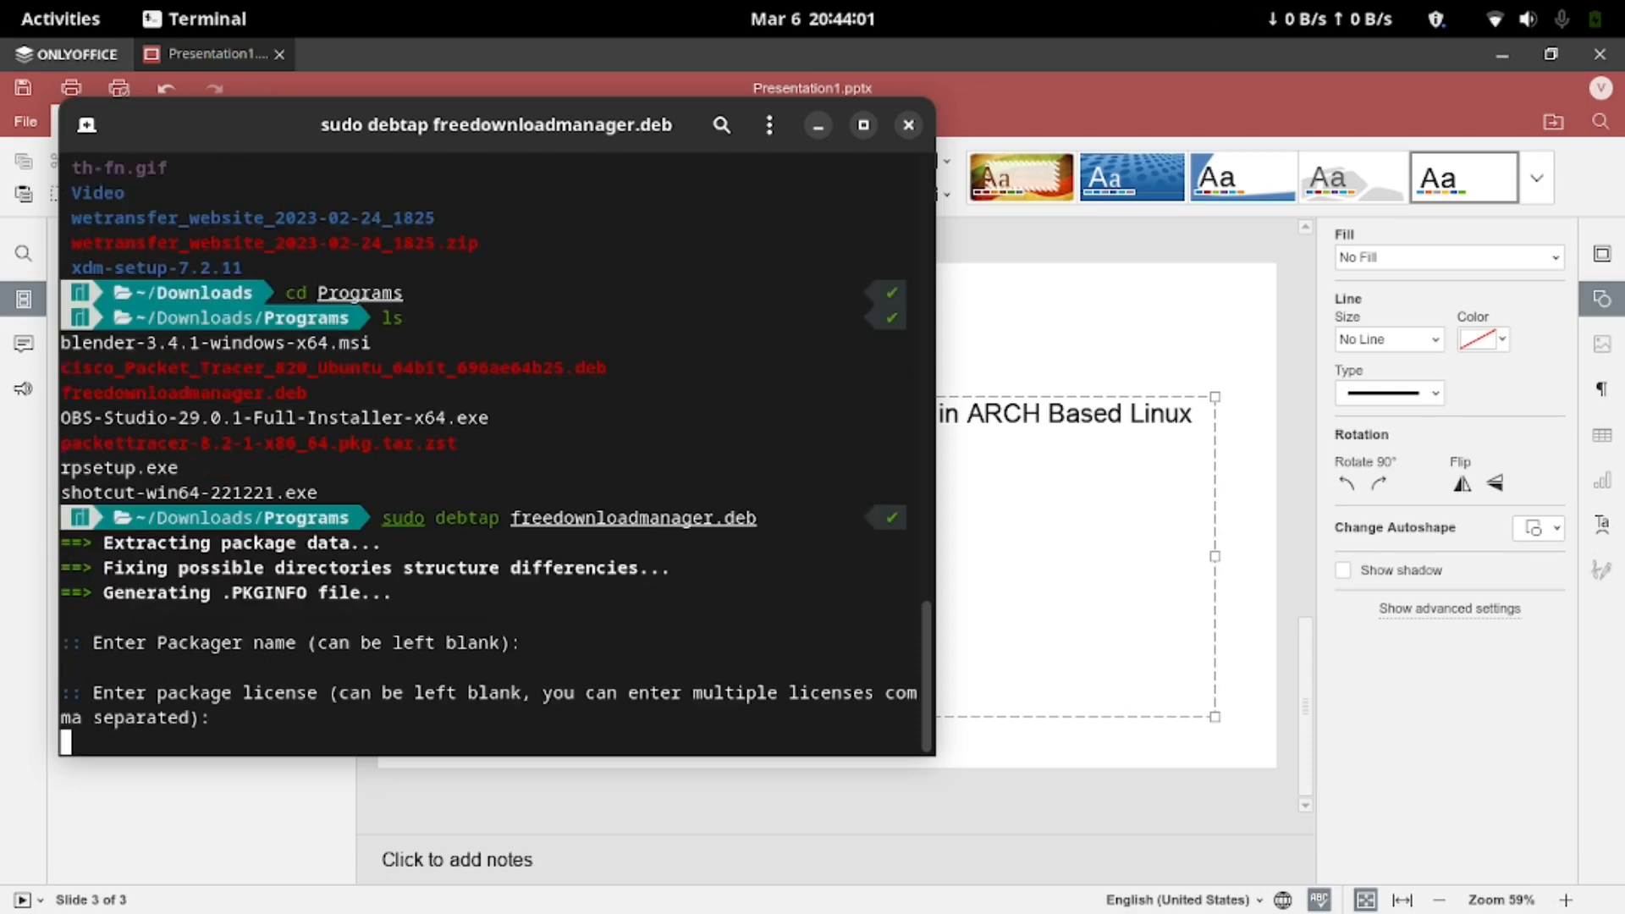
key("Return")
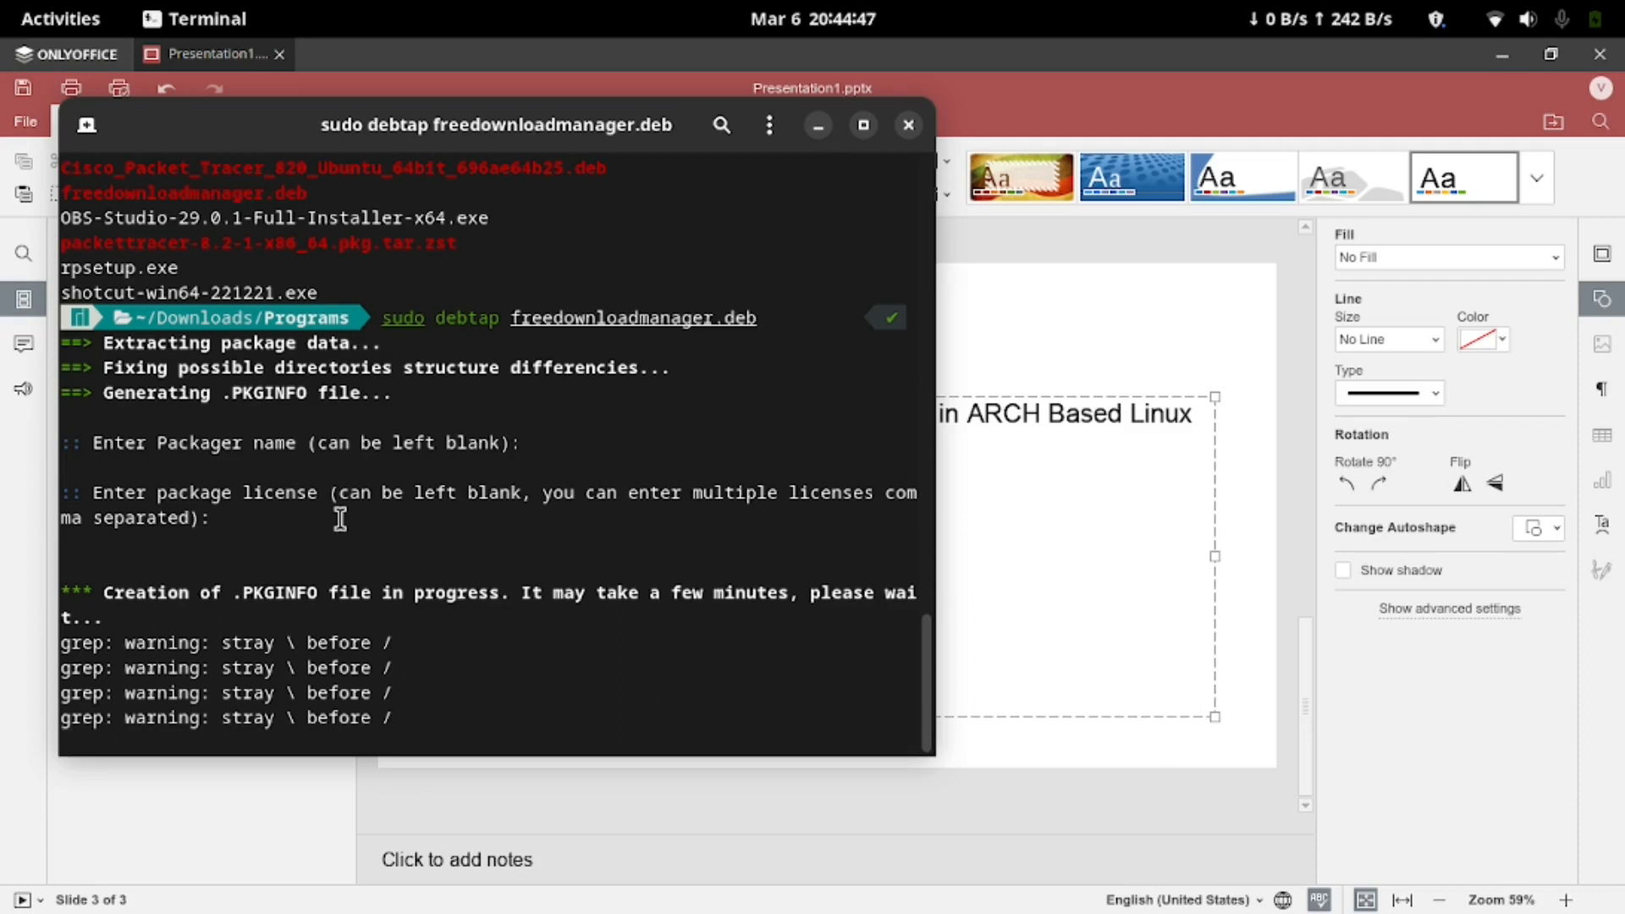
Step: Minimize ONLYOFFICE, Files and Chrome so only the terminal remains over the desktop
left_click(1503, 55)
left_click(1505, 67)
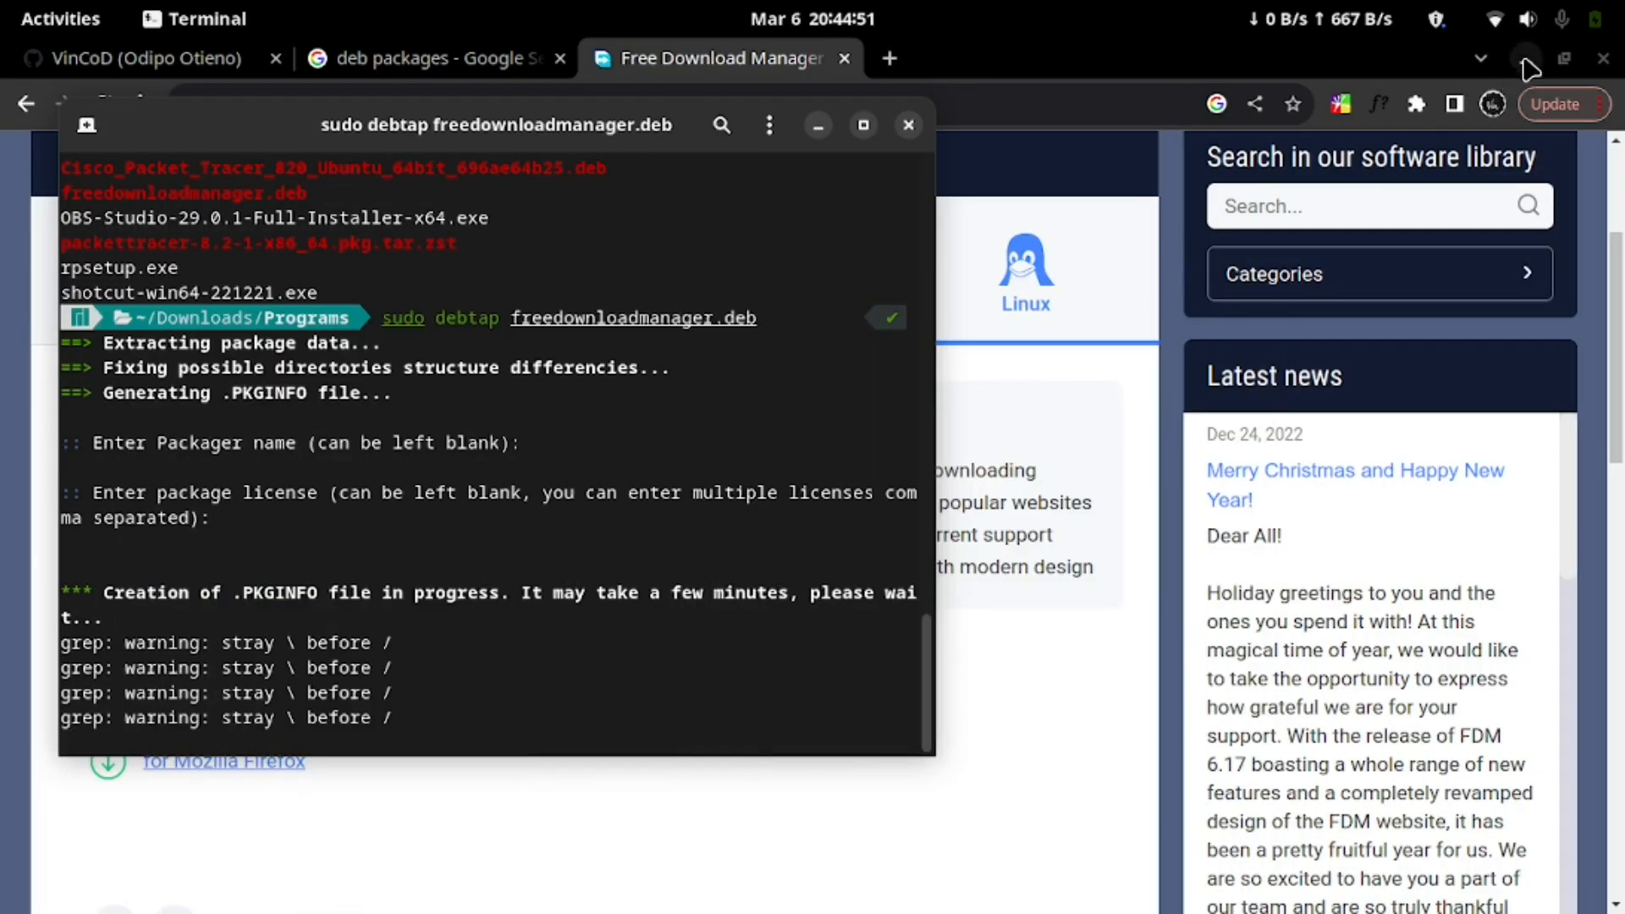
left_click(1522, 58)
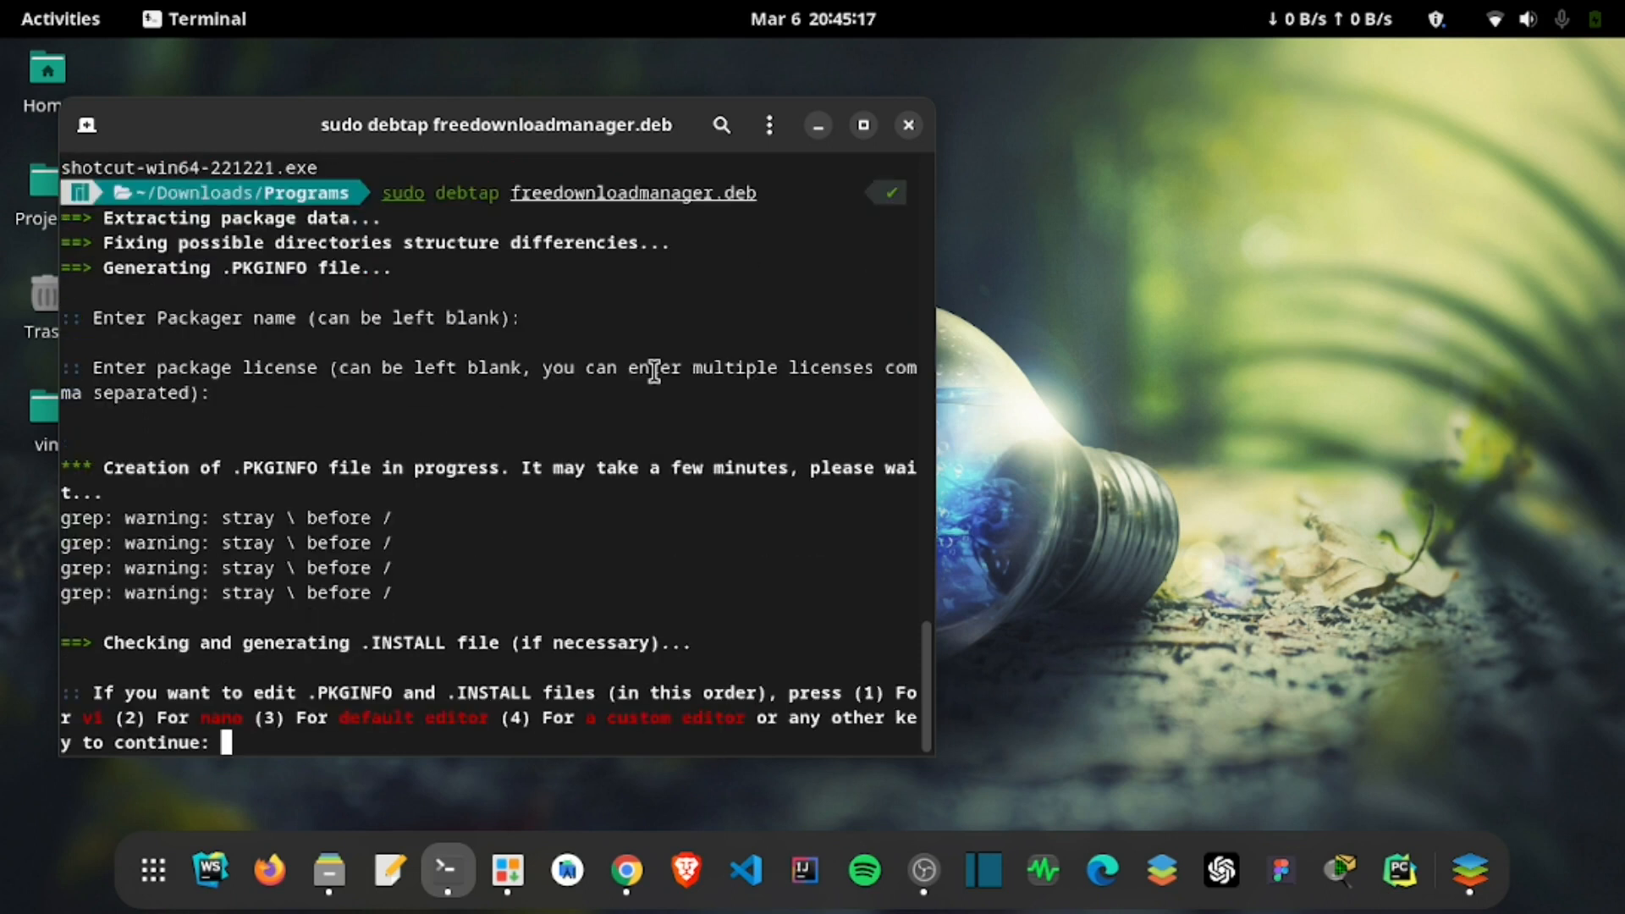
Step: Continue past the edit prompt until debtap reports 'Package successfully created!', then show Programs in Files
key("Return")
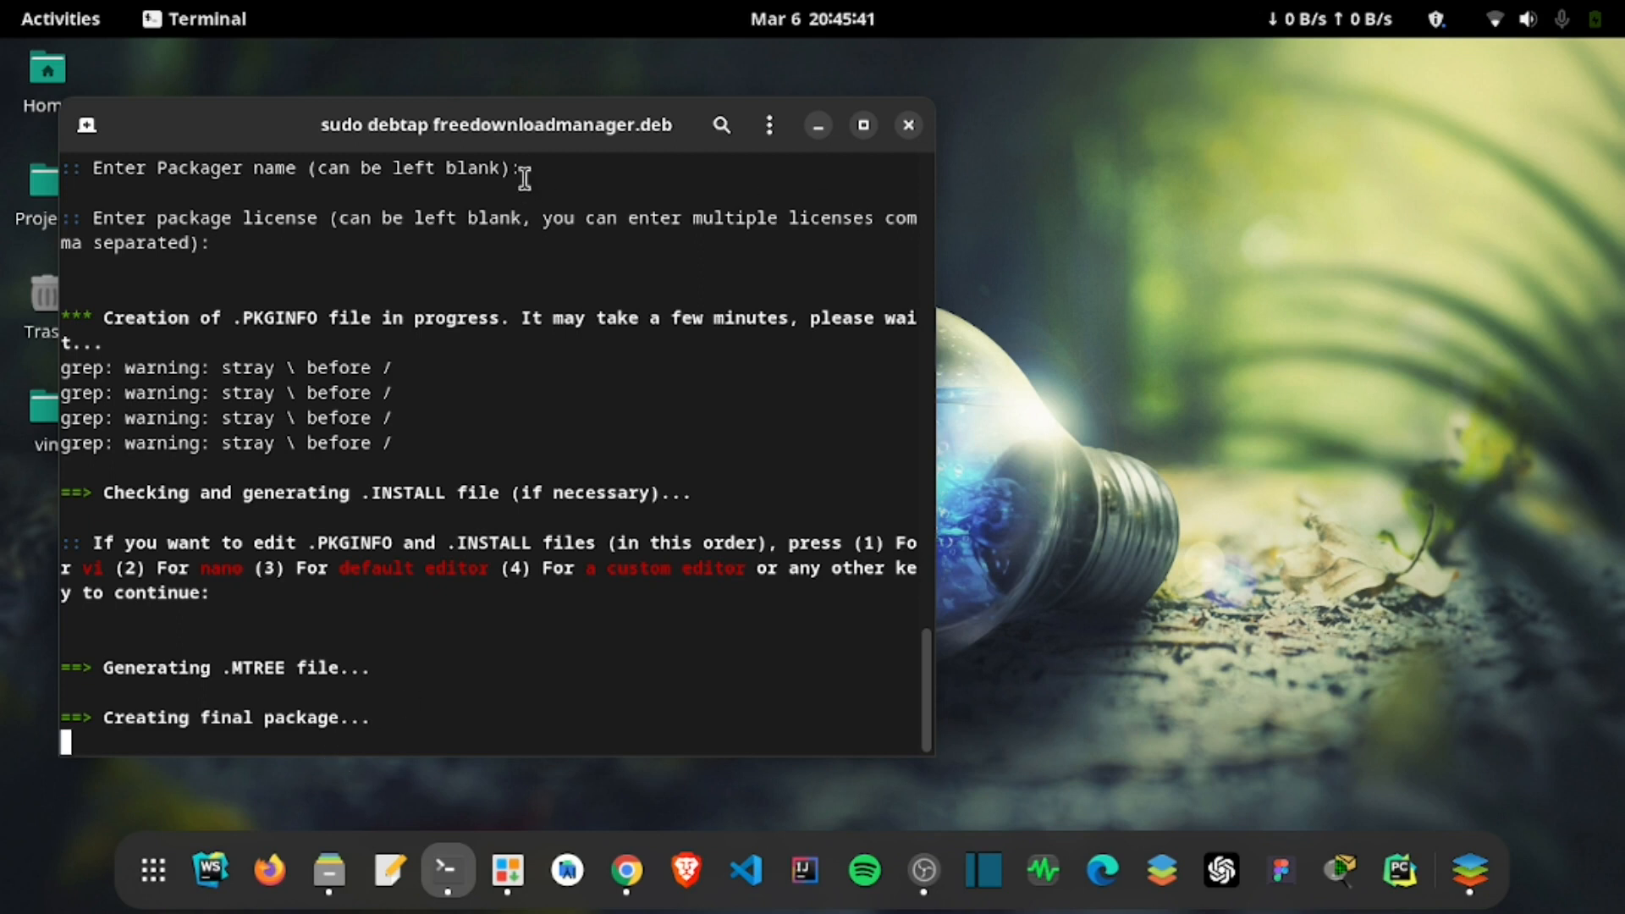
left_click_drag(527, 127, 581, 73)
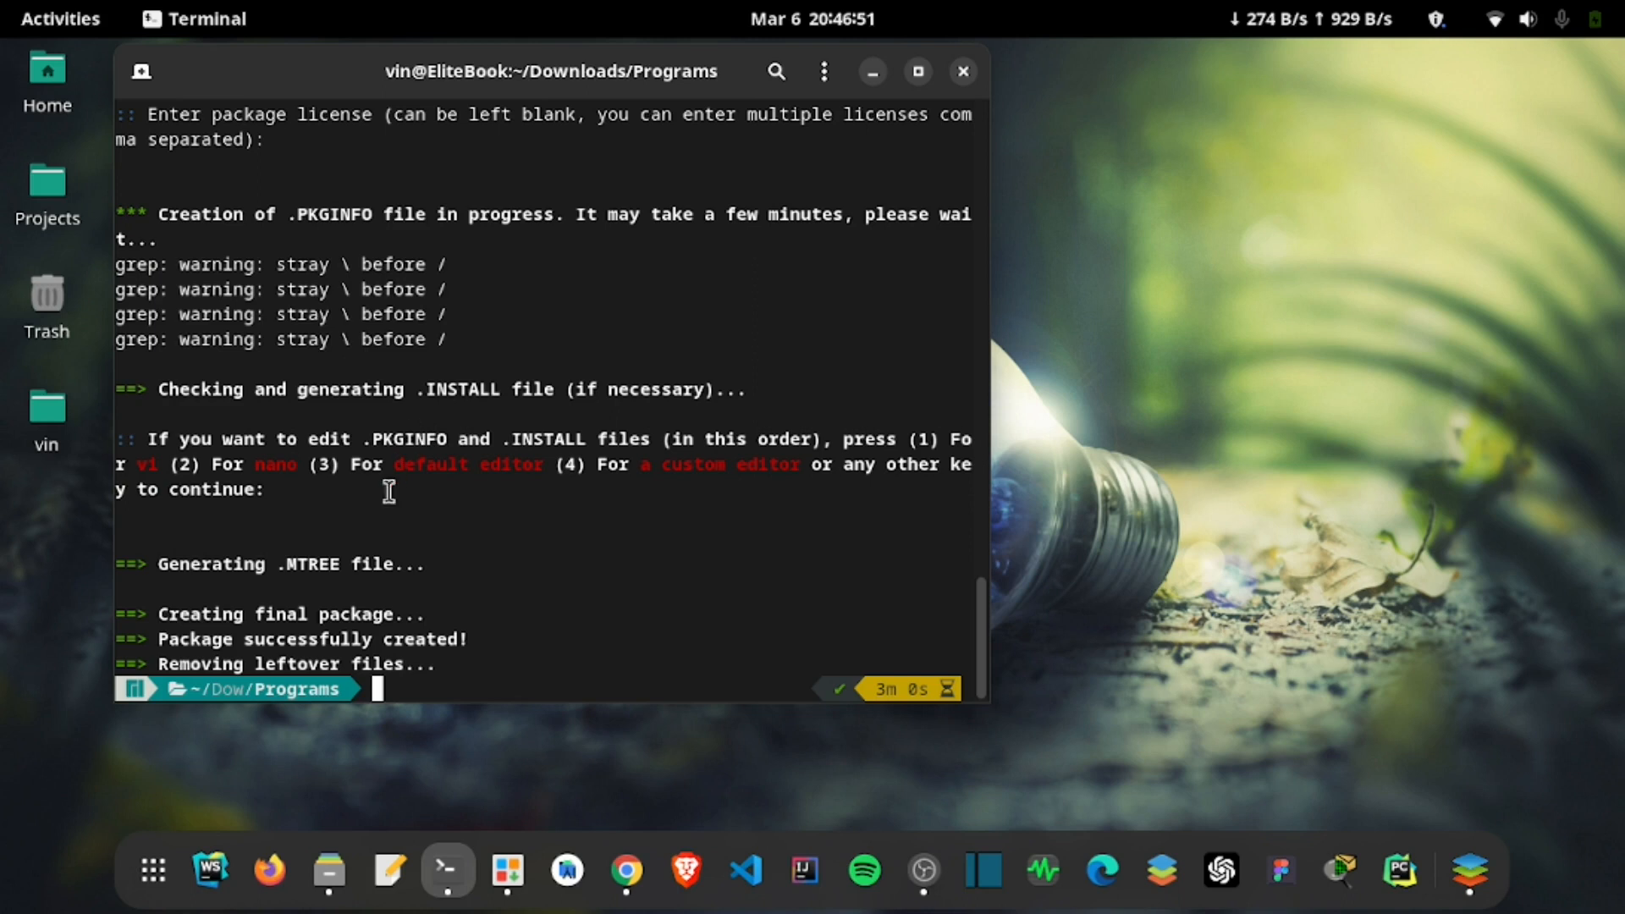
left_click_drag(255, 614, 468, 636)
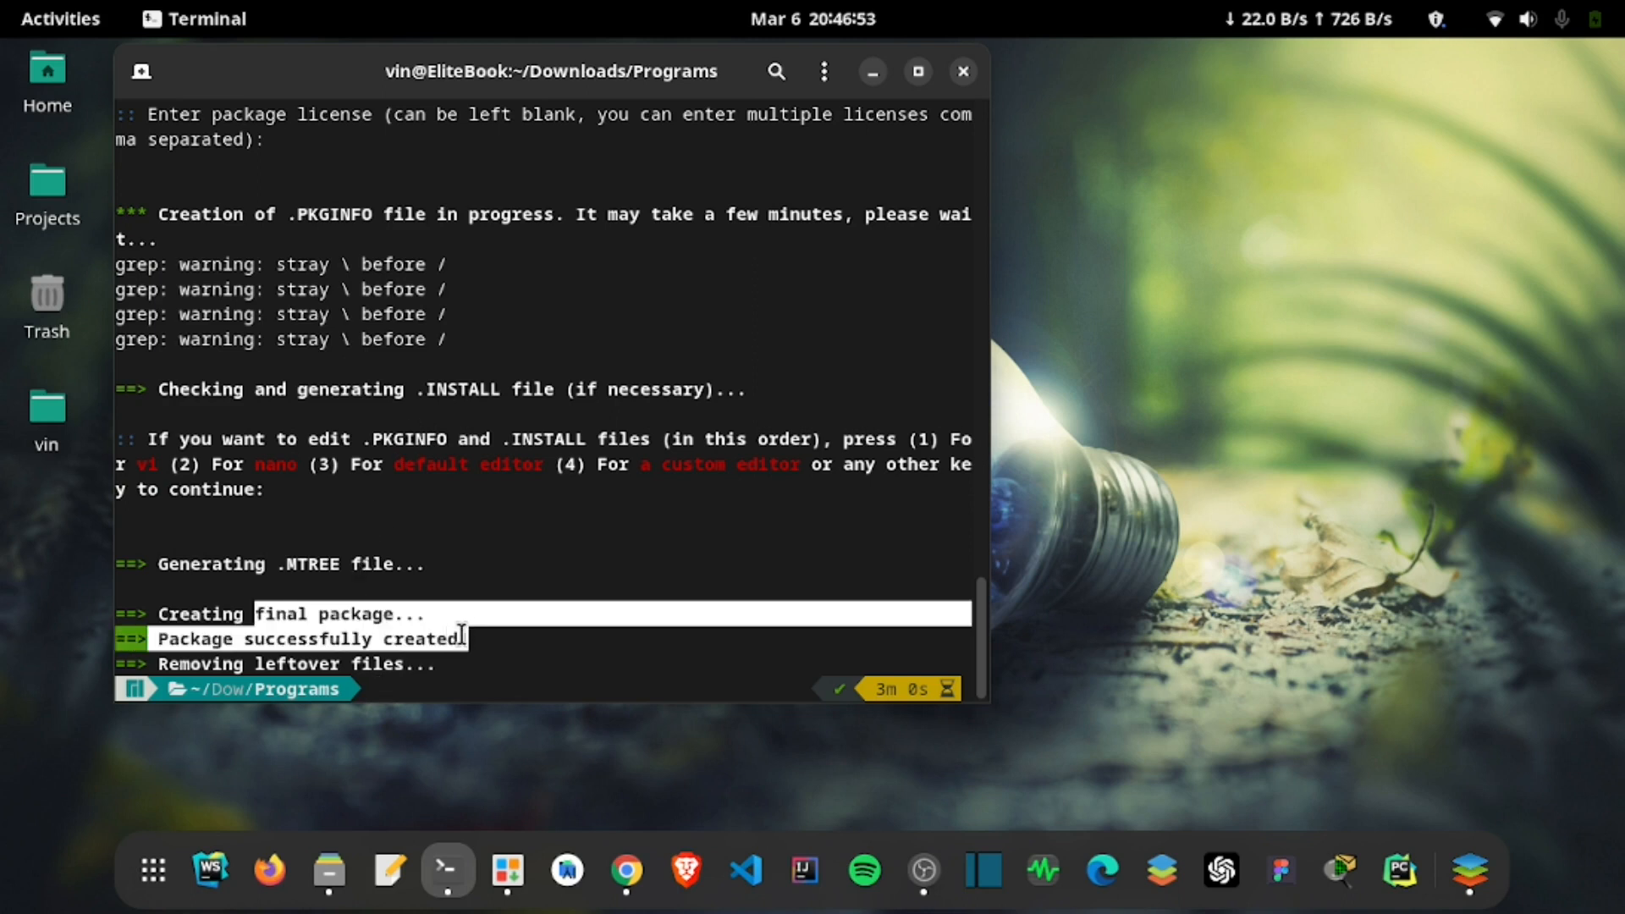
left_click(459, 636)
left_click_drag(201, 664, 417, 669)
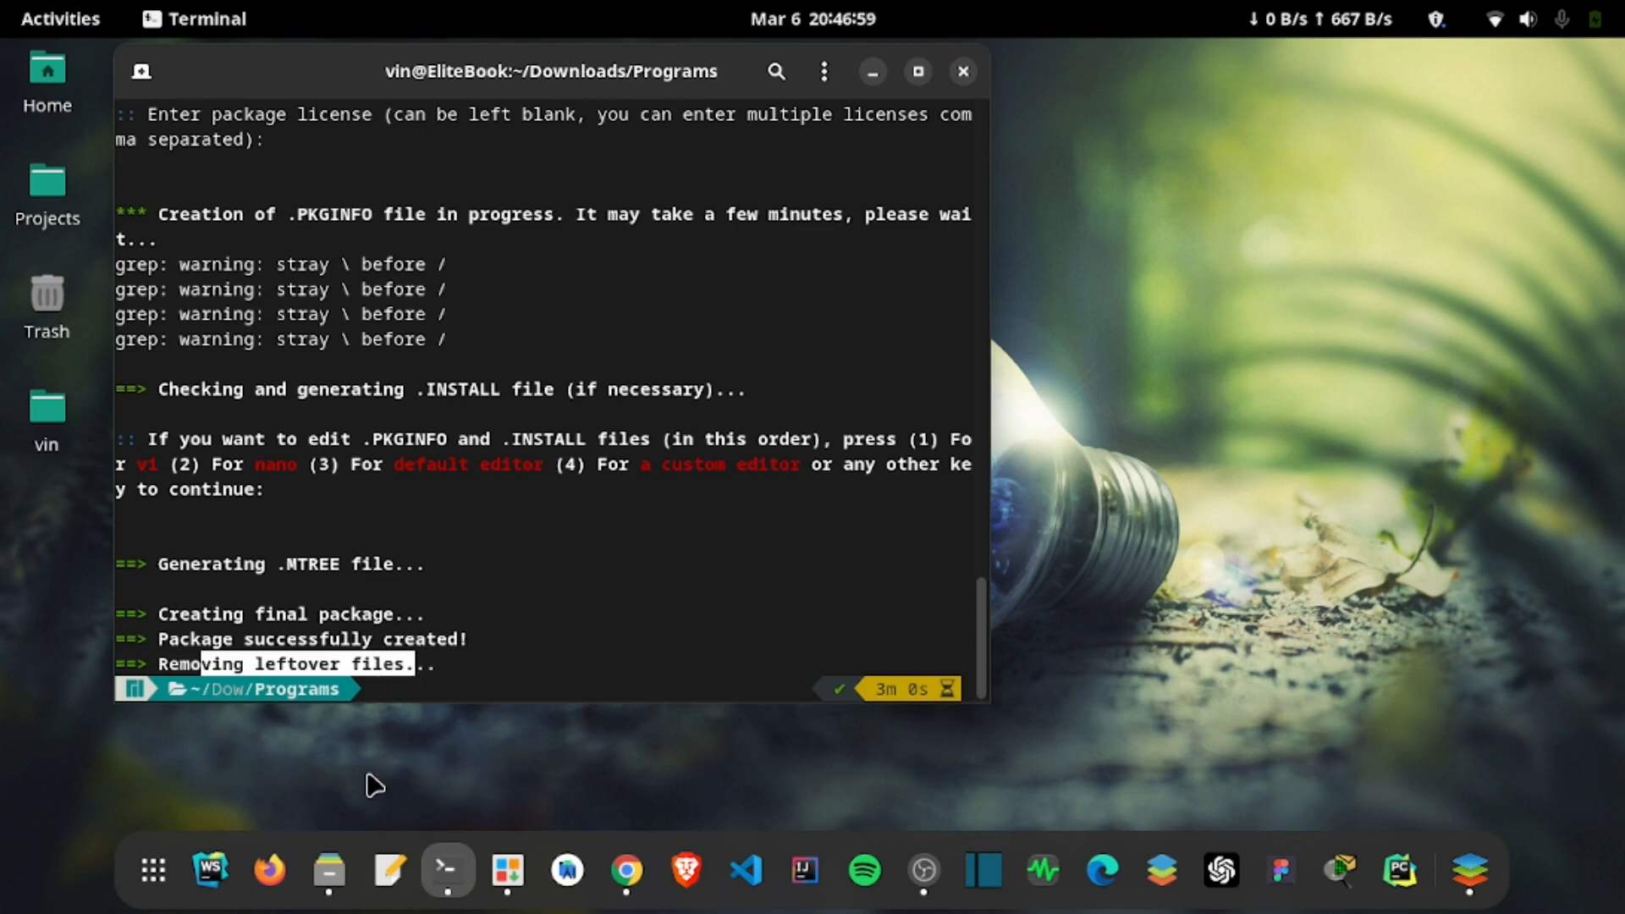
left_click(328, 883)
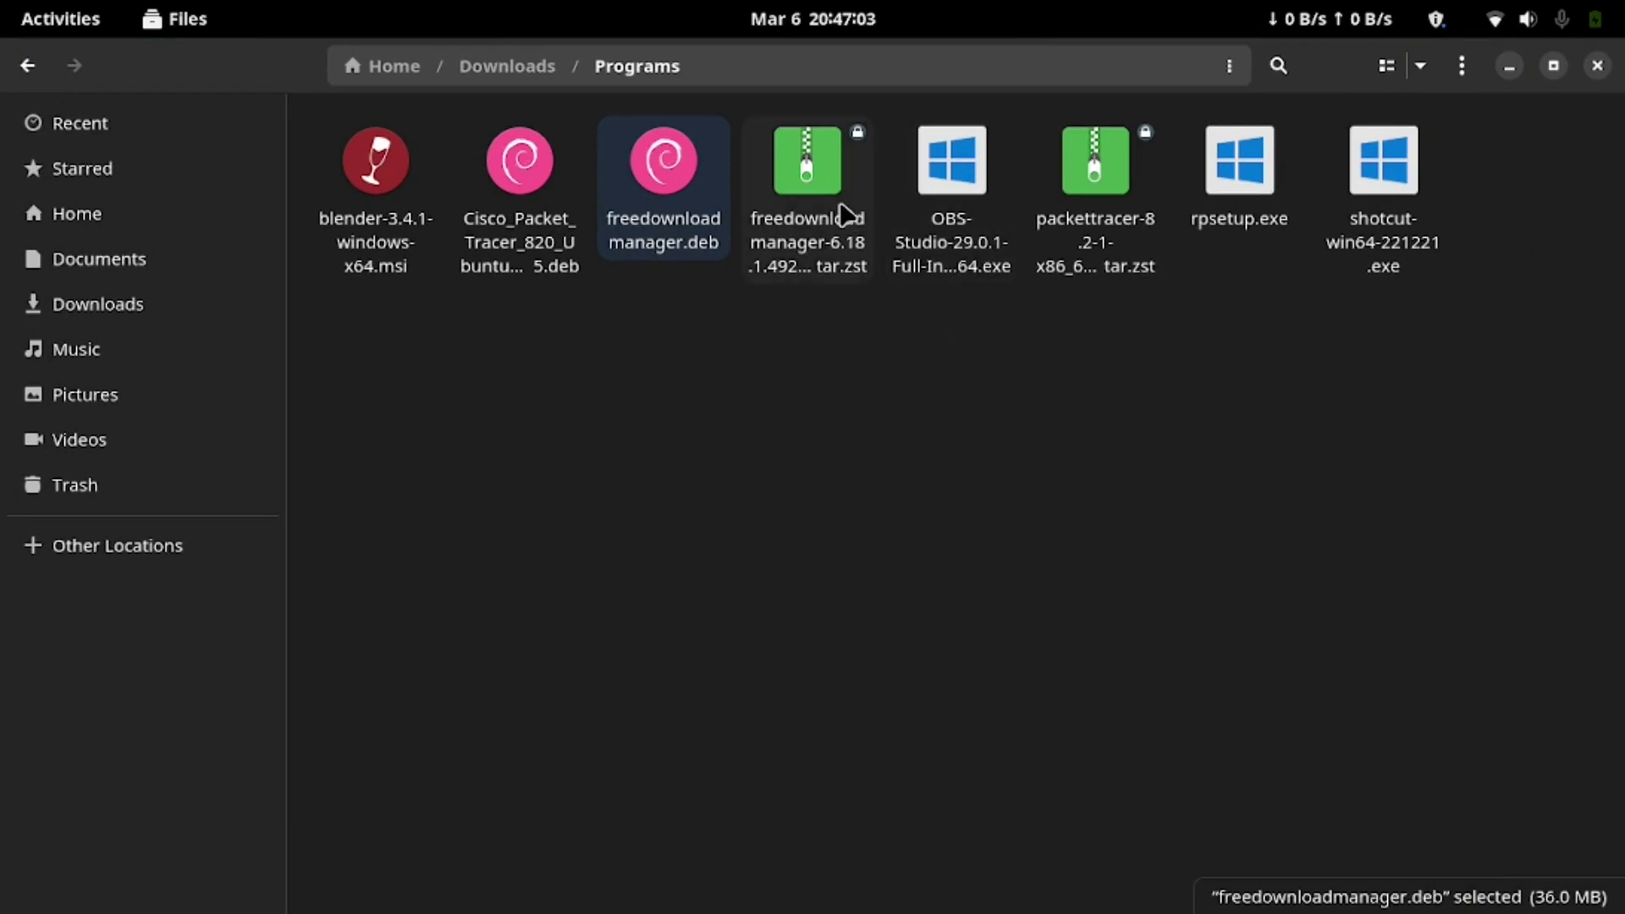
left_click(821, 178)
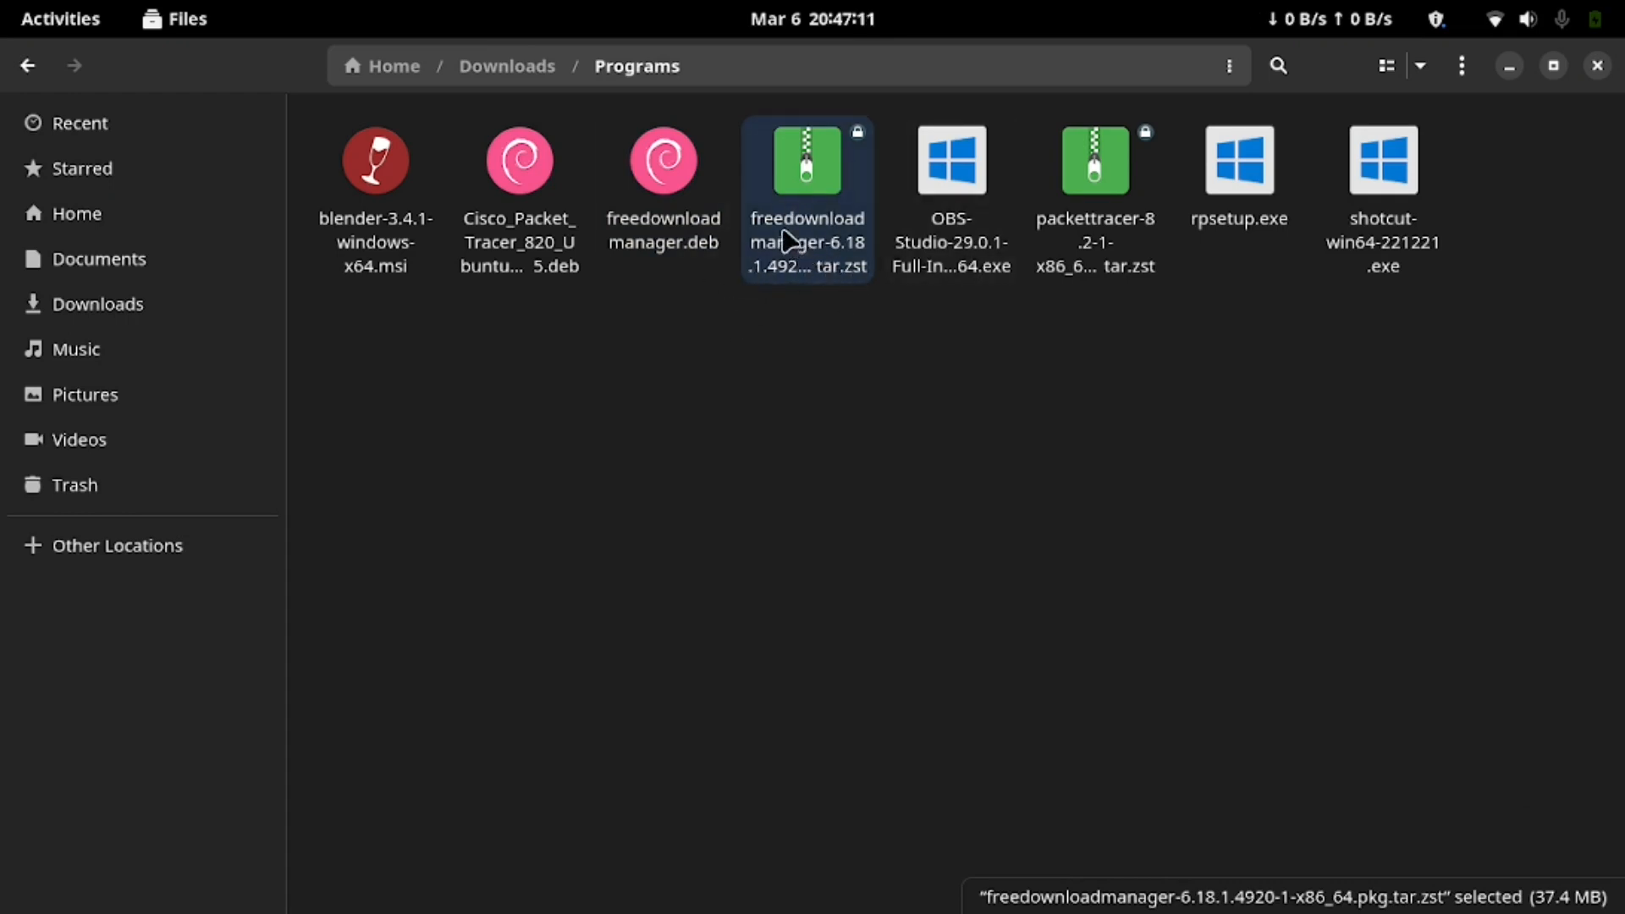
left_click(749, 358)
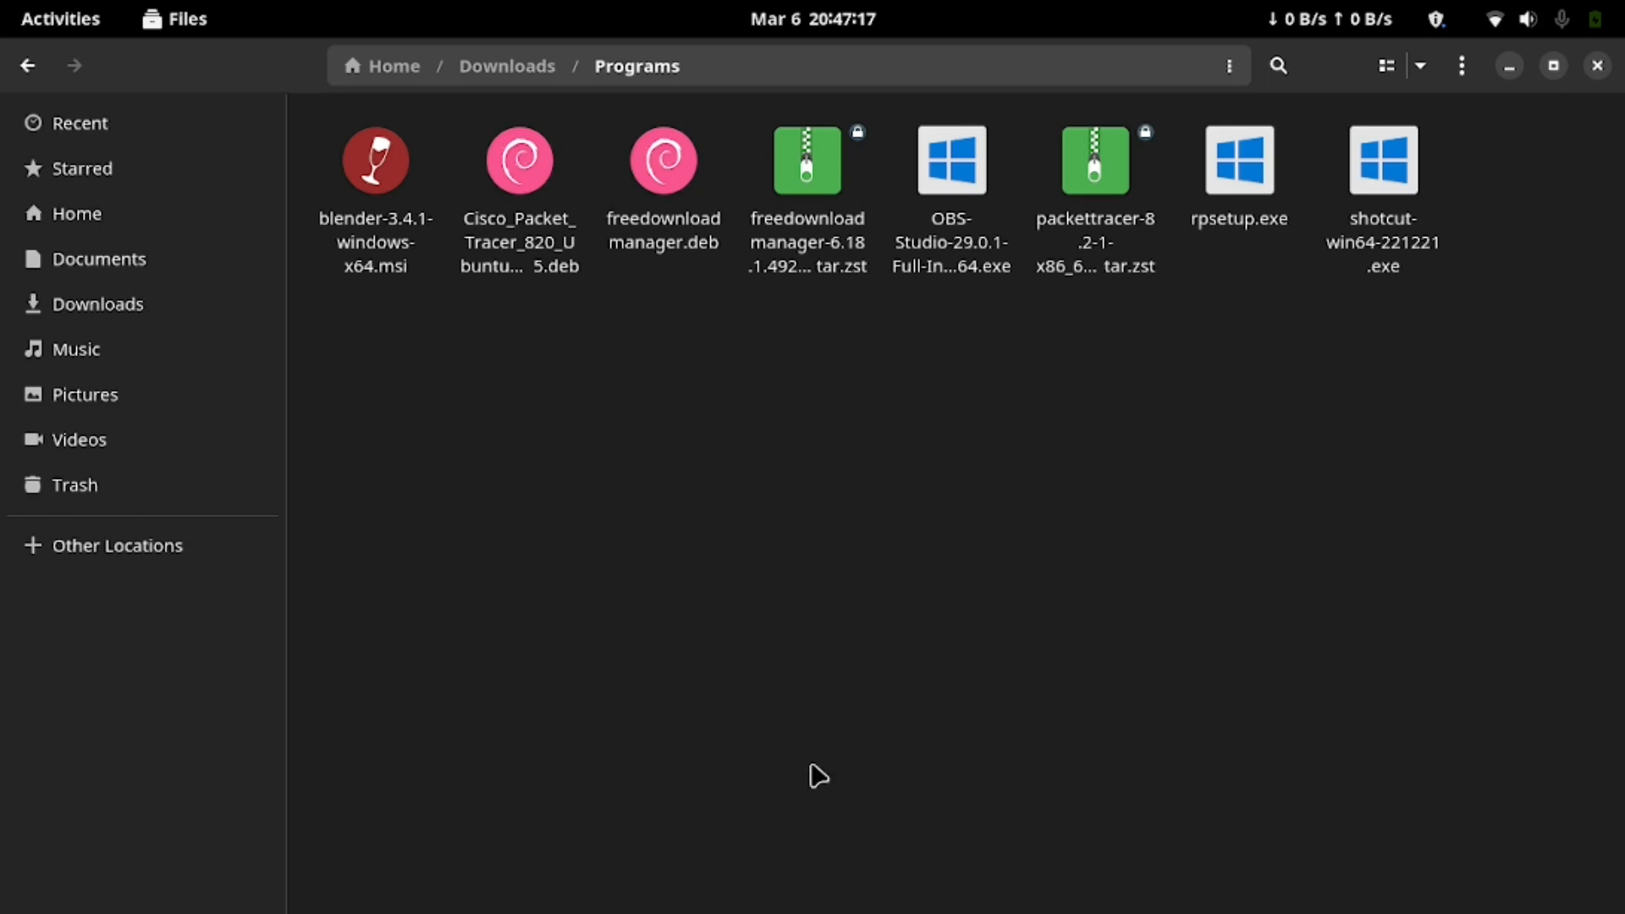
mouse_move(508, 870)
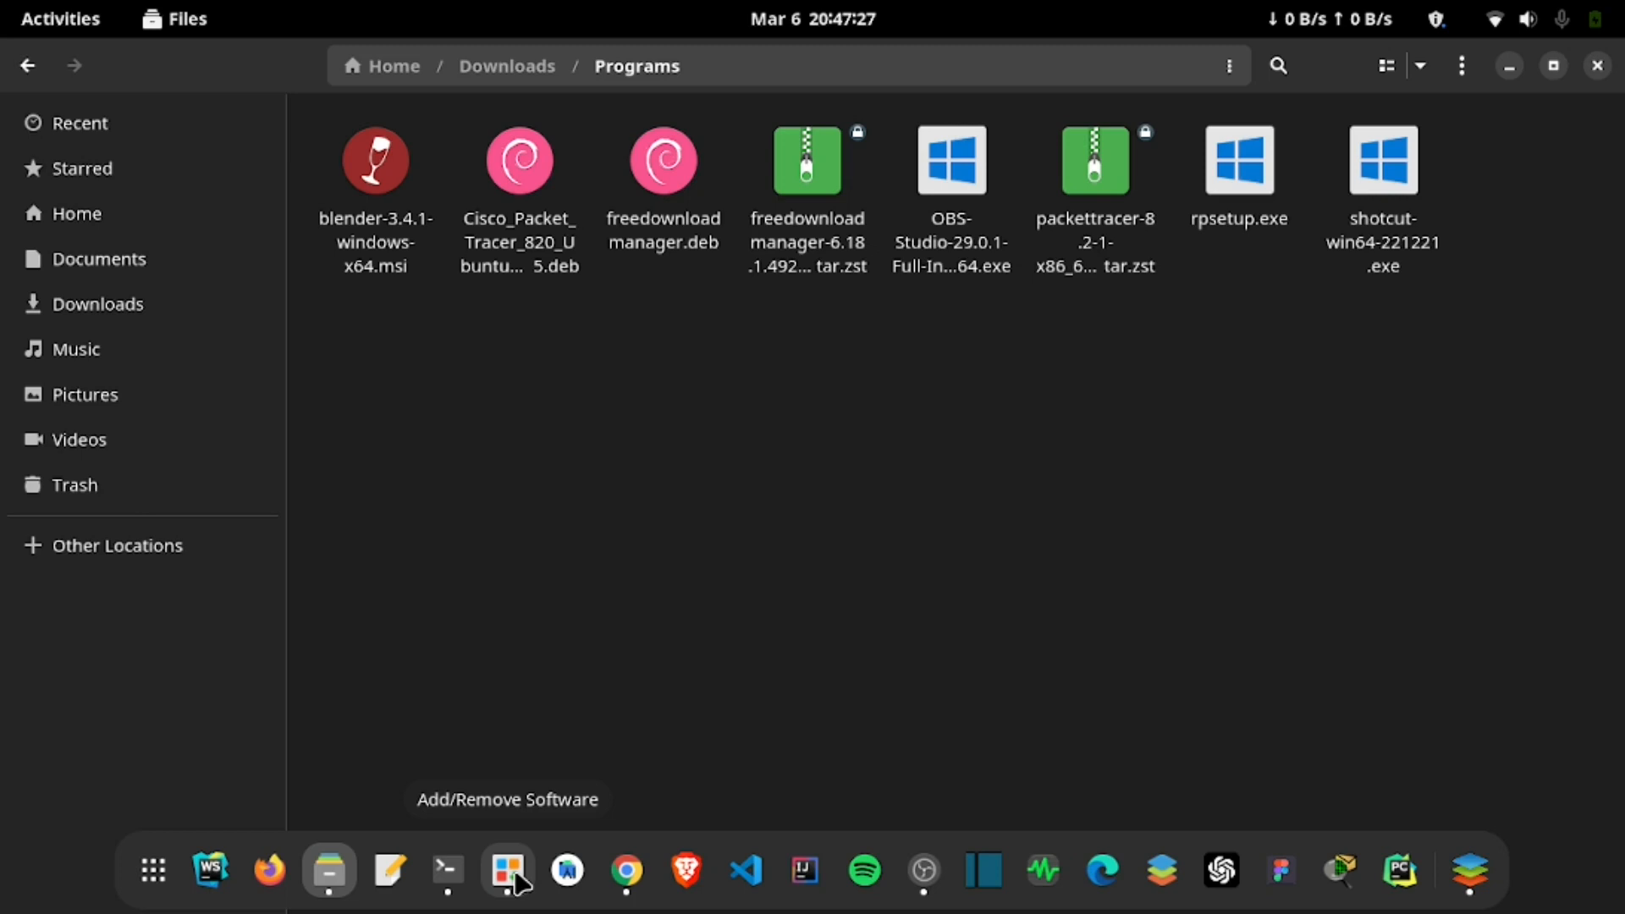
Step: Launch Add/Remove Software and choose Install Local Packages from the ⋮ menu
left_click(515, 877)
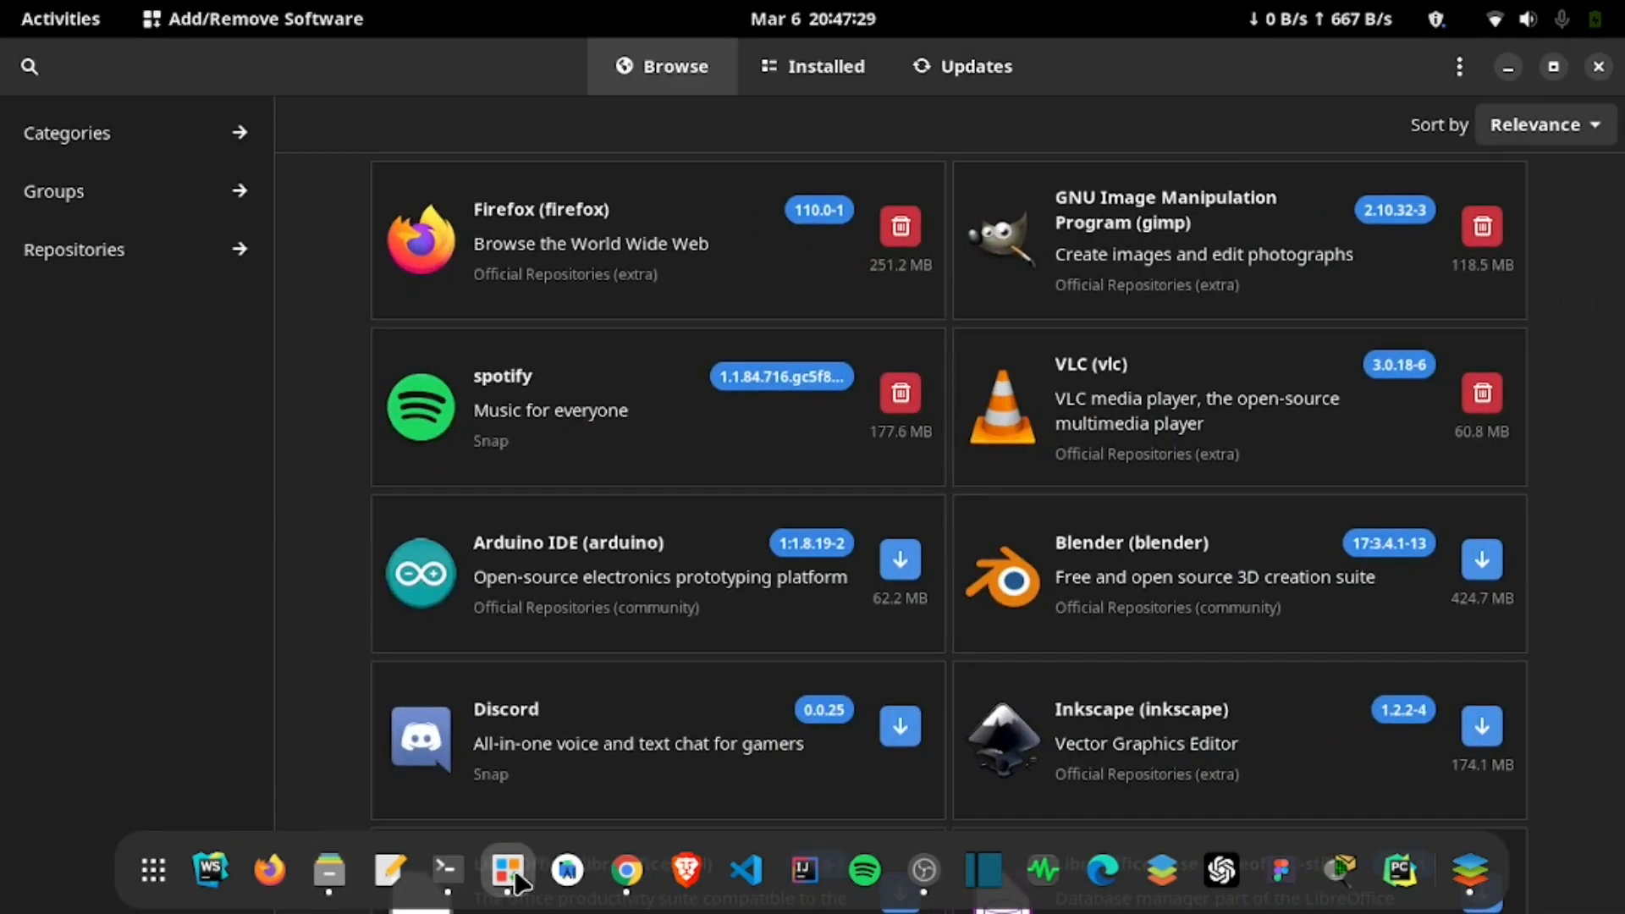
left_click(1466, 72)
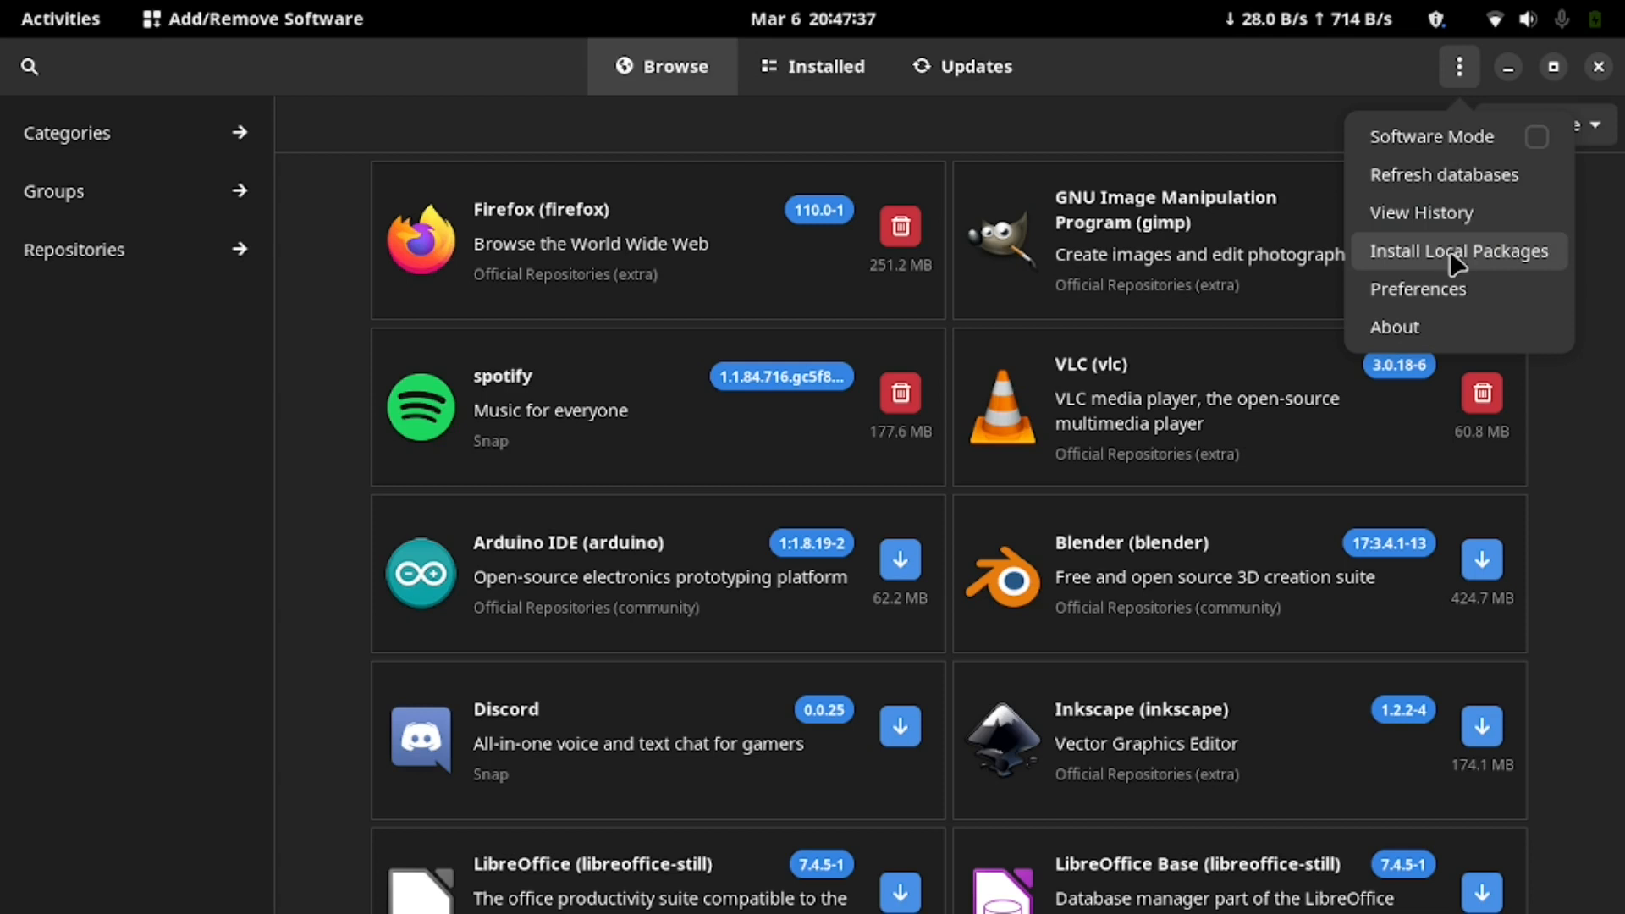
left_click(1474, 251)
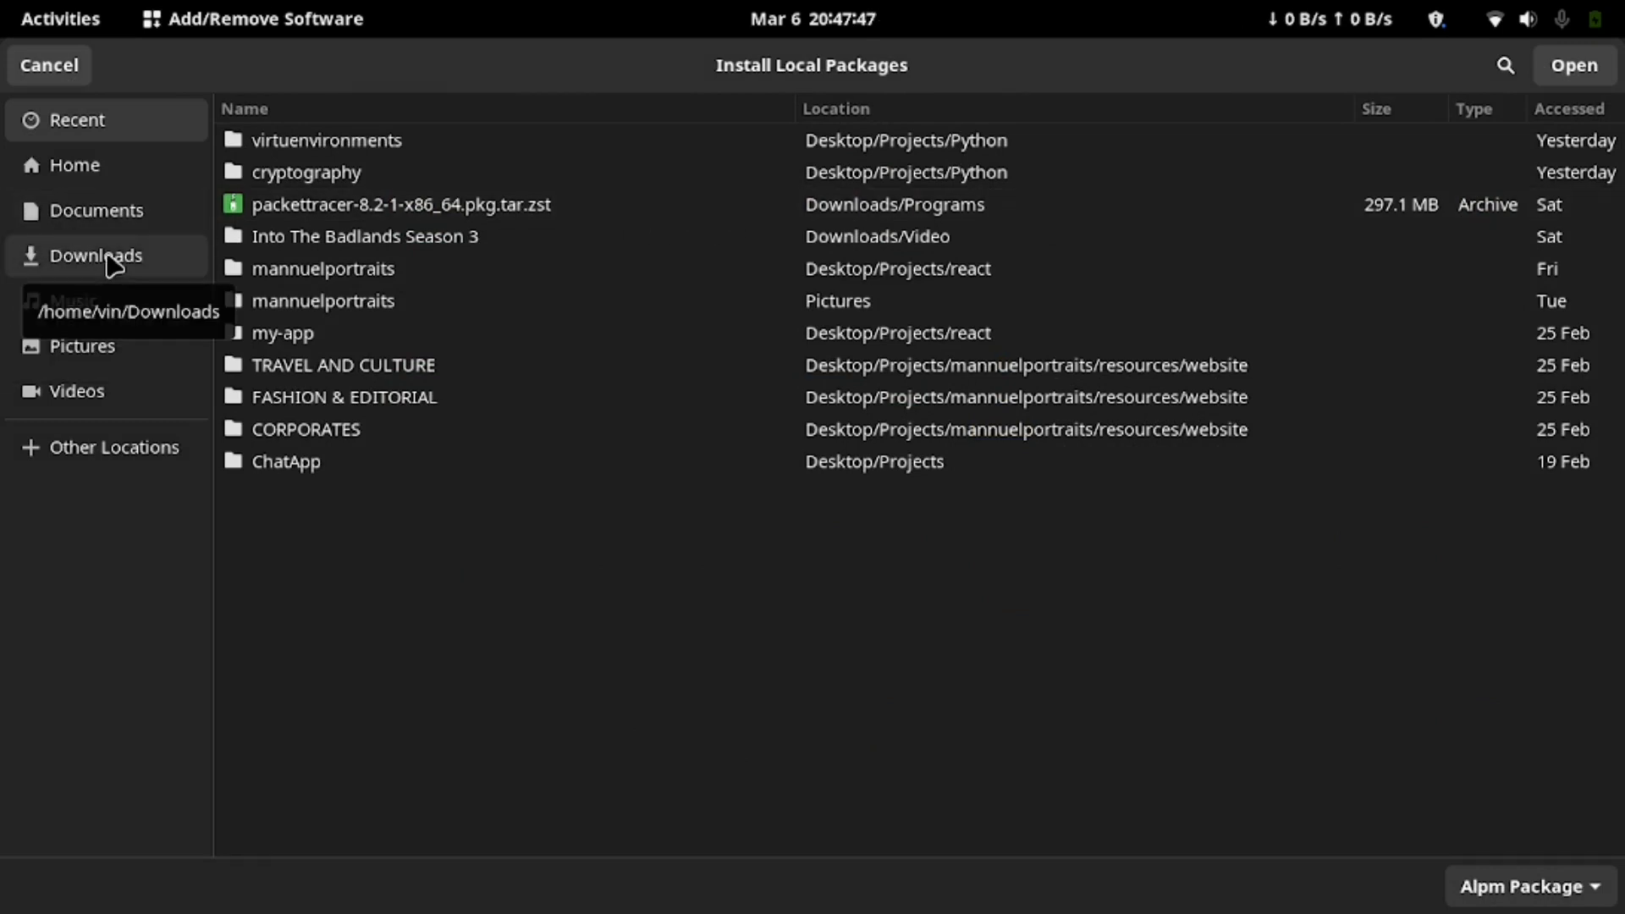
Step: Choose freedownloadmanager-6.18.1.4920-1-x86_64.pkg.tar.zst from Downloads/Programs and apply the nine-package, 8.0 MB transaction
left_click(111, 260)
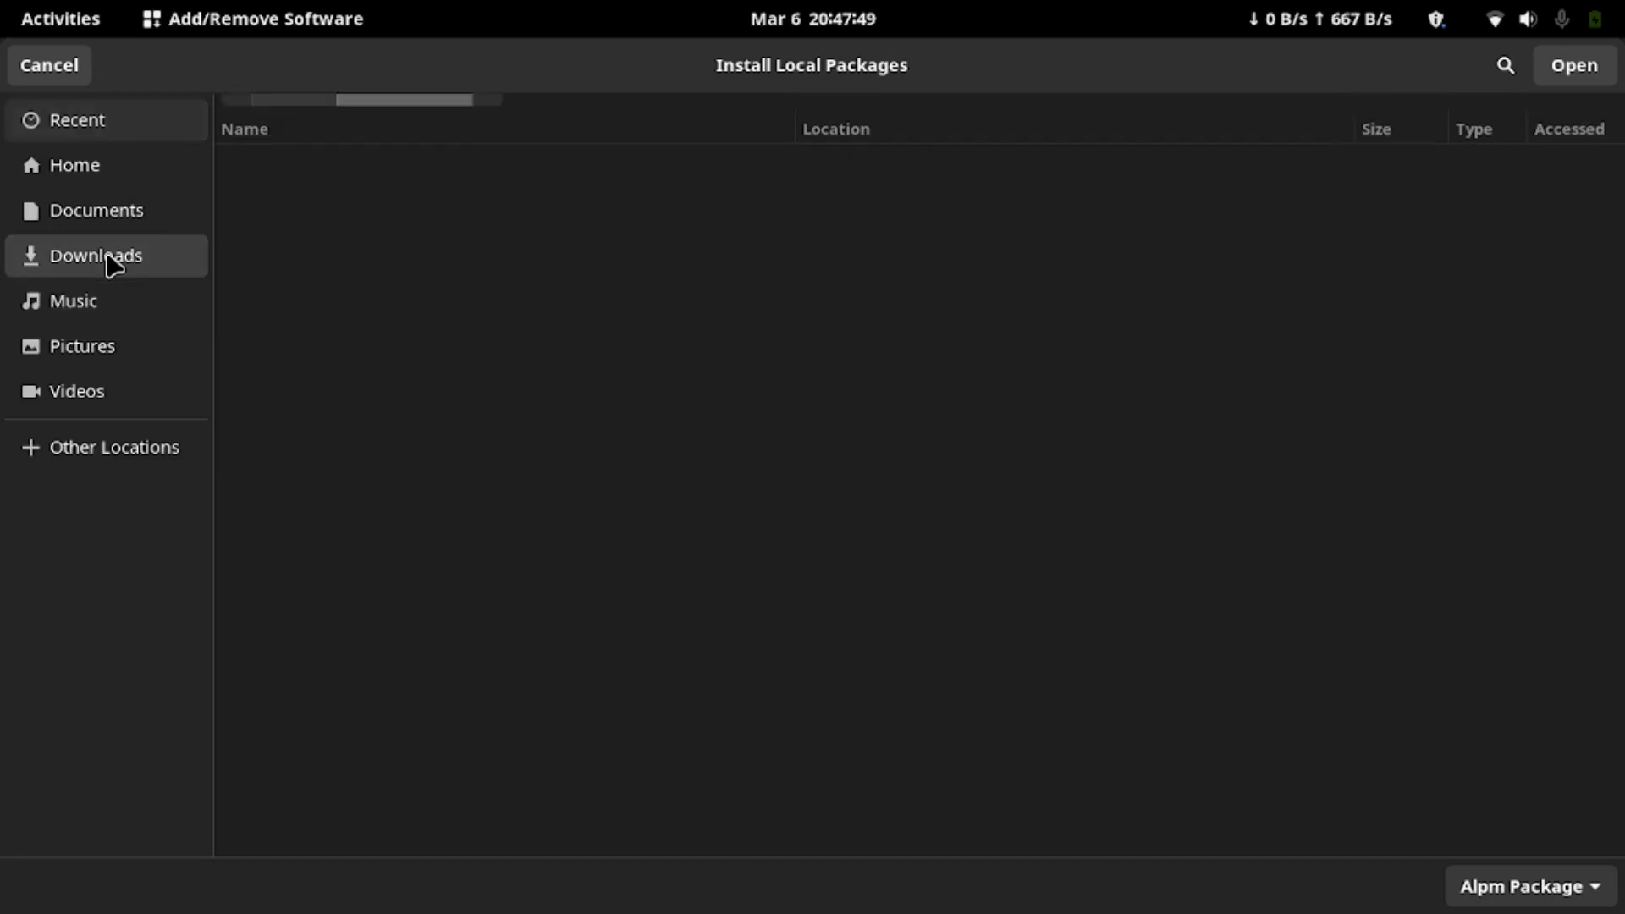
double_click(292, 328)
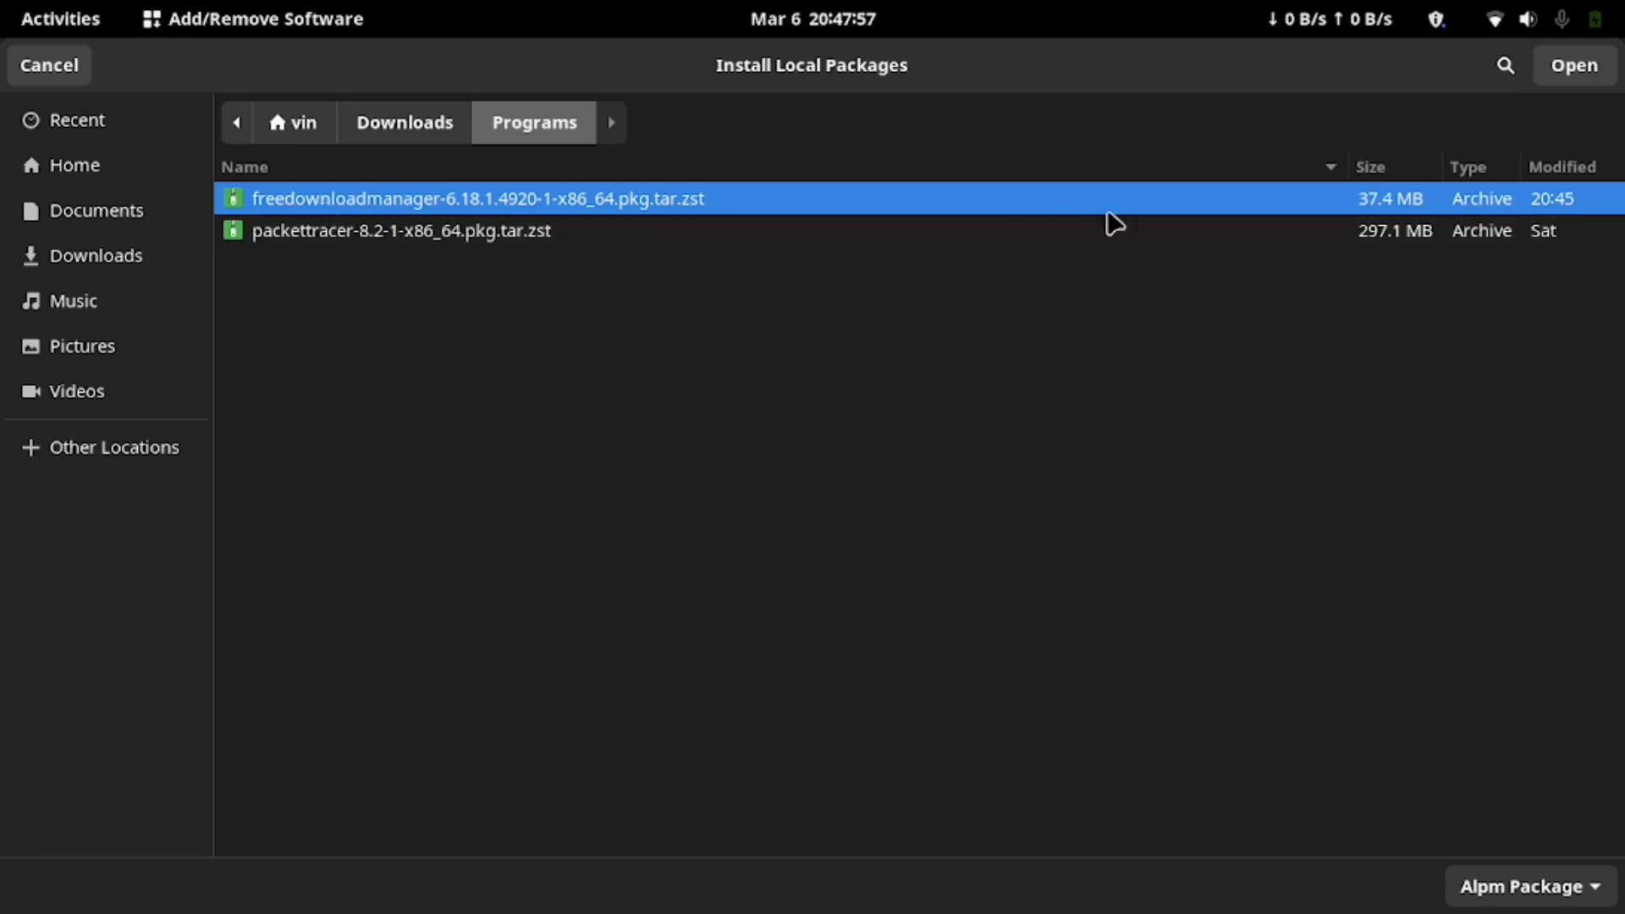
left_click(1581, 72)
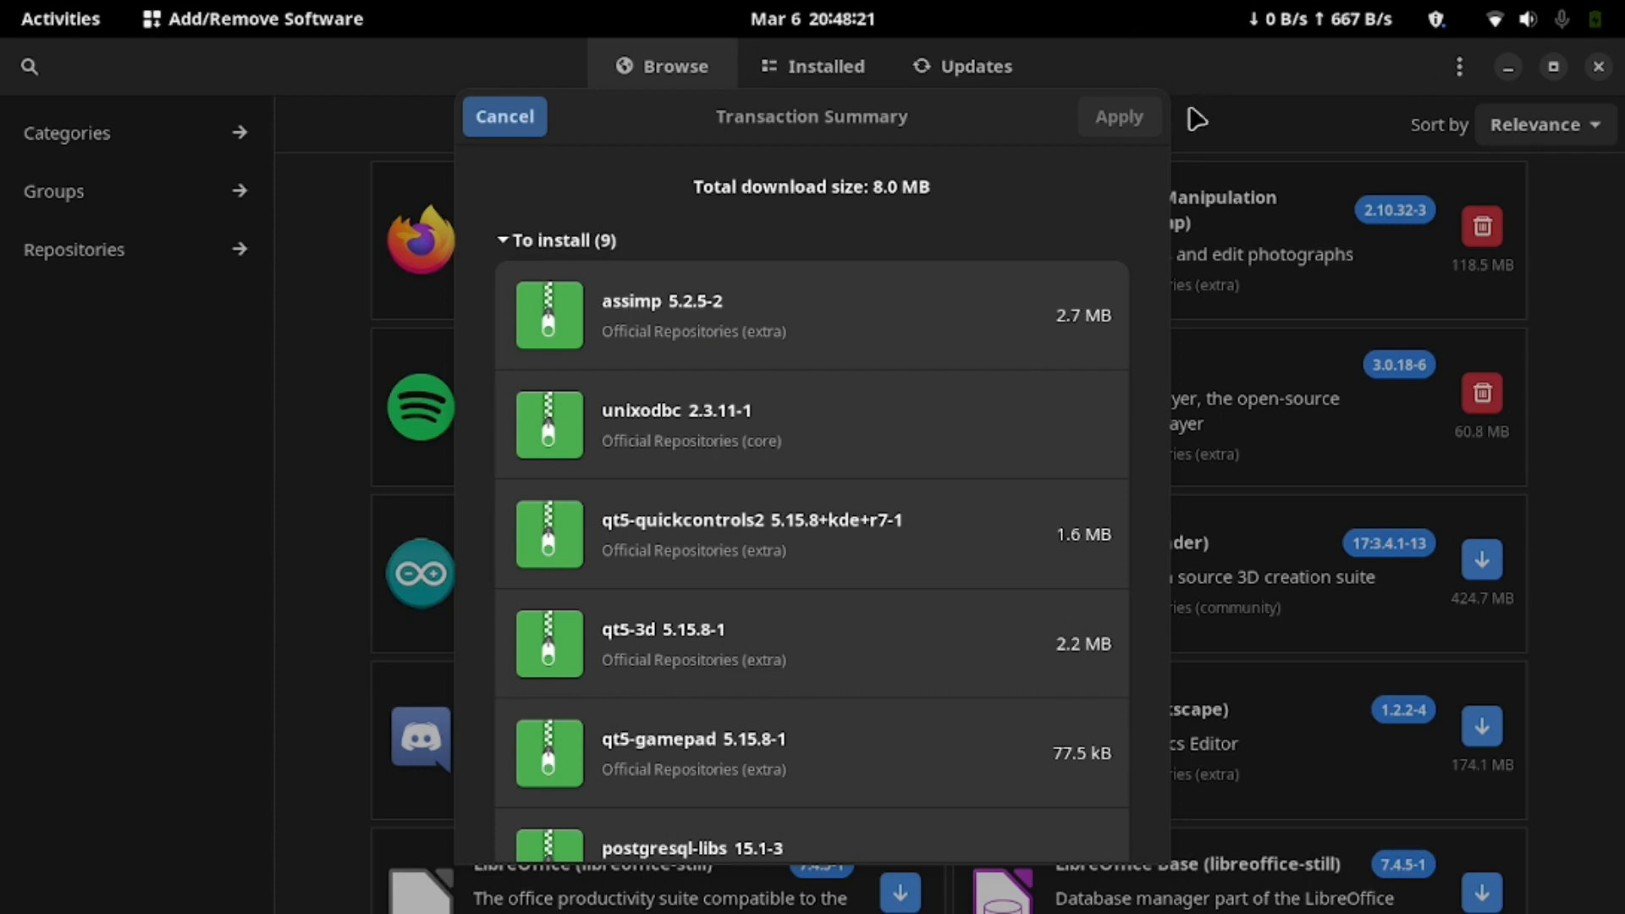
left_click(1121, 125)
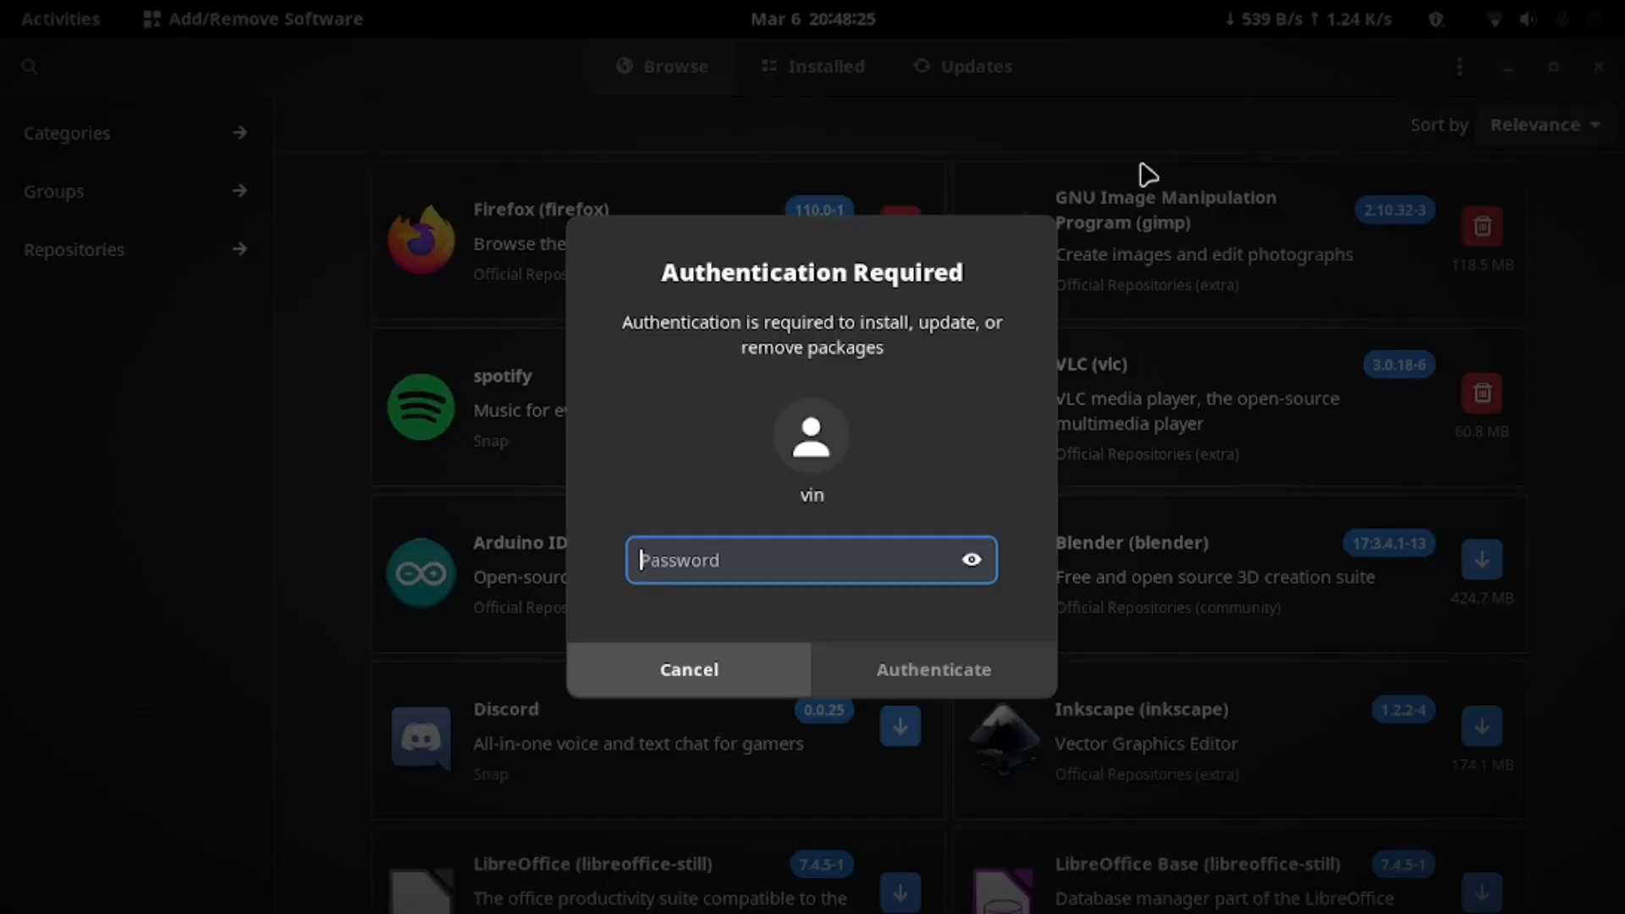
type("••••••")
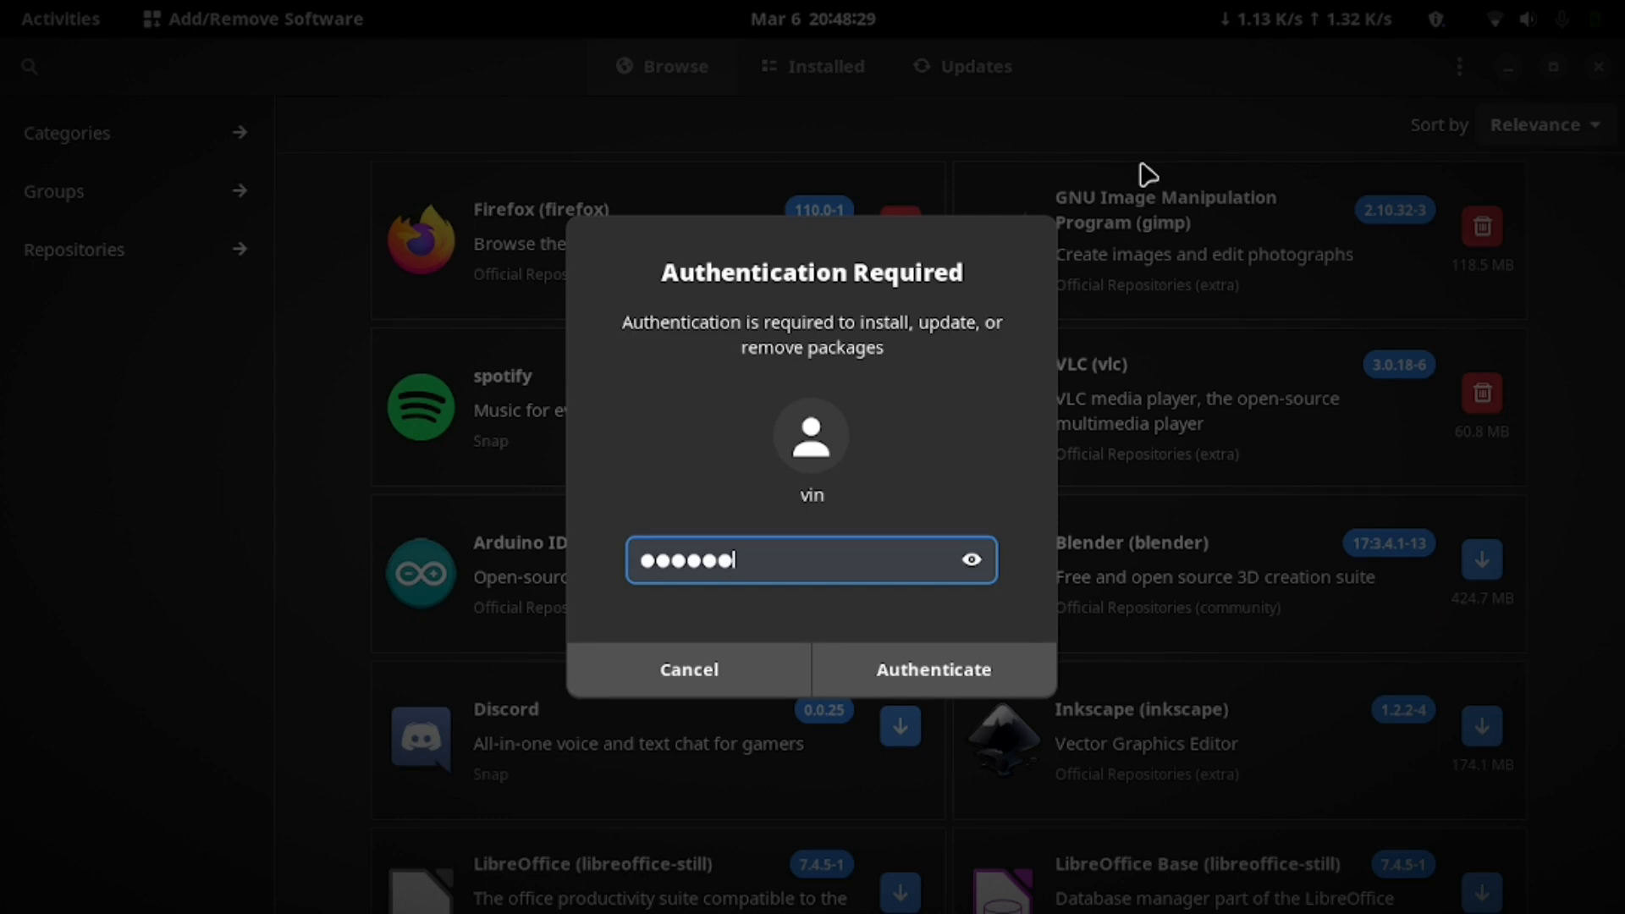
Step: Authenticate with the password so the installation proceeds
left_click(1003, 669)
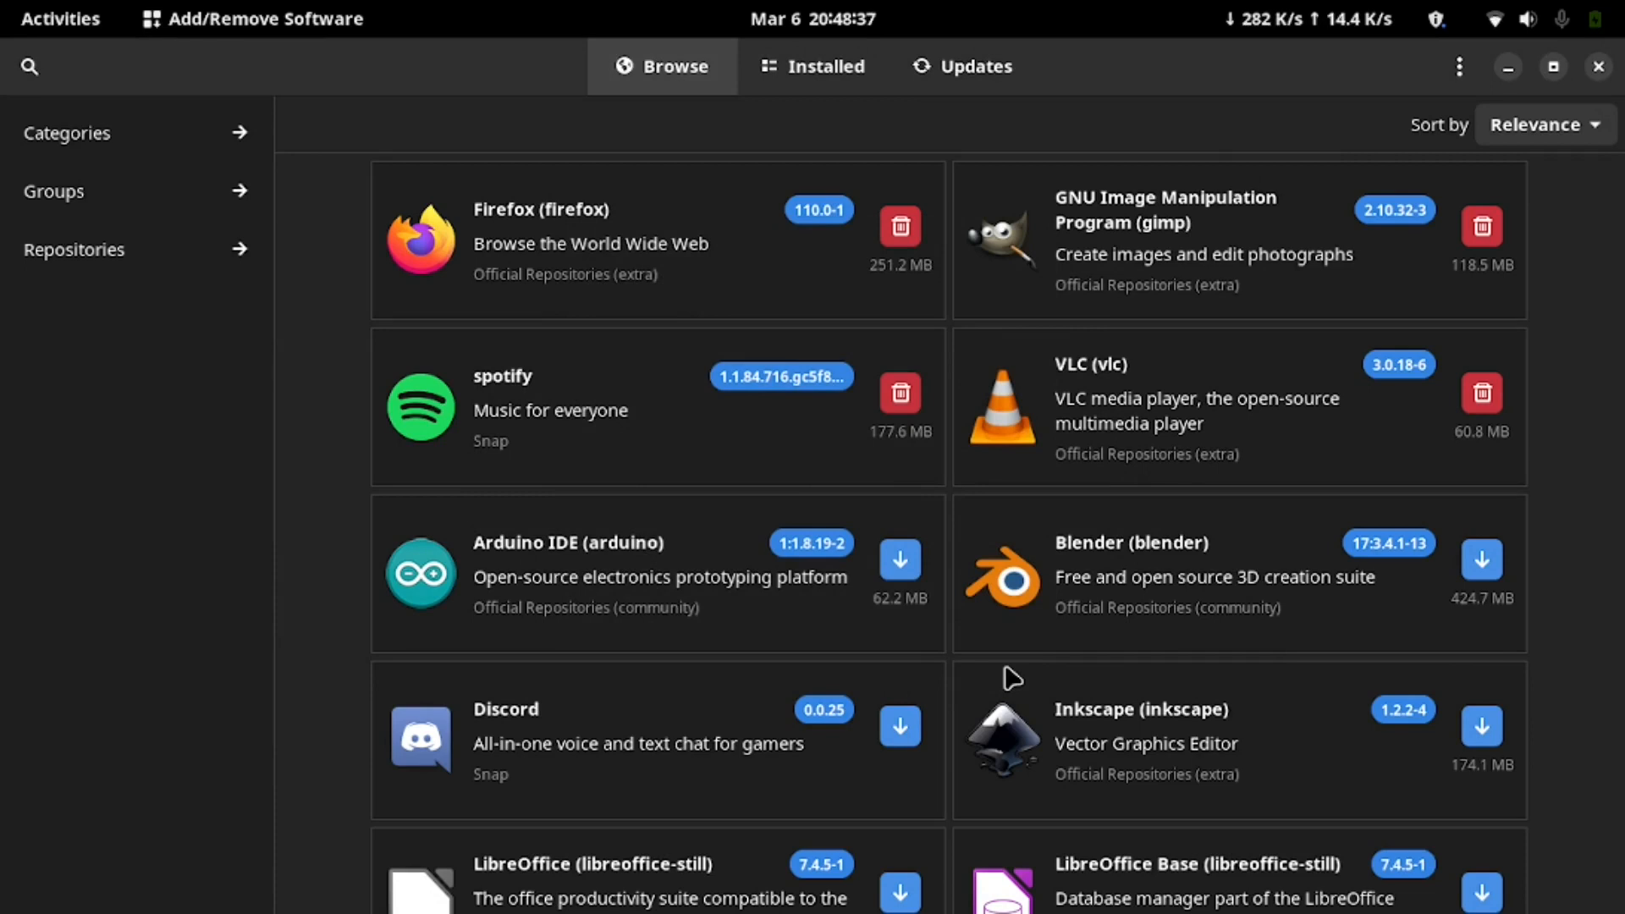
scroll(1045, 641, "down", 3)
scroll(1045, 629, "up", 3)
scroll(1039, 632, "down", 2)
scroll(1037, 633, "up", 2)
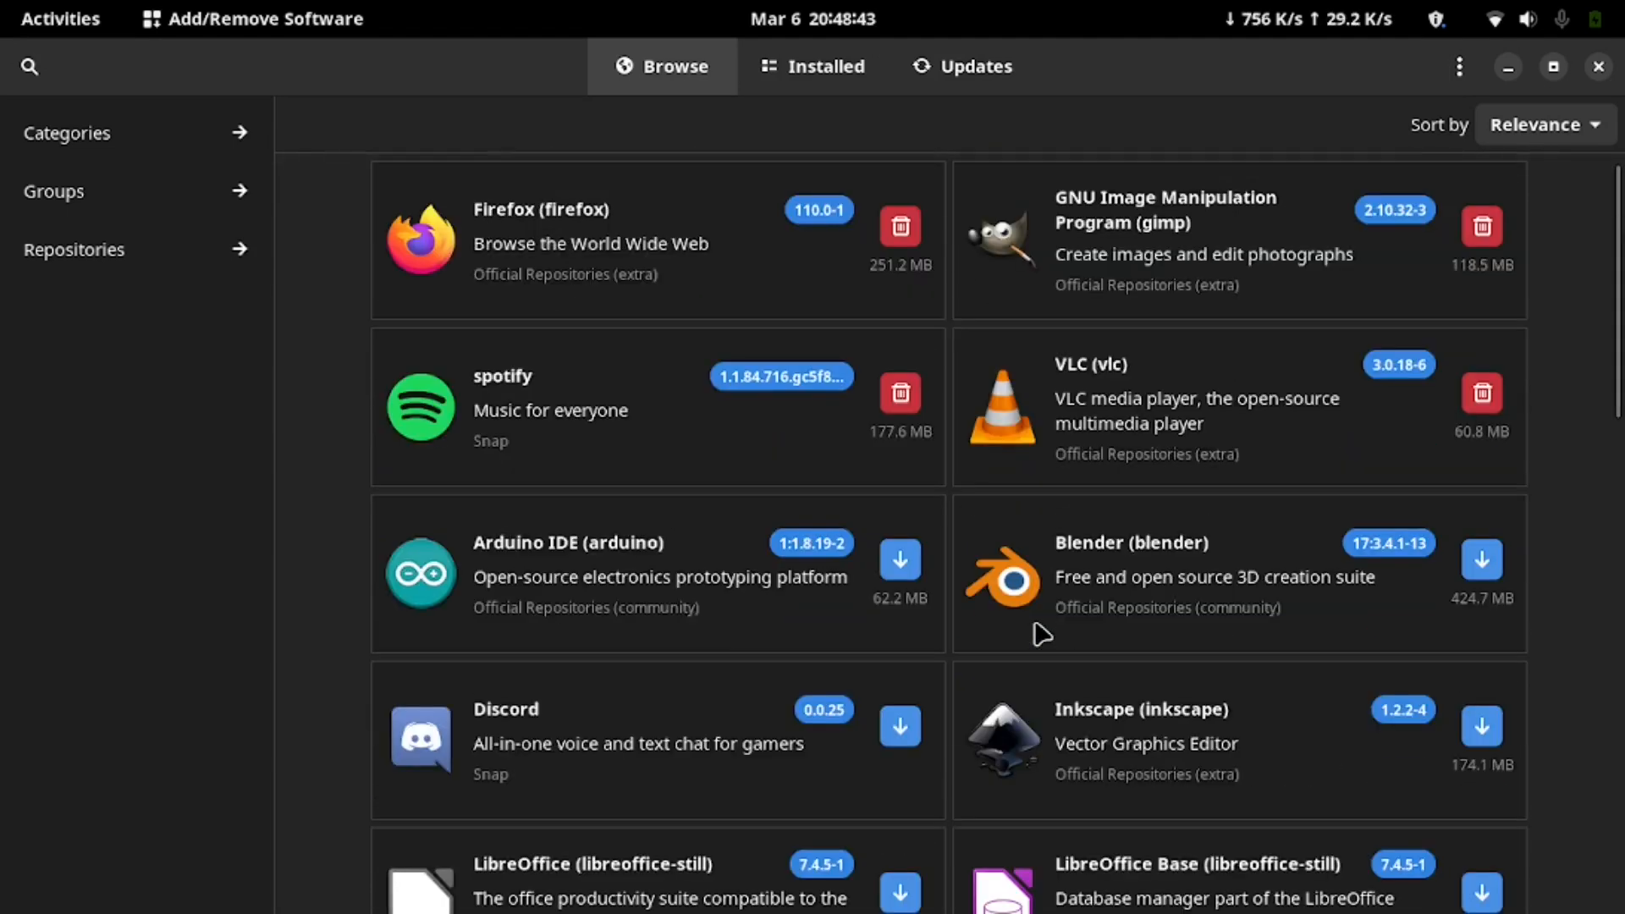
Step: Peek at the activities overview and move the Pamac window aside while the Qt dependencies install
key("super")
type("f")
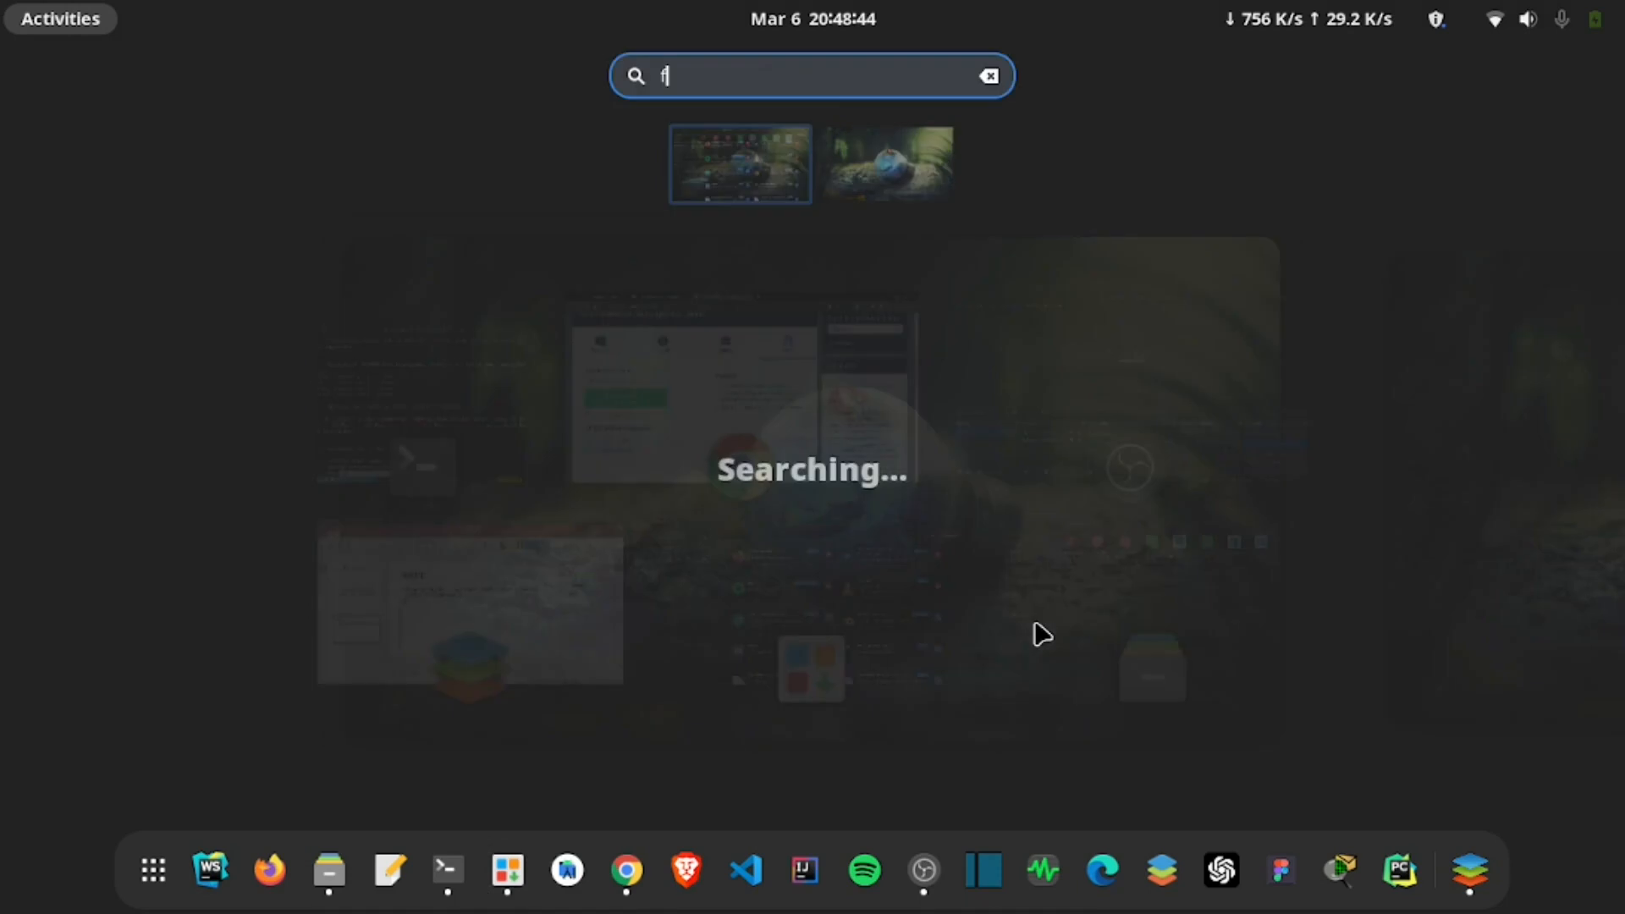
type("ree")
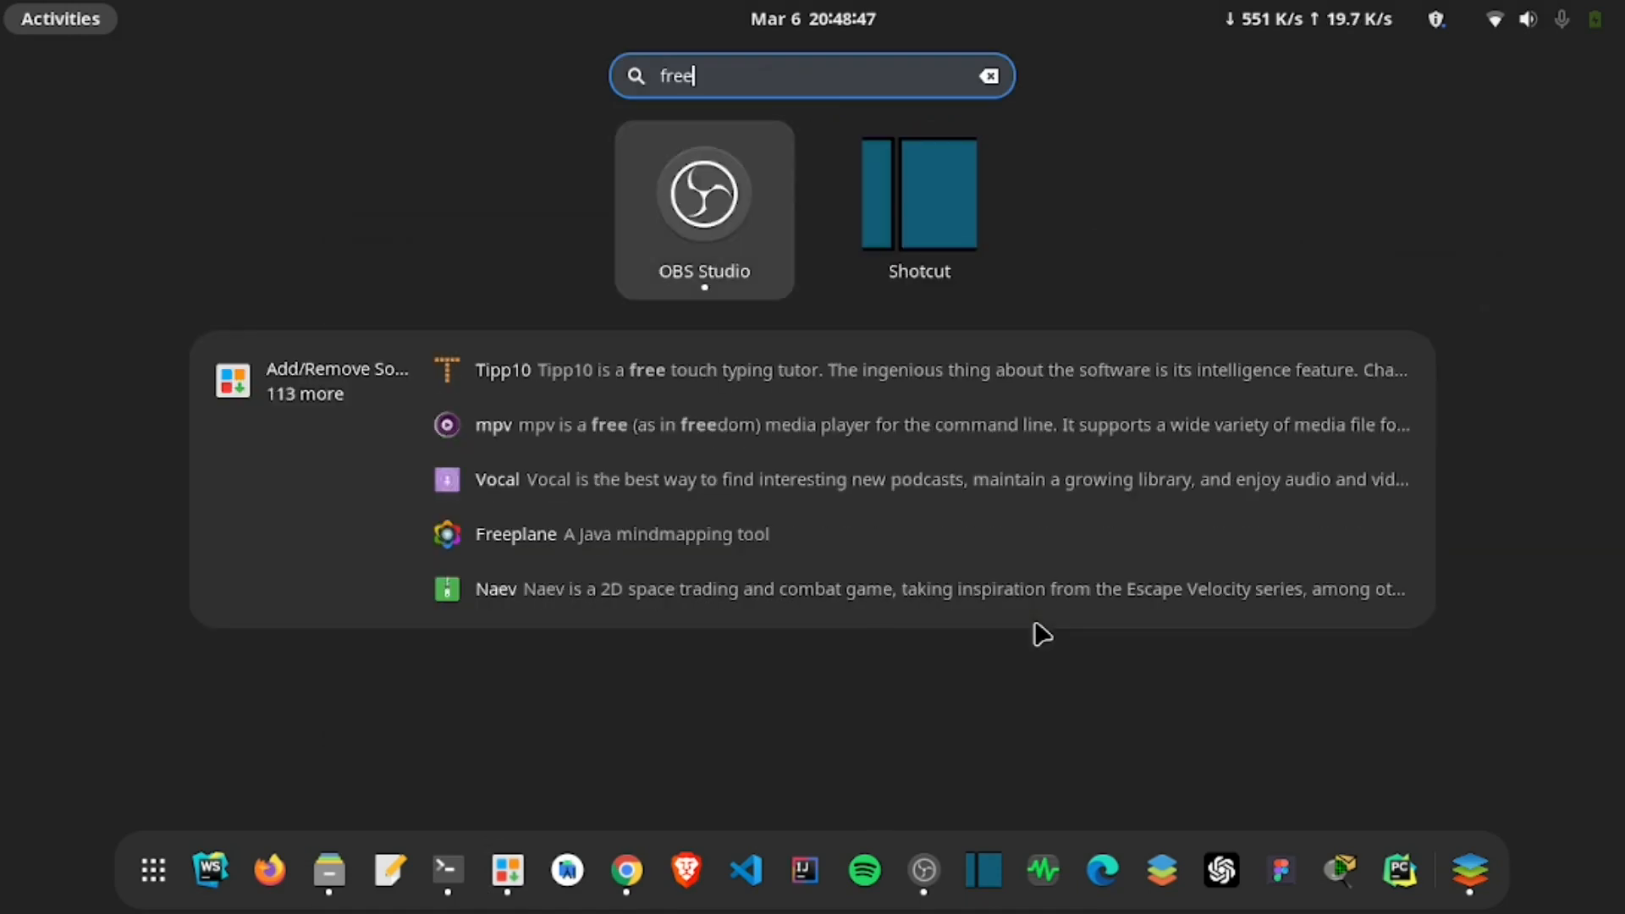
key("super")
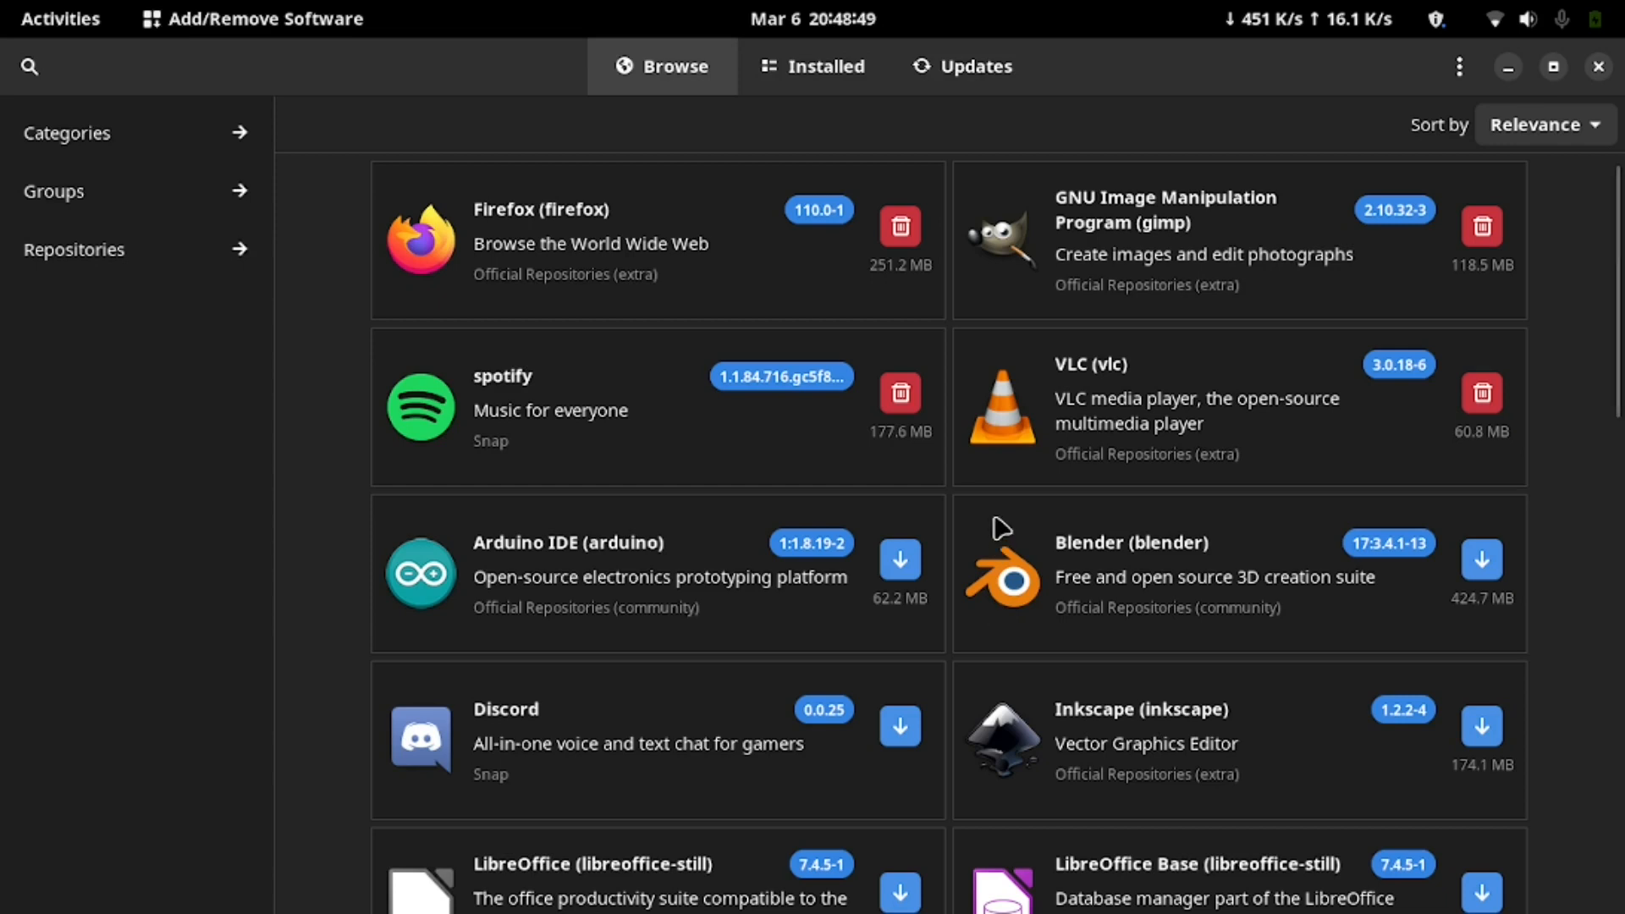
scroll(998, 529, "down", 5)
scroll(999, 528, "up", 6)
scroll(1029, 315, "down", 2)
scroll(1028, 319, "up", 3)
scroll(1027, 331, "down", 2)
scroll(1026, 332, "up", 2)
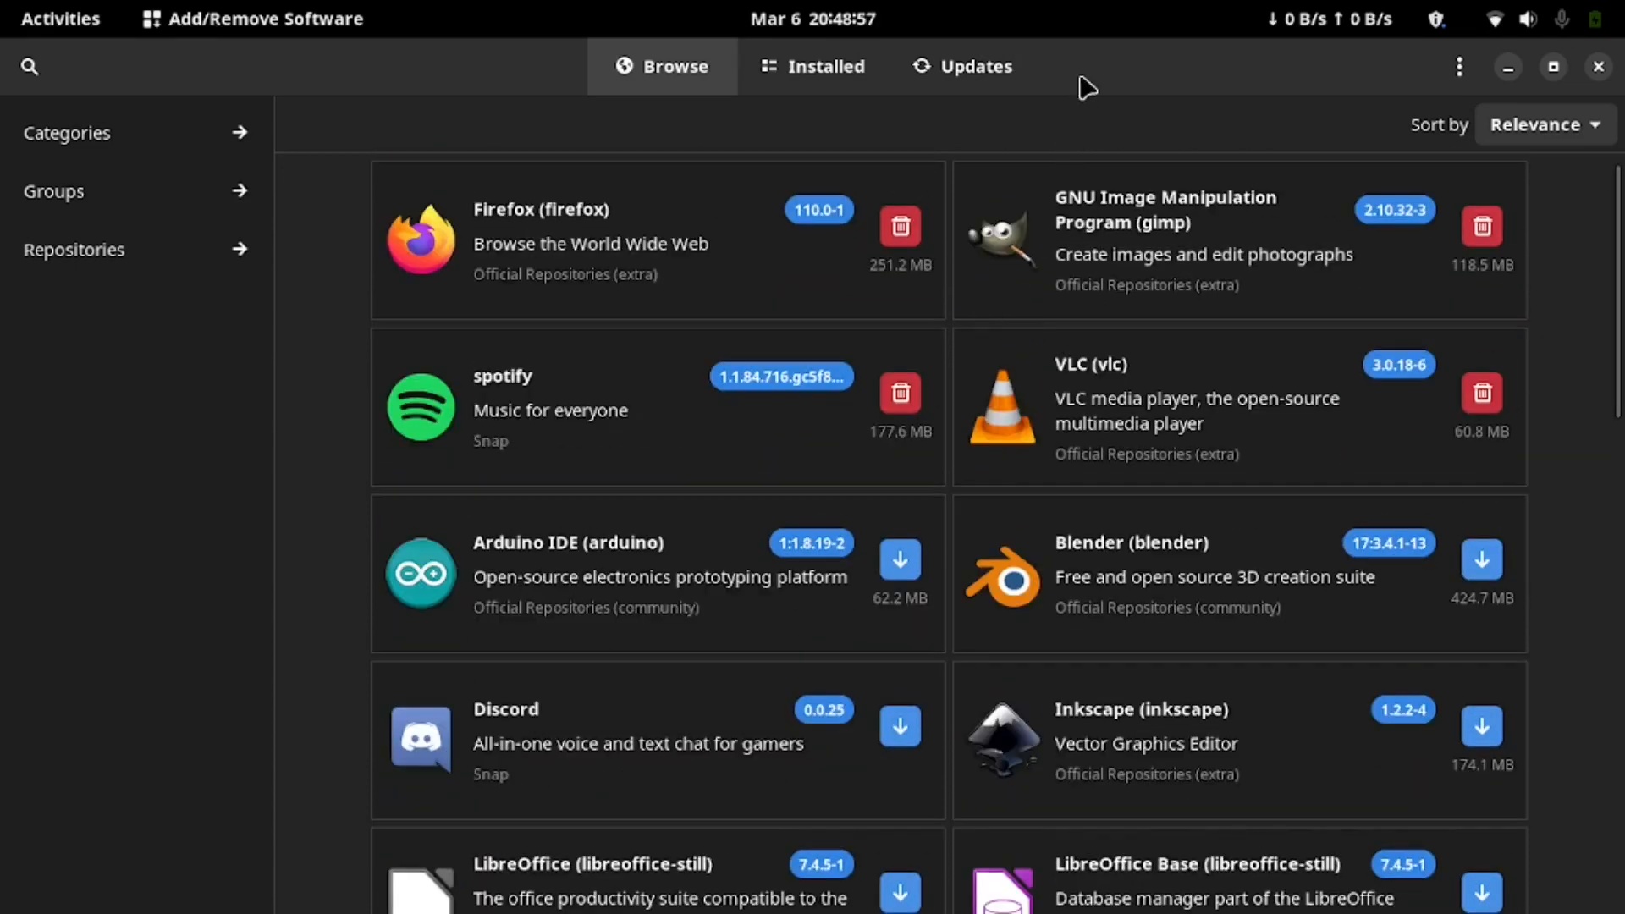
mouse_move(1079, 83)
left_mouse_down()
mouse_move(1087, 169)
mouse_move(1079, 39)
left_mouse_up()
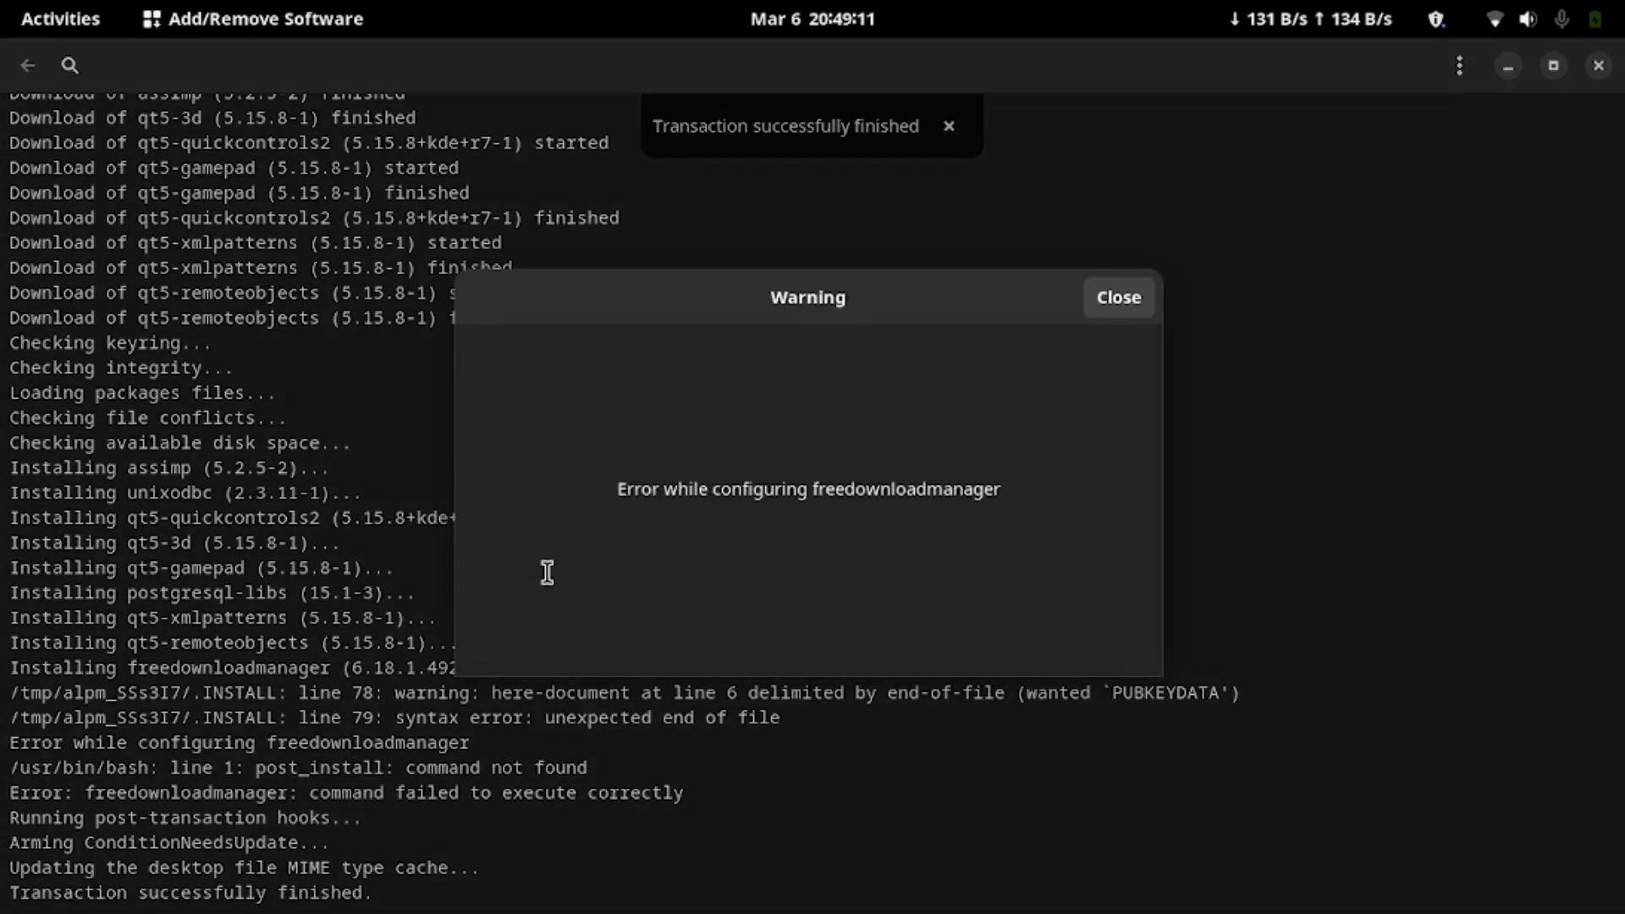
Step: Dismiss the freedownloadmanager configuration warning and review the final 'transaction finished' log lines
left_click(1123, 300)
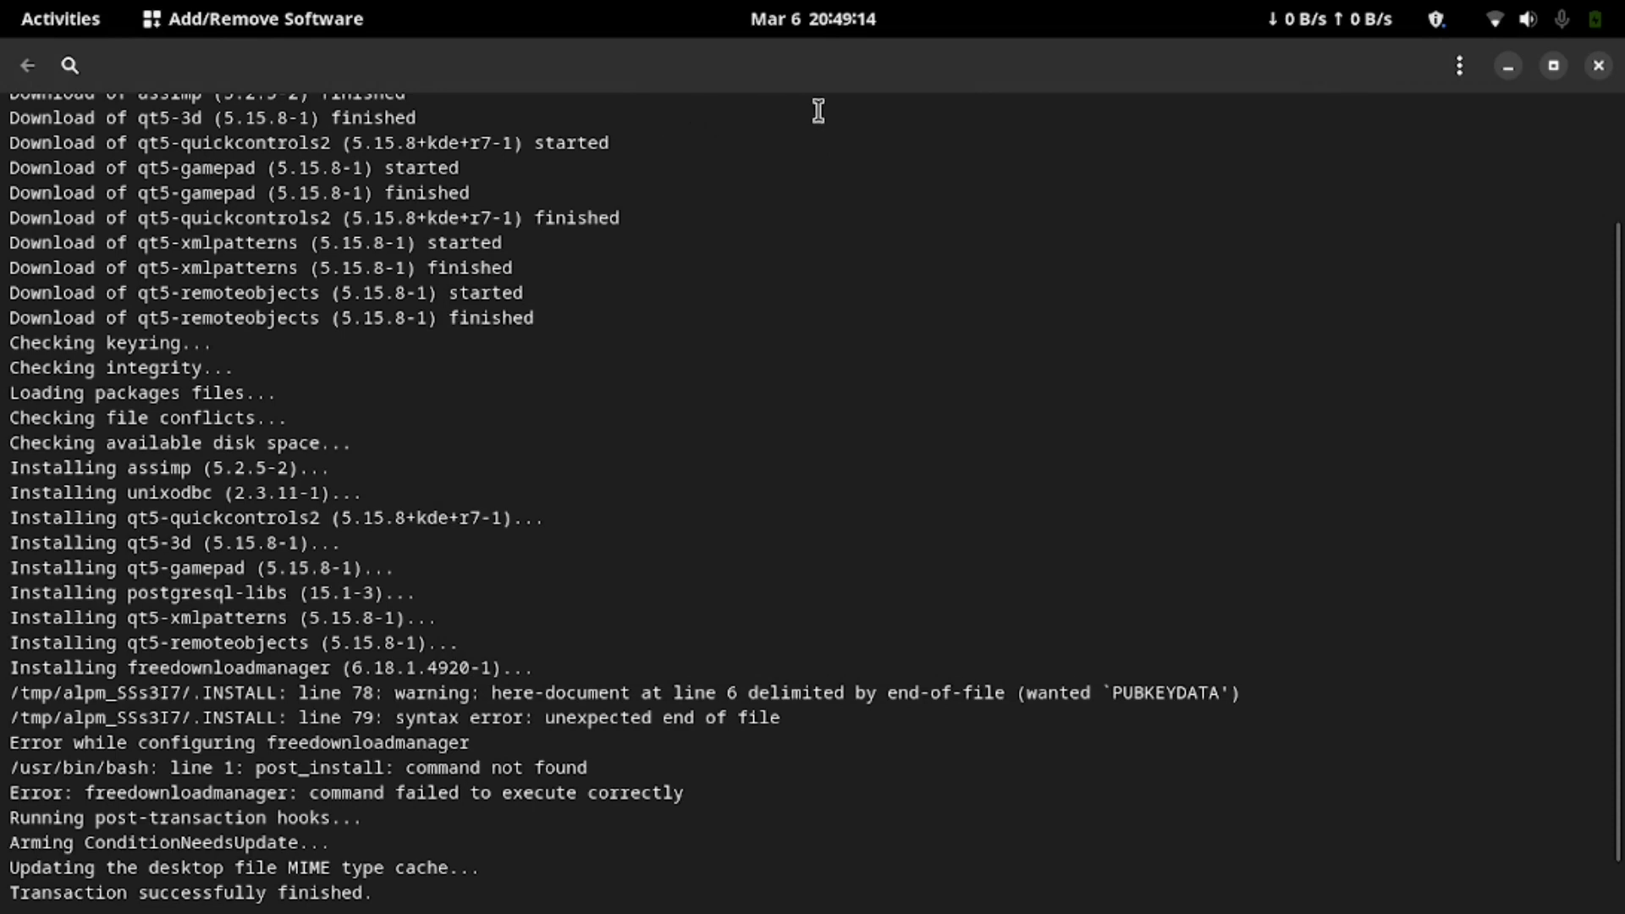
left_click(827, 13)
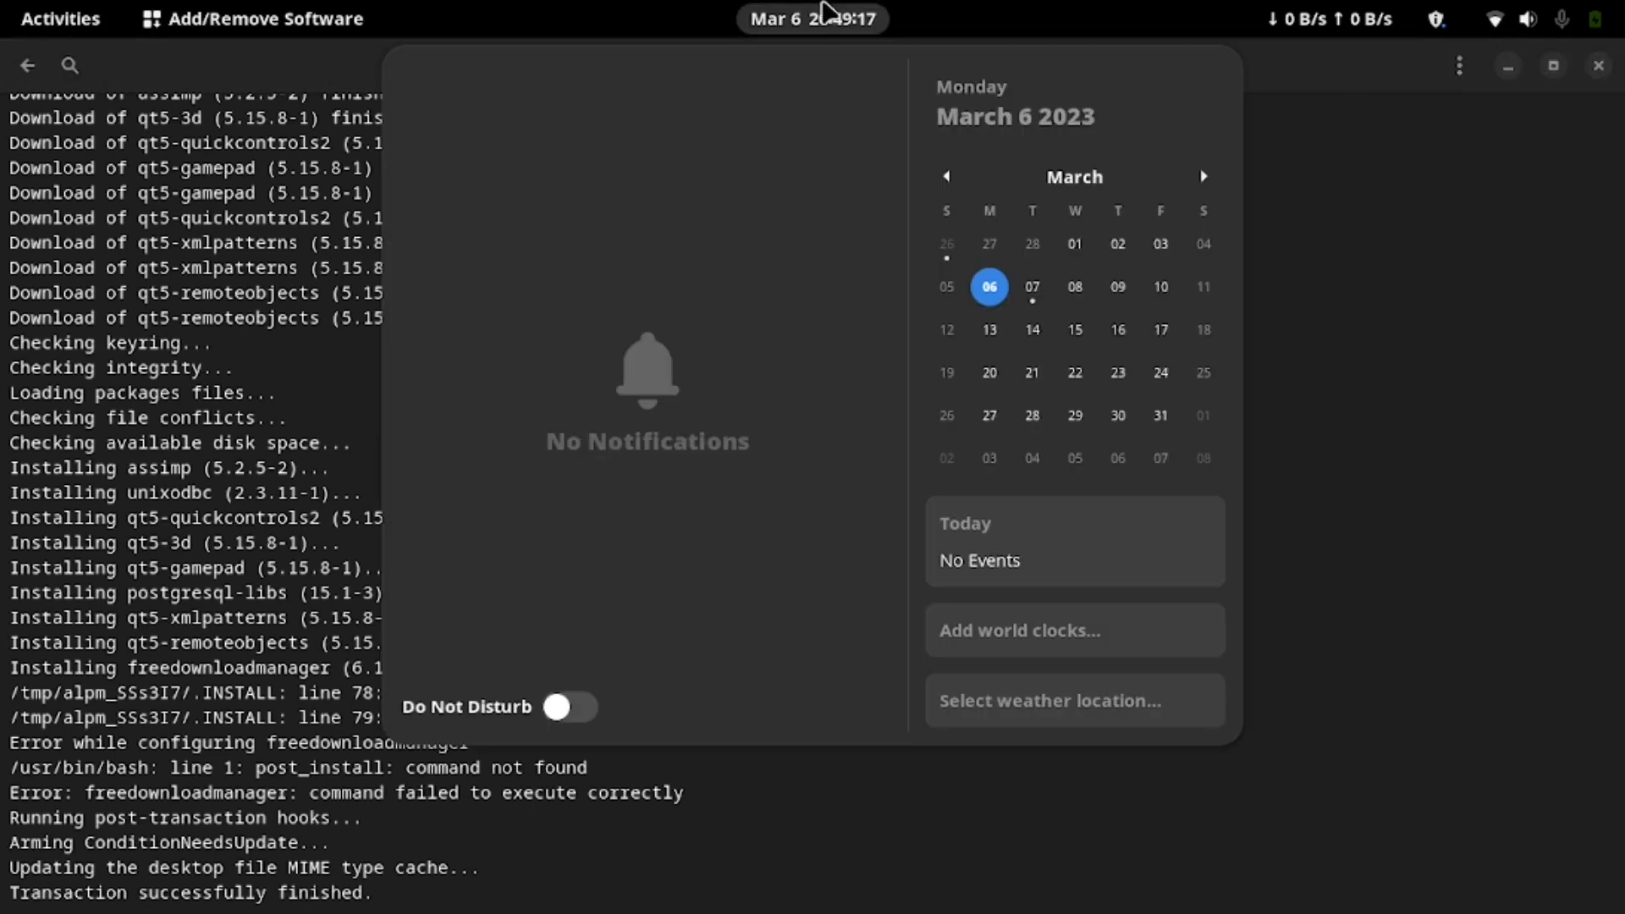
left_click(828, 13)
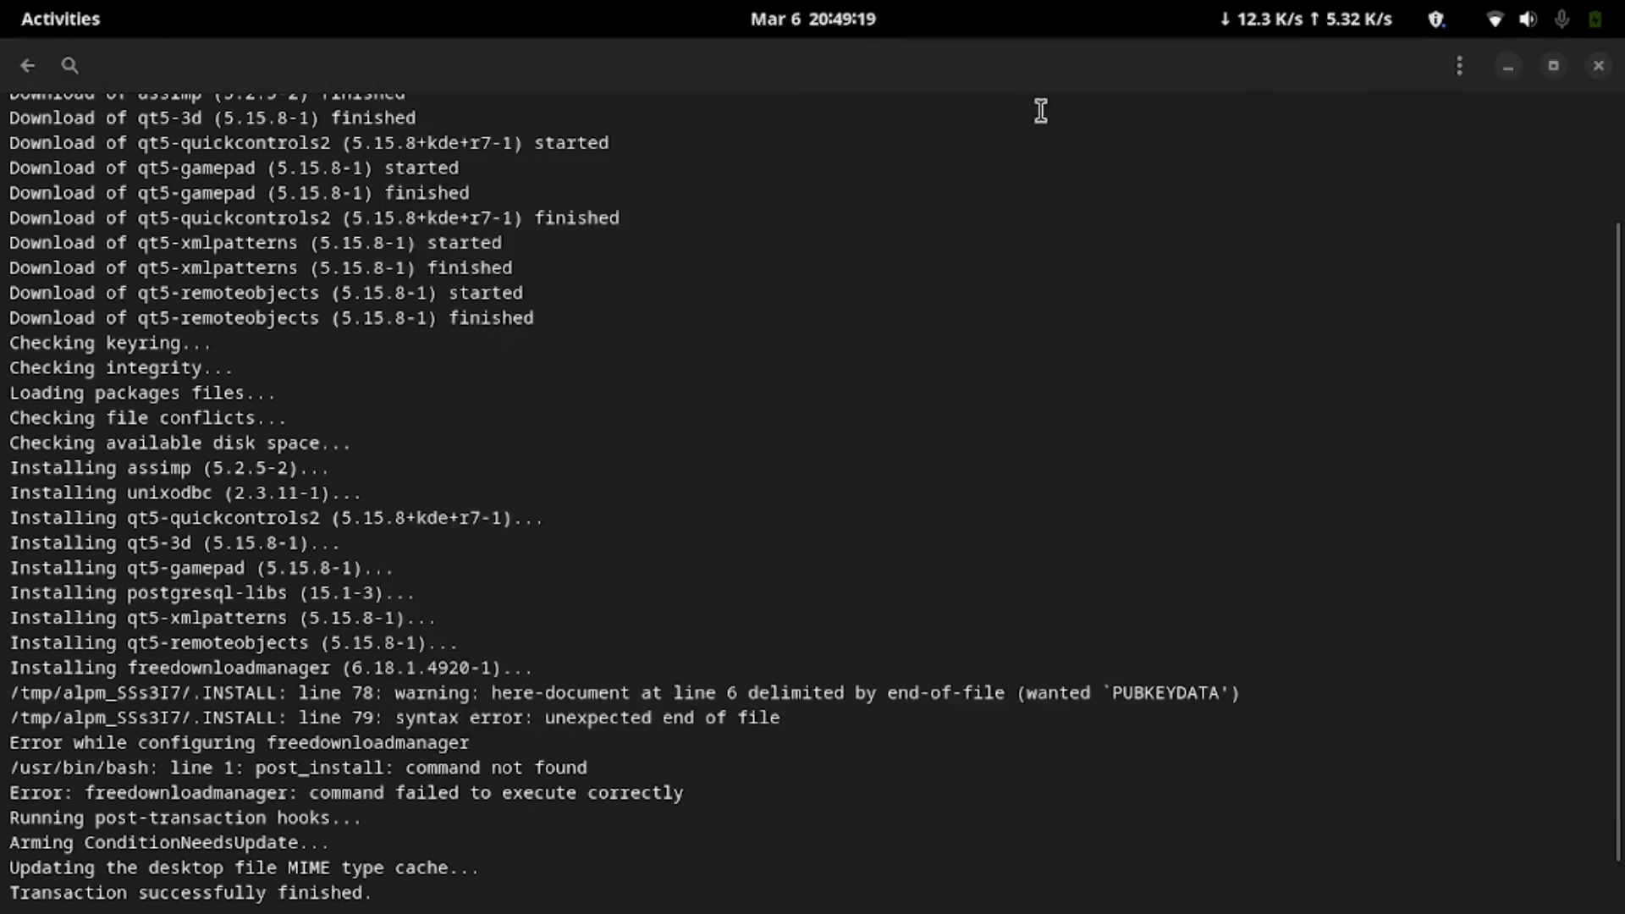
left_click_drag(371, 892, 4, 867)
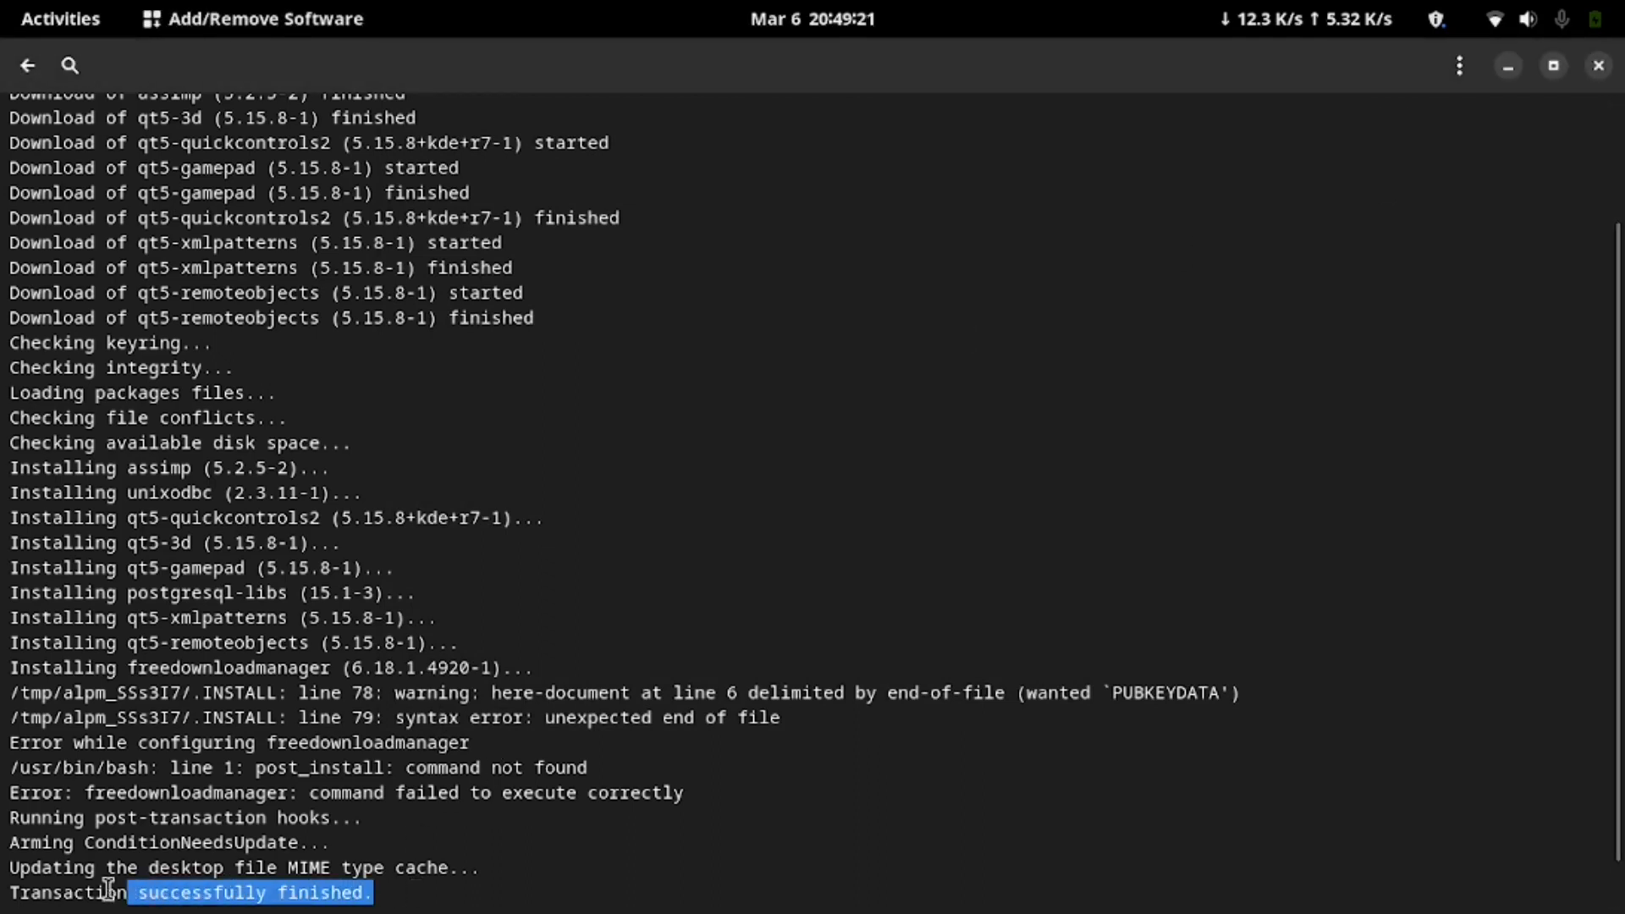
left_click(1212, 449)
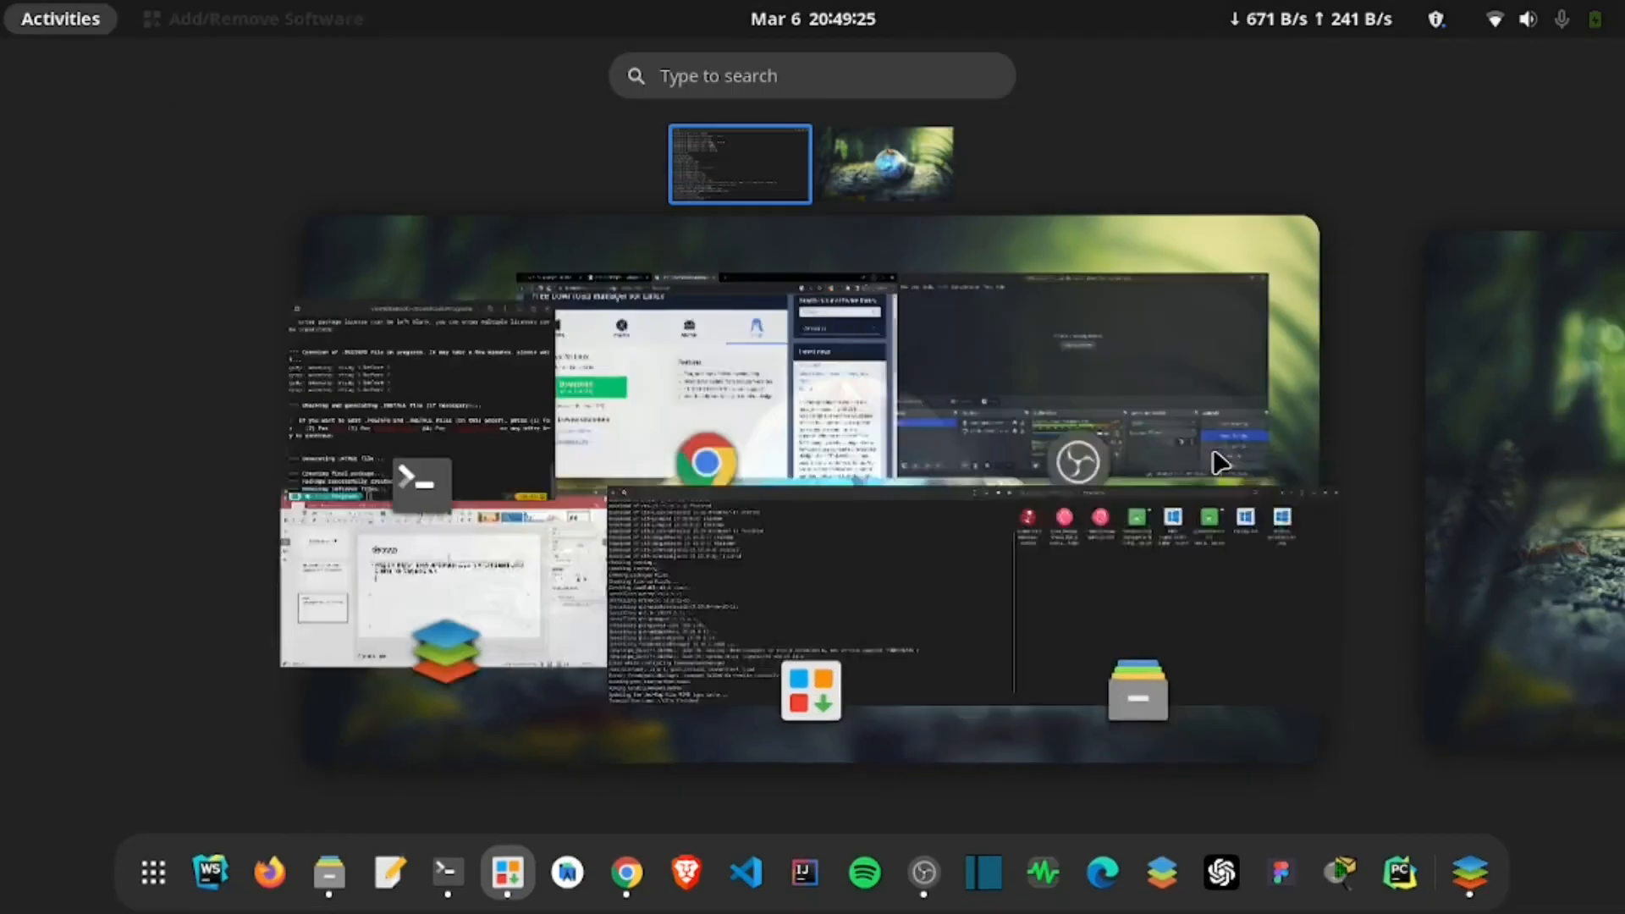
Step: Search 'free' in the activities overview and launch the Free Download Manager tile
key("super")
type("fre")
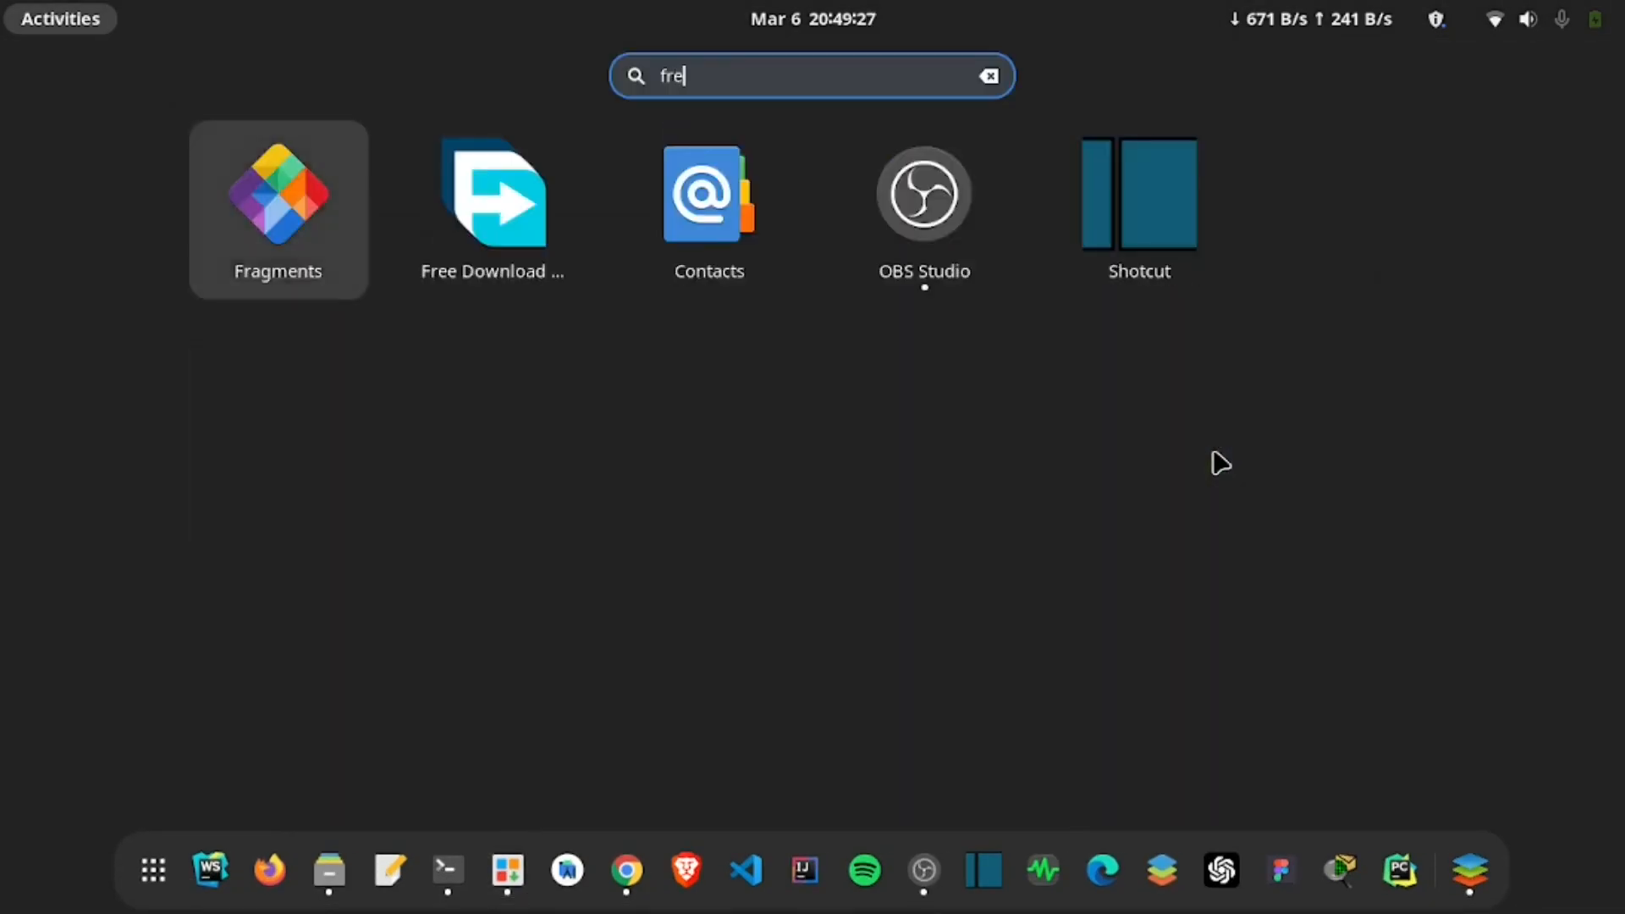
type("e")
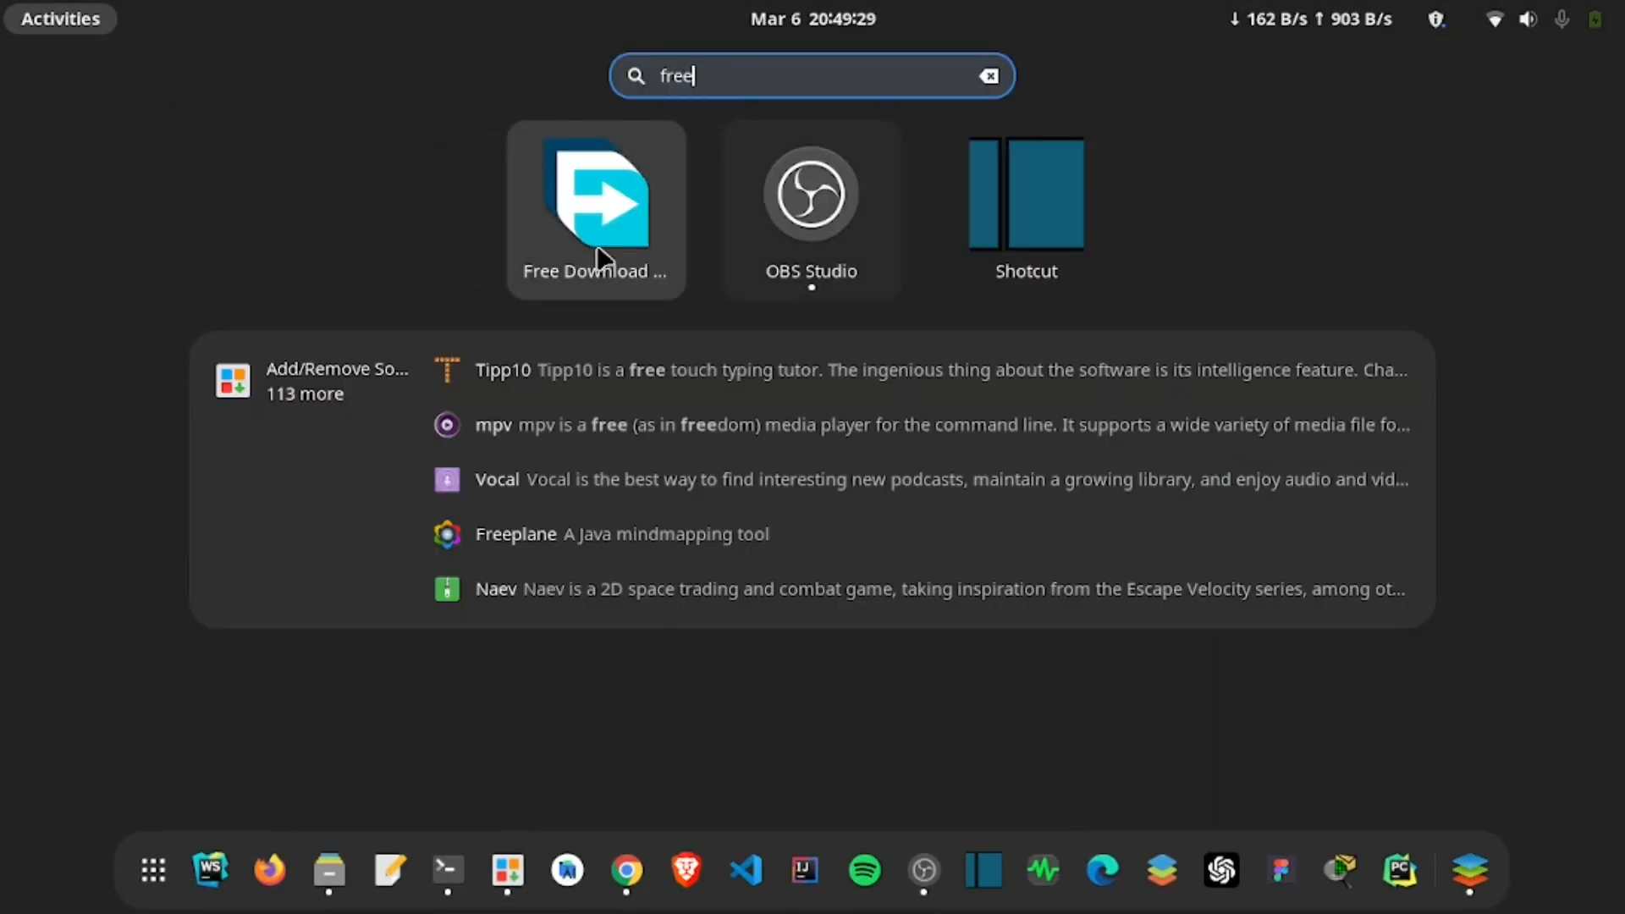
left_click(602, 259)
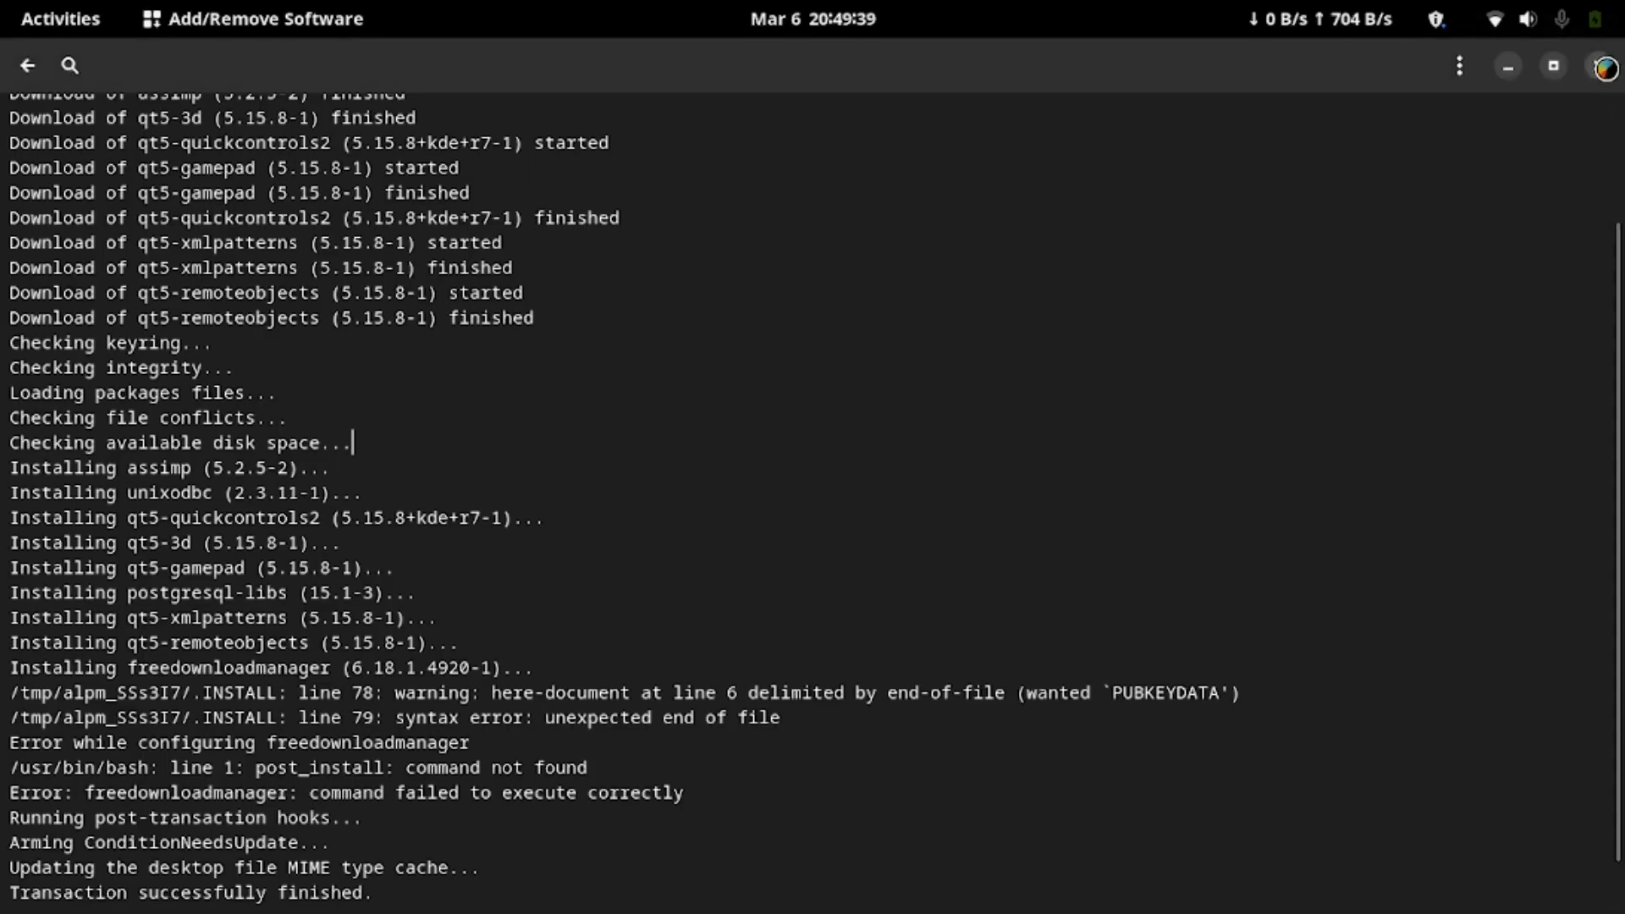
Step: Leave Pamac's transaction log, then close Pamac and the Files window
left_click(29, 66)
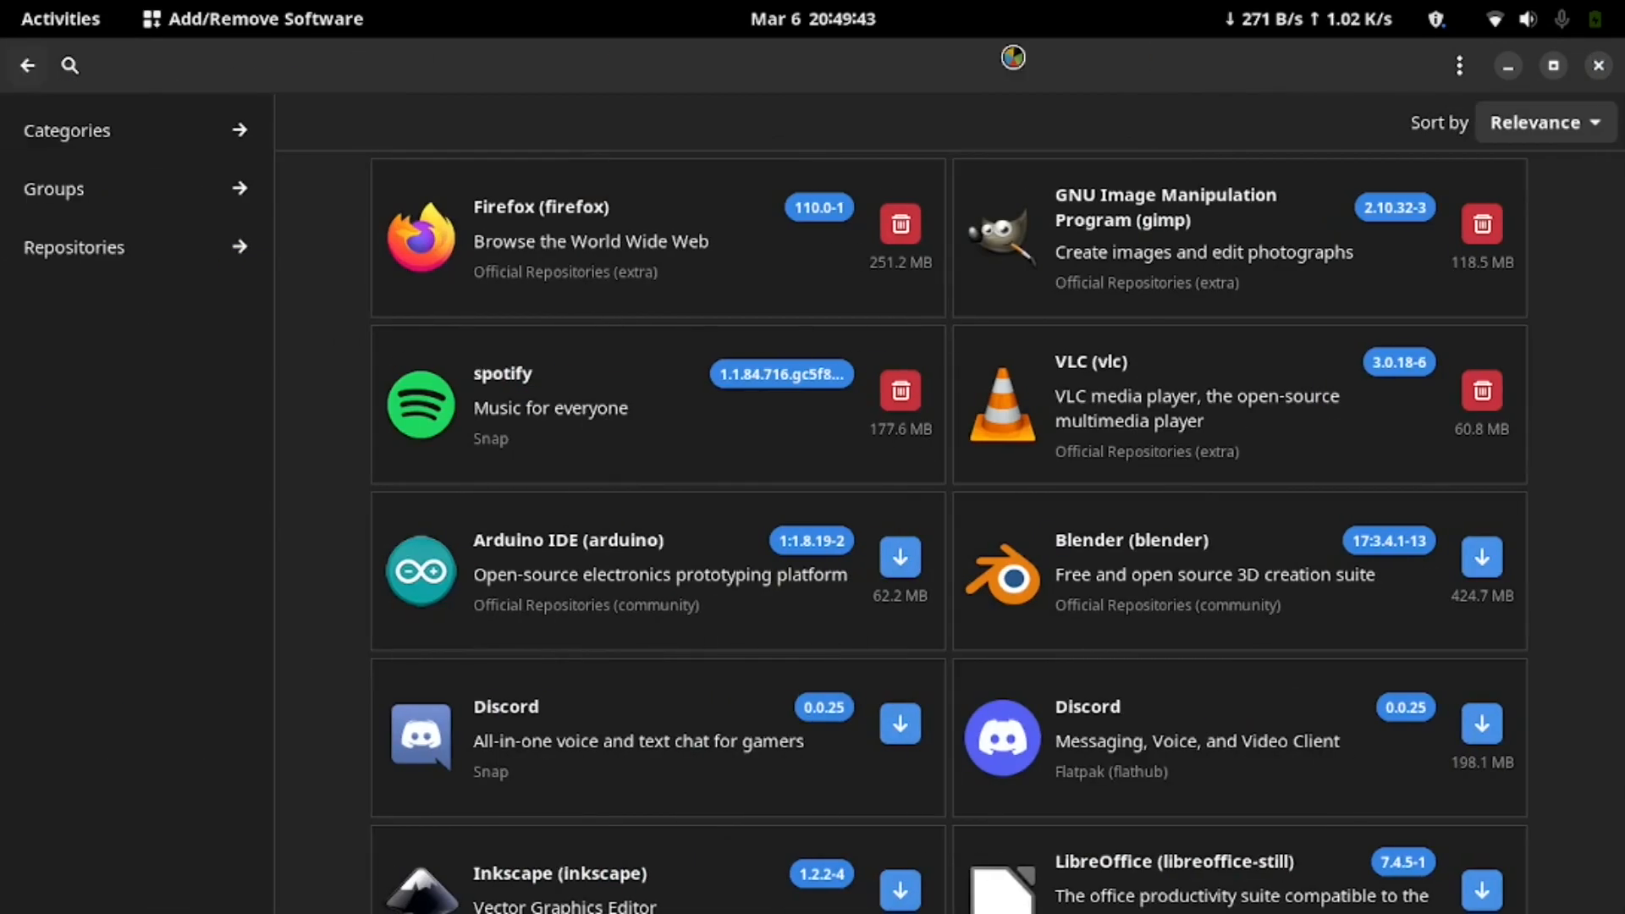
left_click(1599, 65)
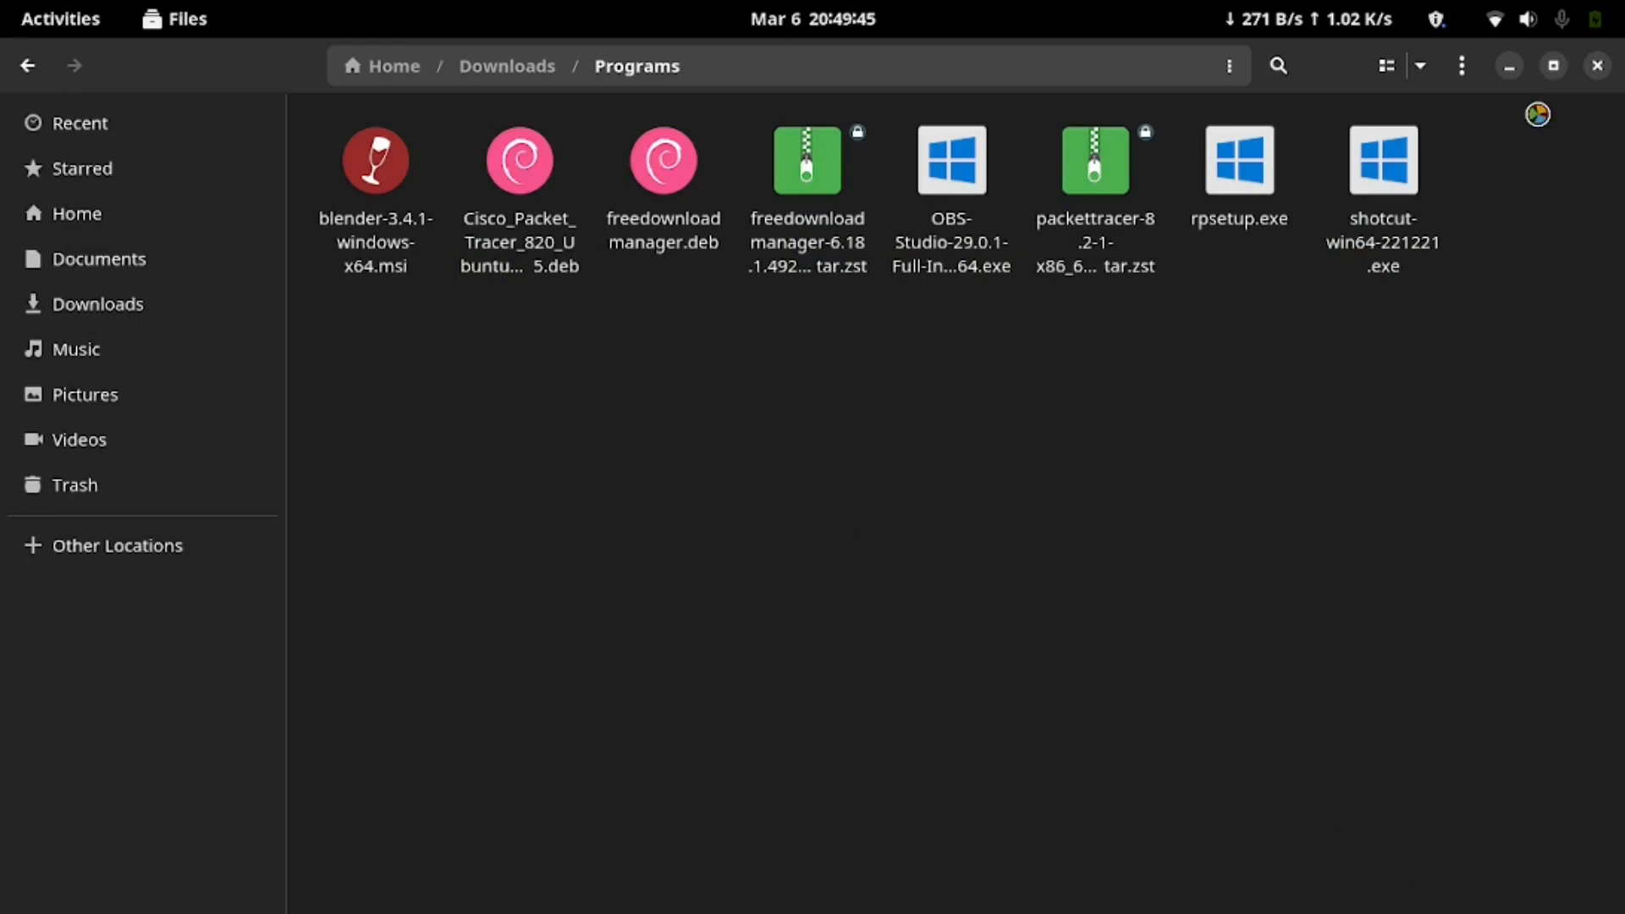
left_click(1597, 65)
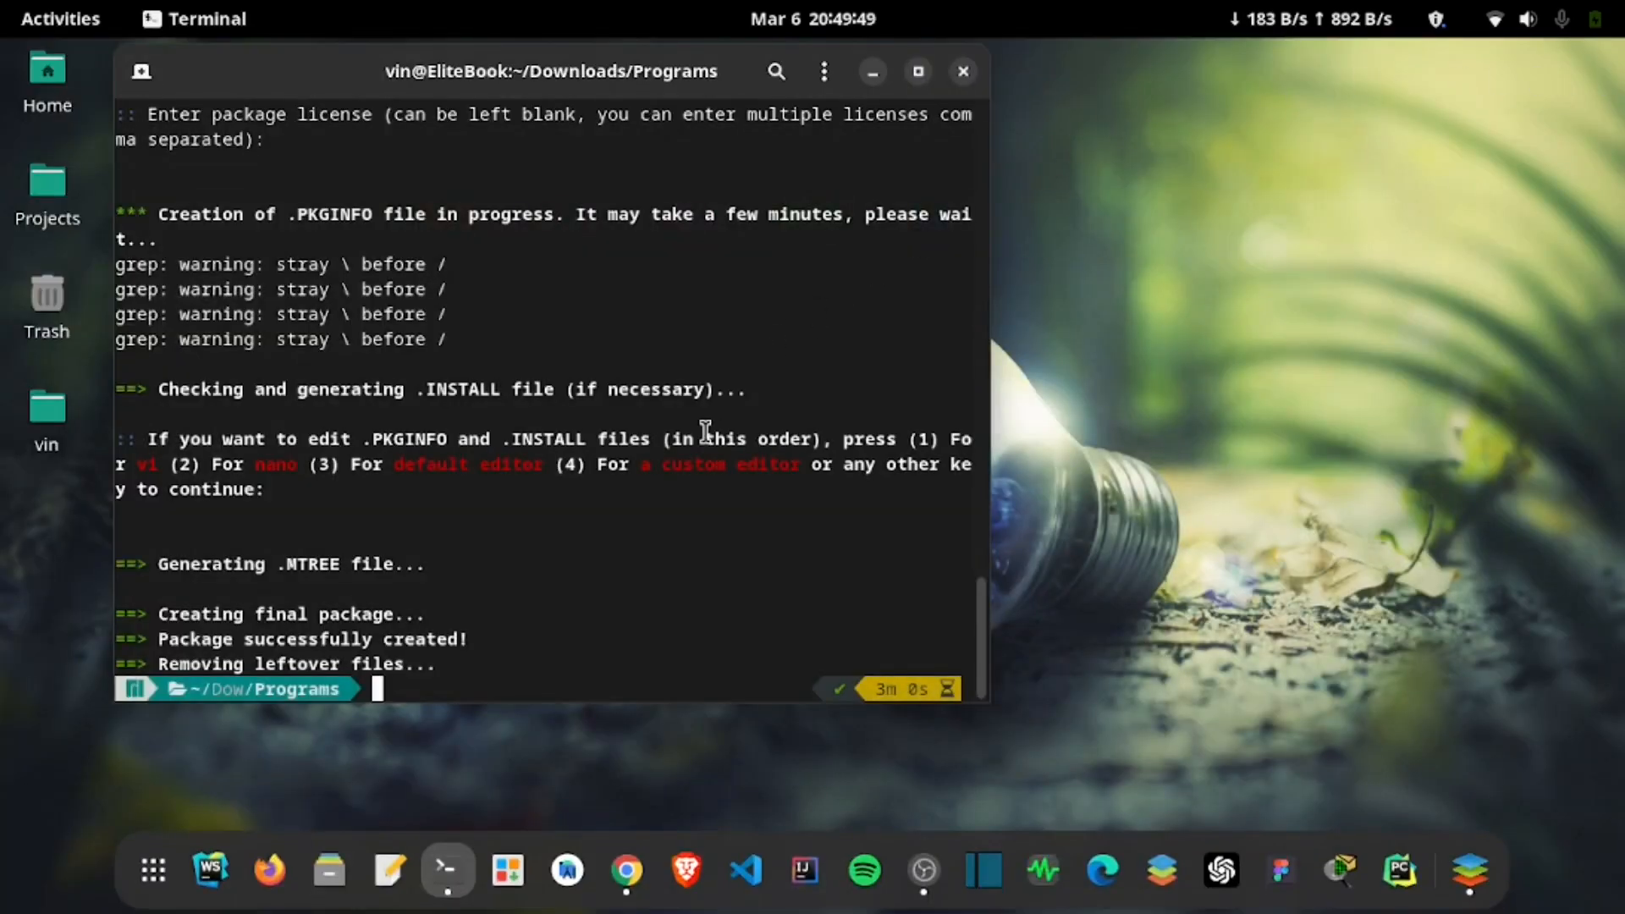
type("cle")
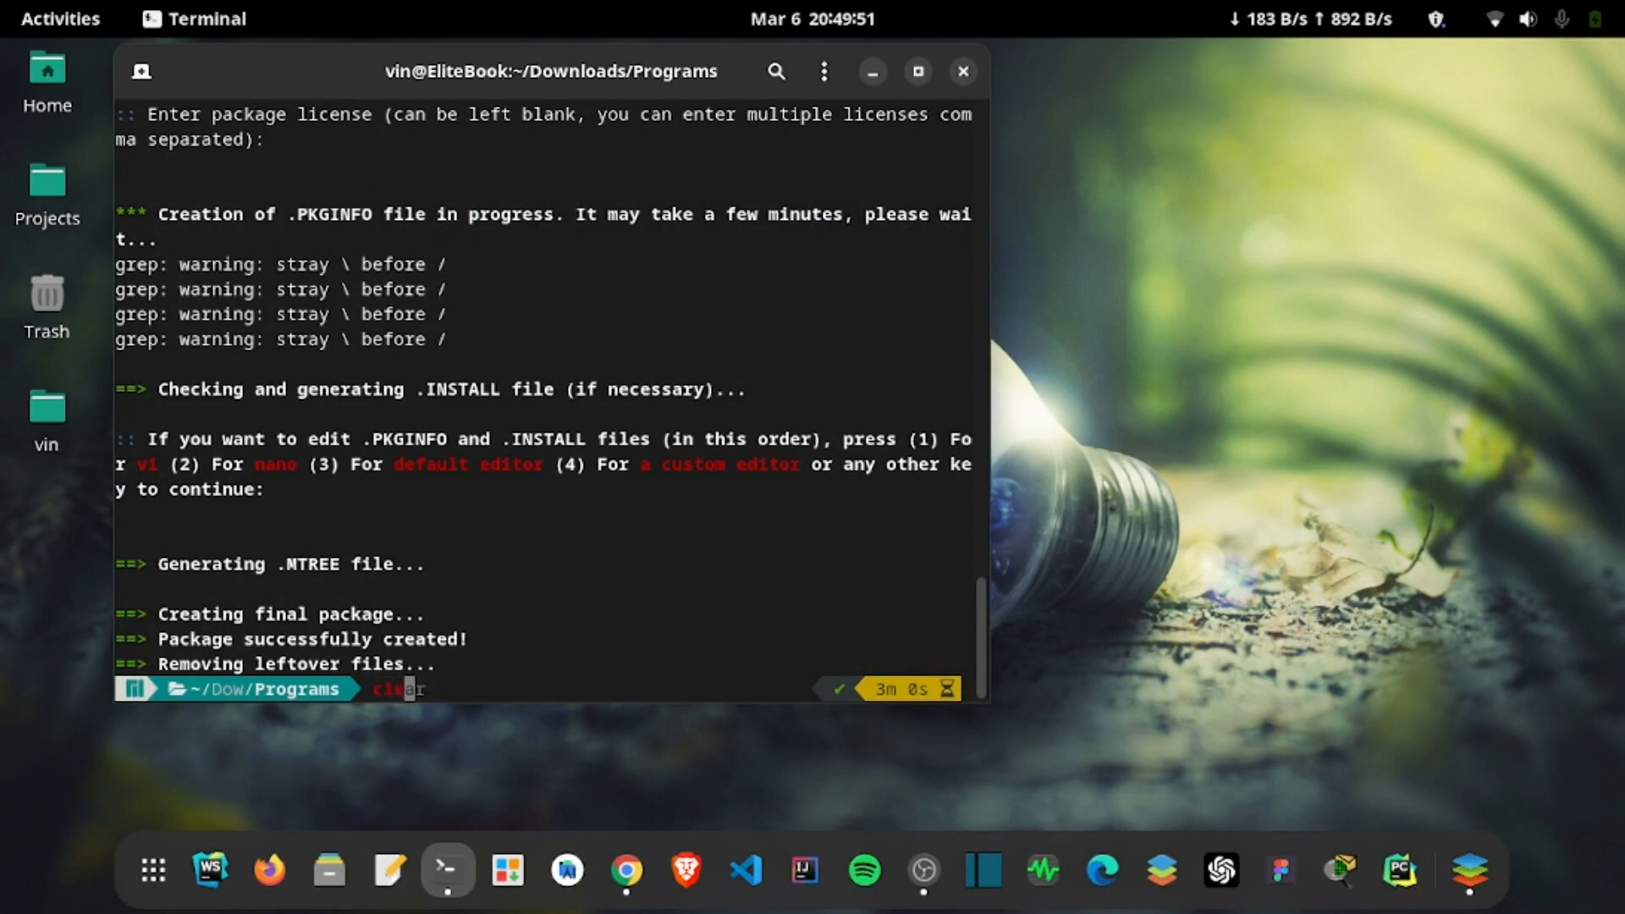
type("ar")
Step: Run clear and exit in the terminal, leaving only the desktop
key("Return")
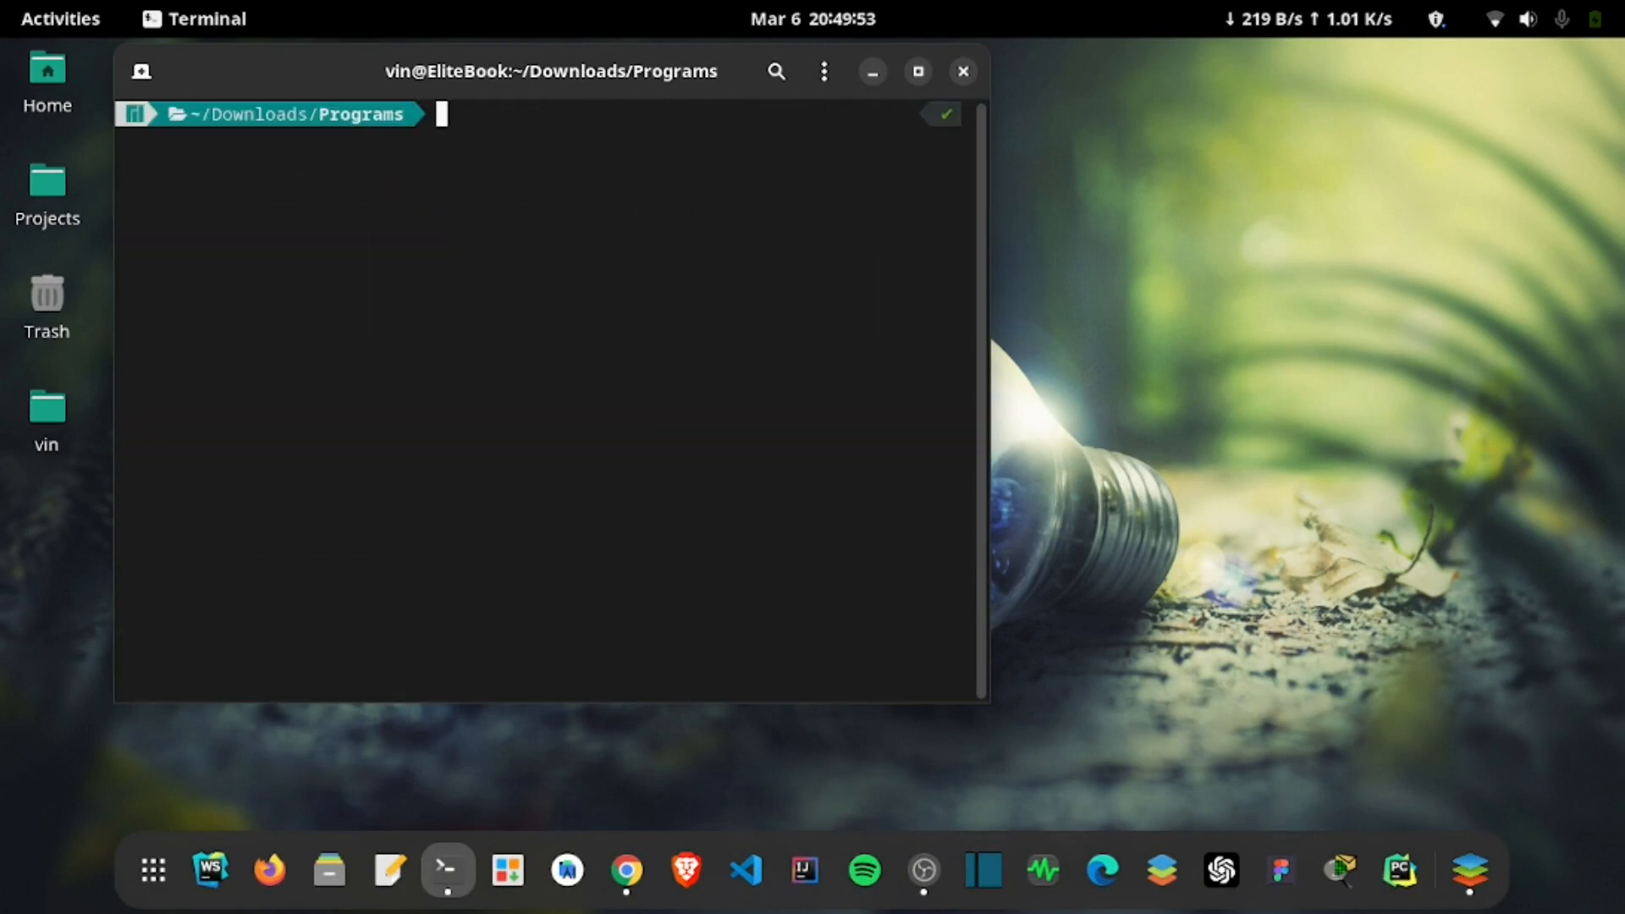
type("exi")
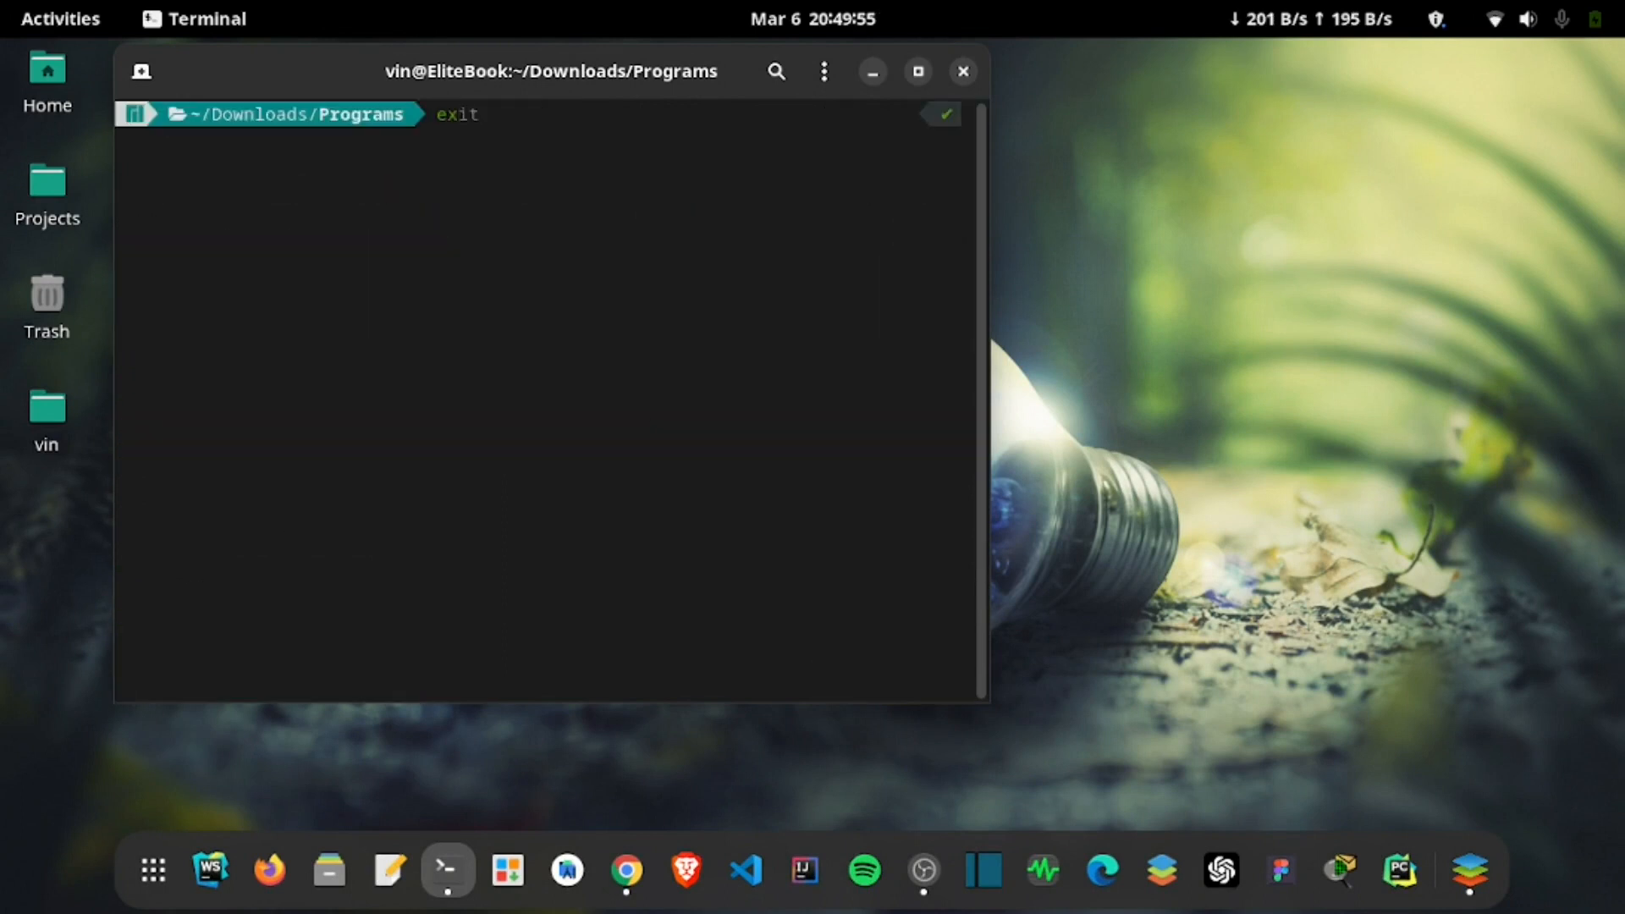
type("t")
key("Return")
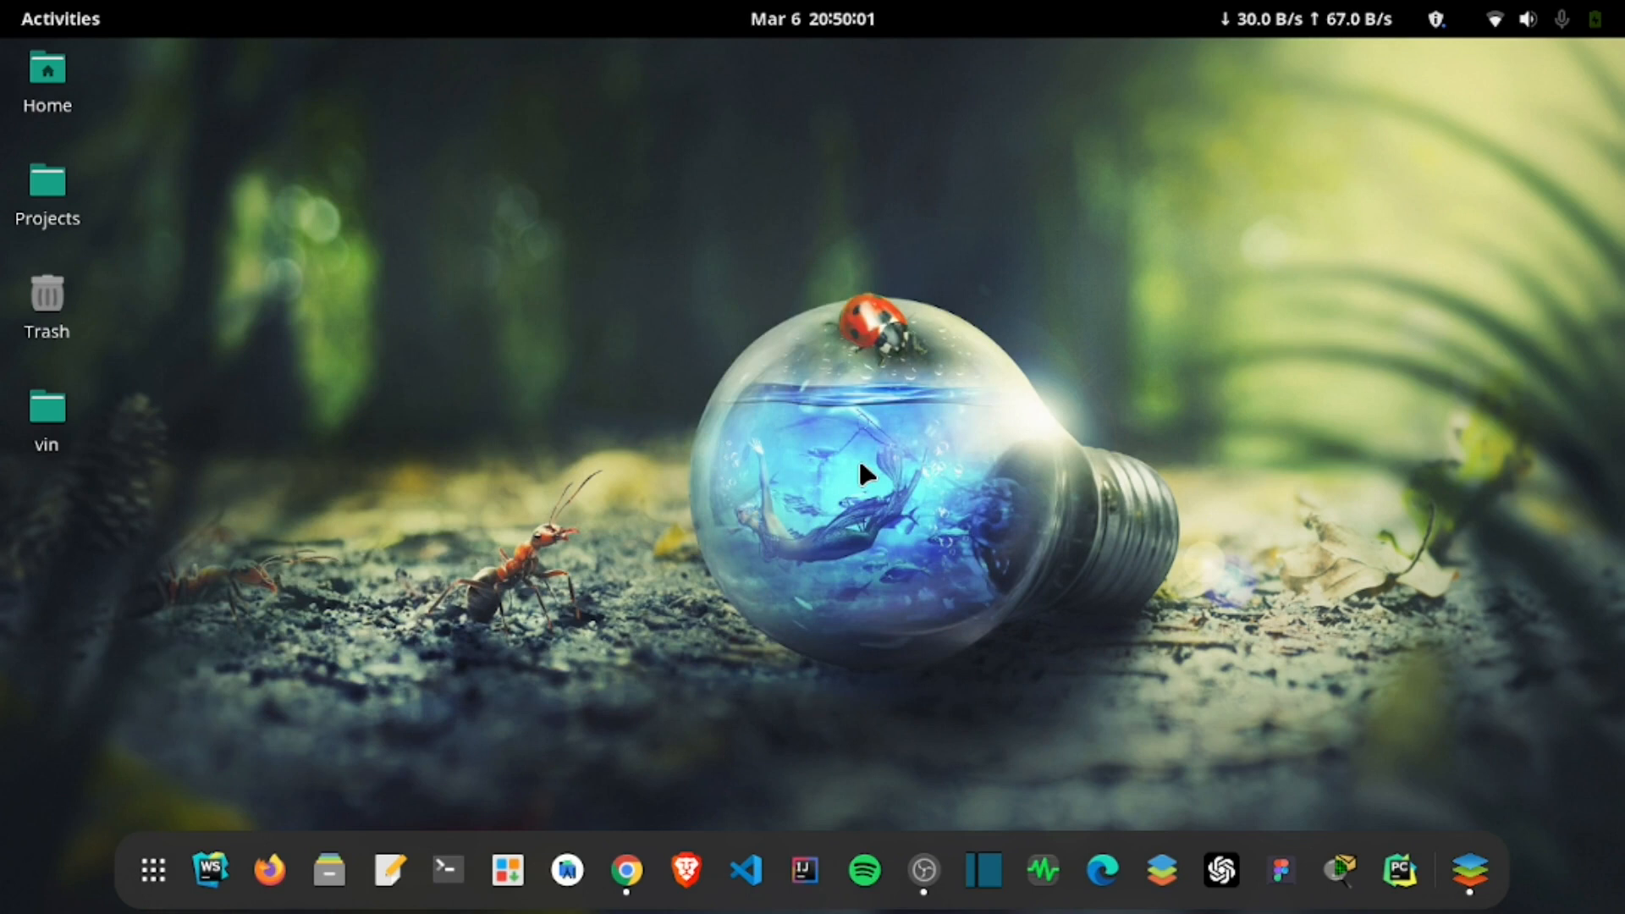
Step: Launch Free Download Manager from the Show Applications grid, showing its empty download list
left_click(152, 870)
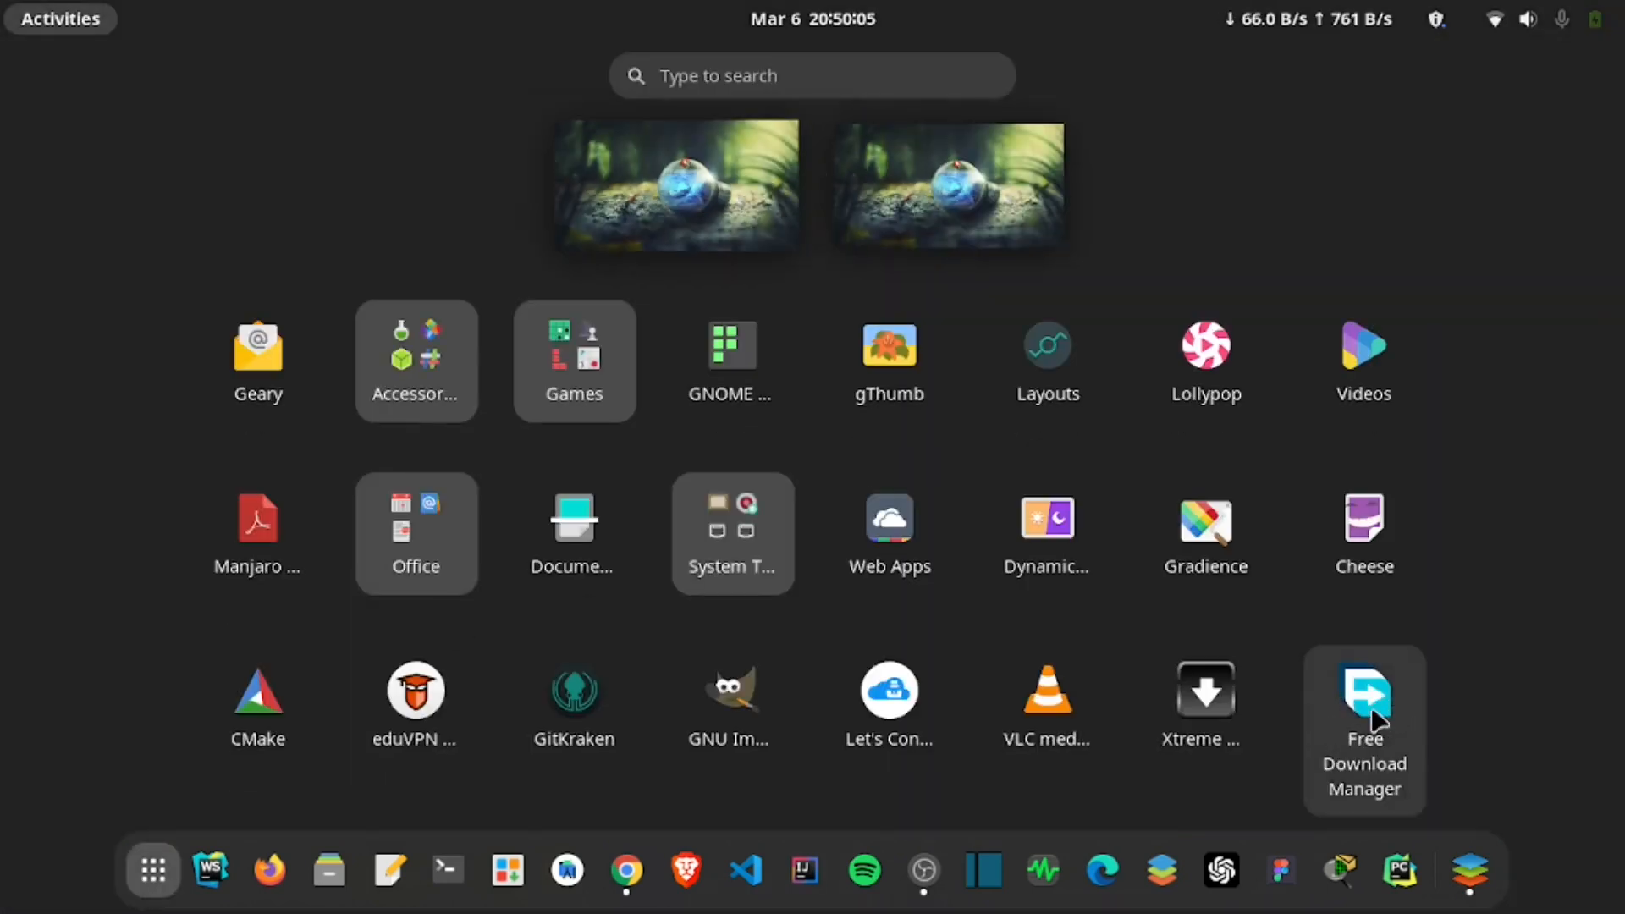
left_click(1356, 703)
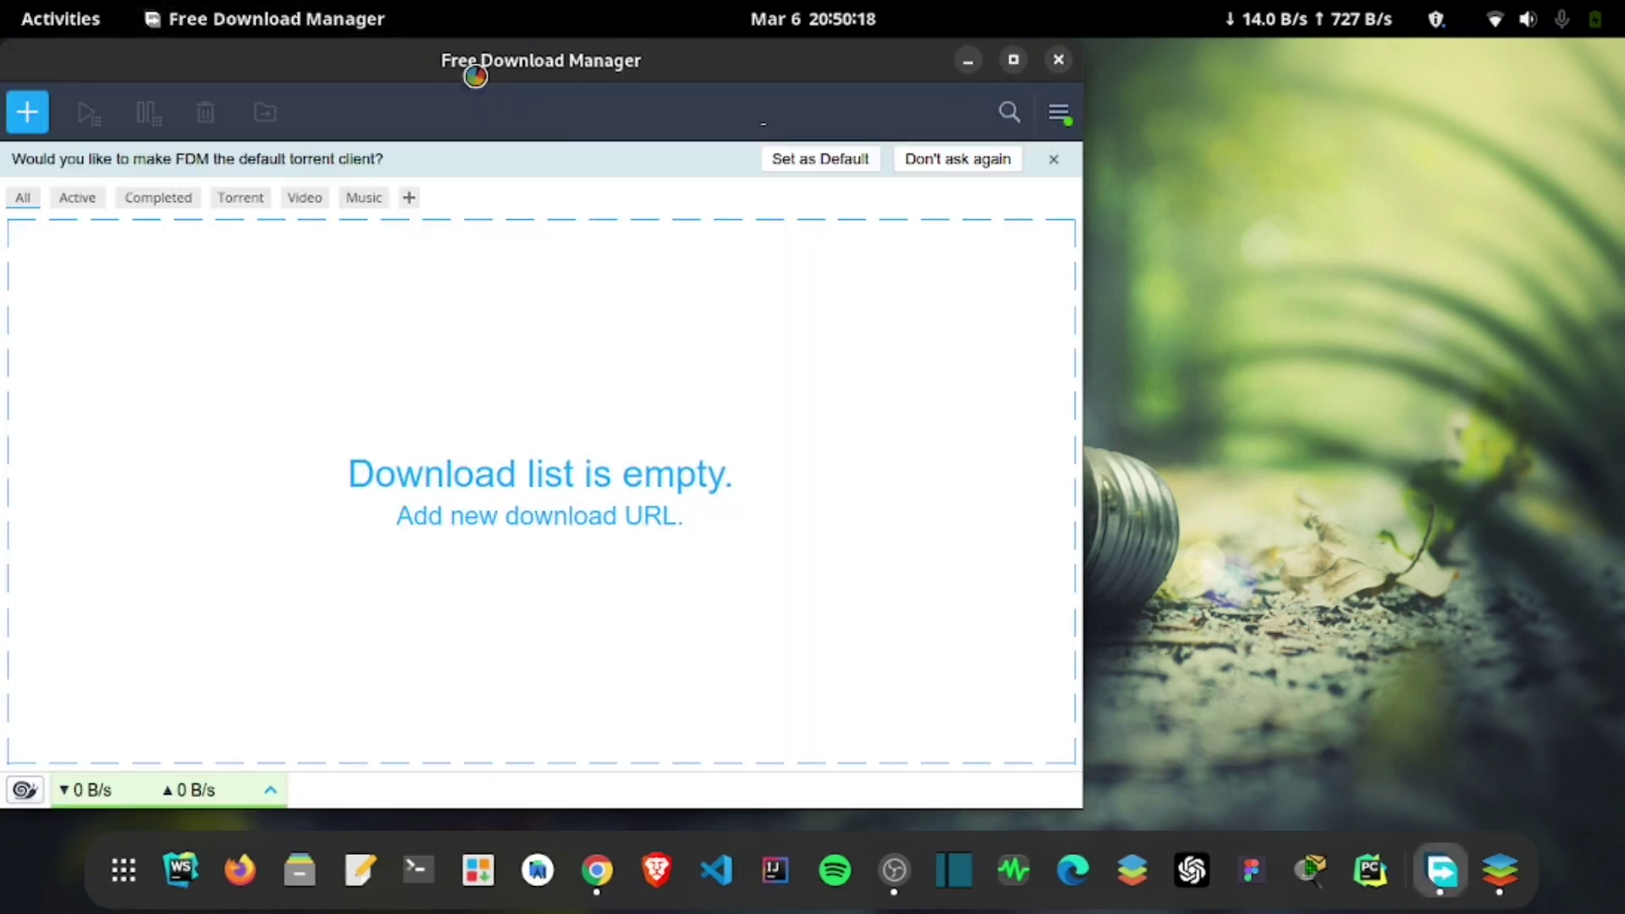
Step: Drag the Free Download Manager window right and down toward the screen centre, revealing the desktop icons
left_click_drag(475, 75, 723, 43)
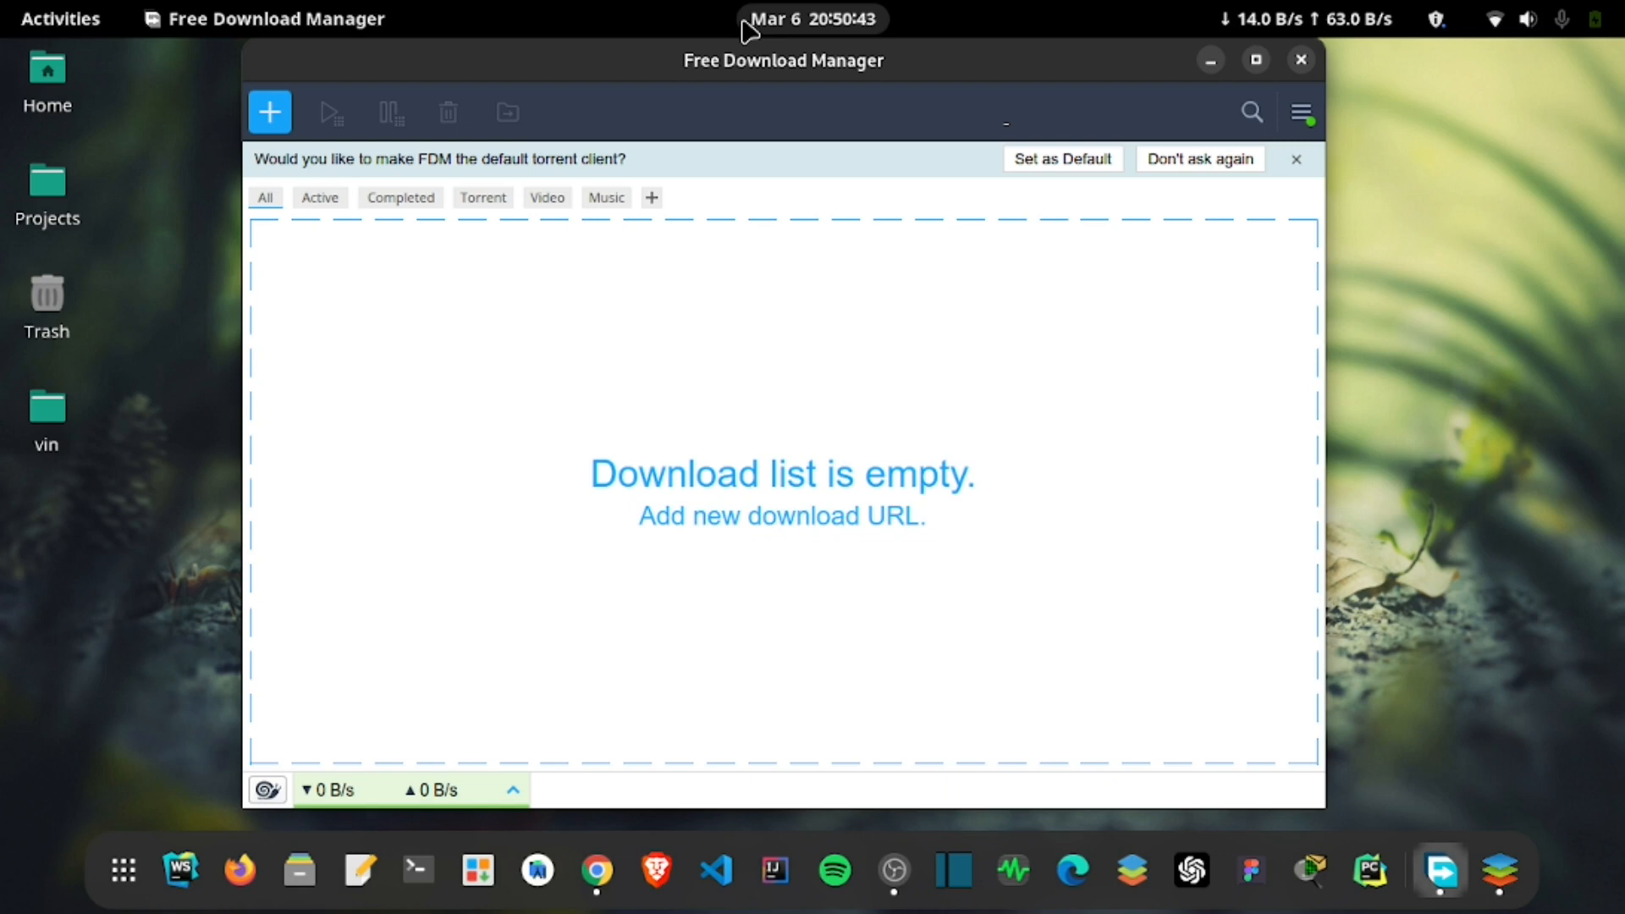
left_click_drag(913, 60, 934, 78)
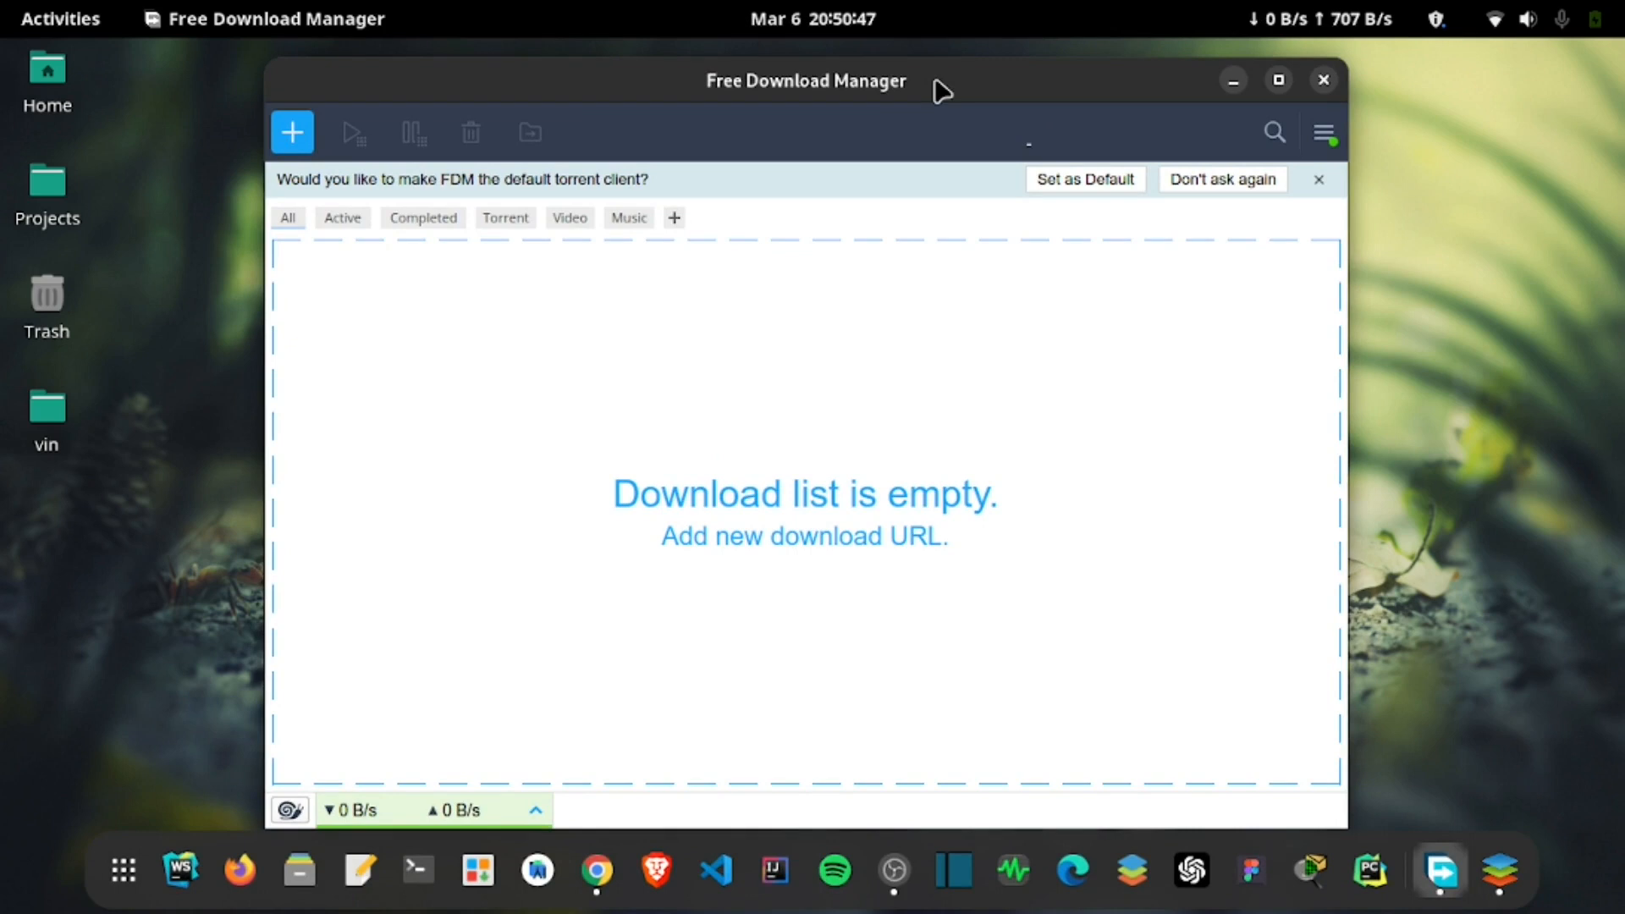